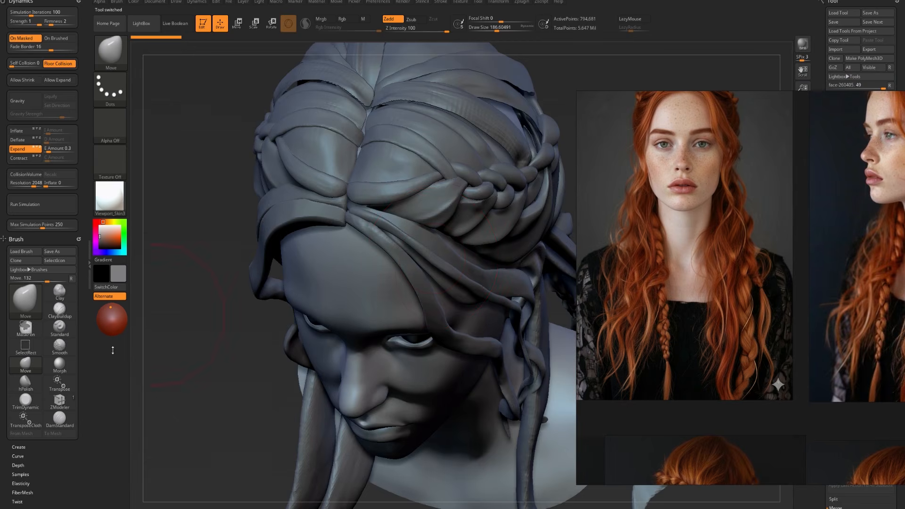
- Select the face-260405 head subtool and show it without the hair in front view
shift+drag(107, 350, 110, 362)
mouse_move(183, 350)
shift+mouse_down()
mouse_move(186, 259)
mouse_move(165, 219)
shift+mouse_up()
alt+click(367, 261)
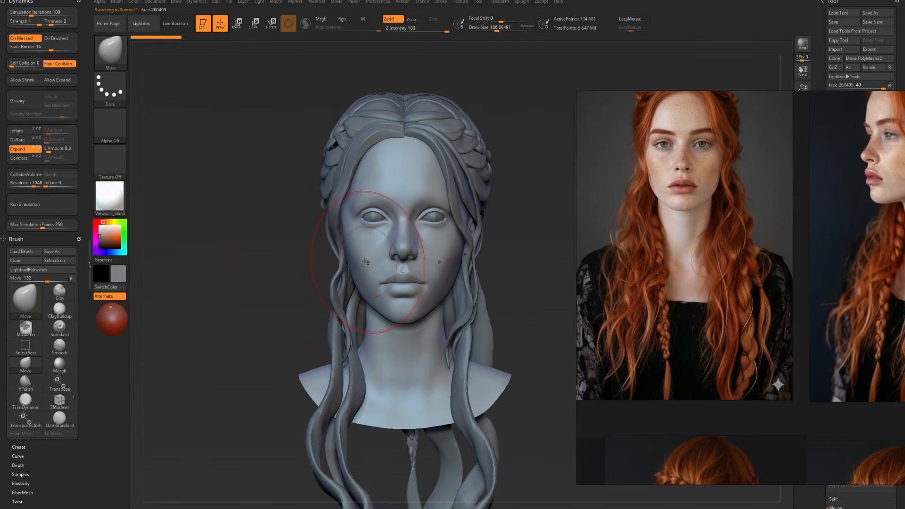
drag(221, 282, 280, 282)
shift+drag(230, 270, 202, 264)
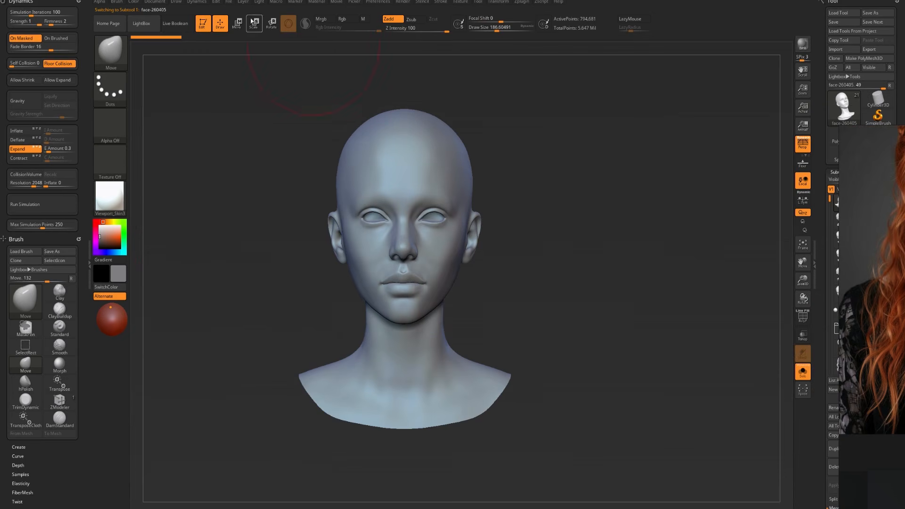
click(179, 3)
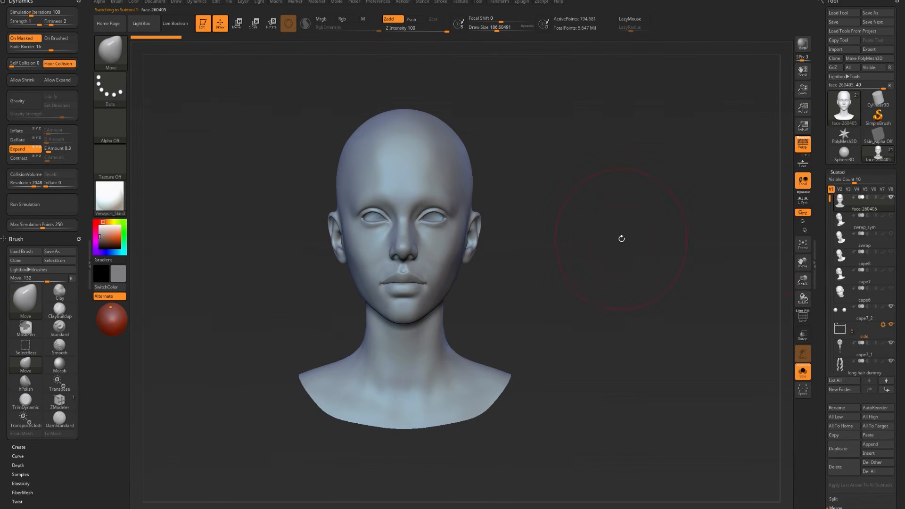
- Step through the head subtools from face-260405 down to cape6, return to face-260405 and examine it from the side and front
key(alt+Down)
key(alt+Down)
key(alt+Down)
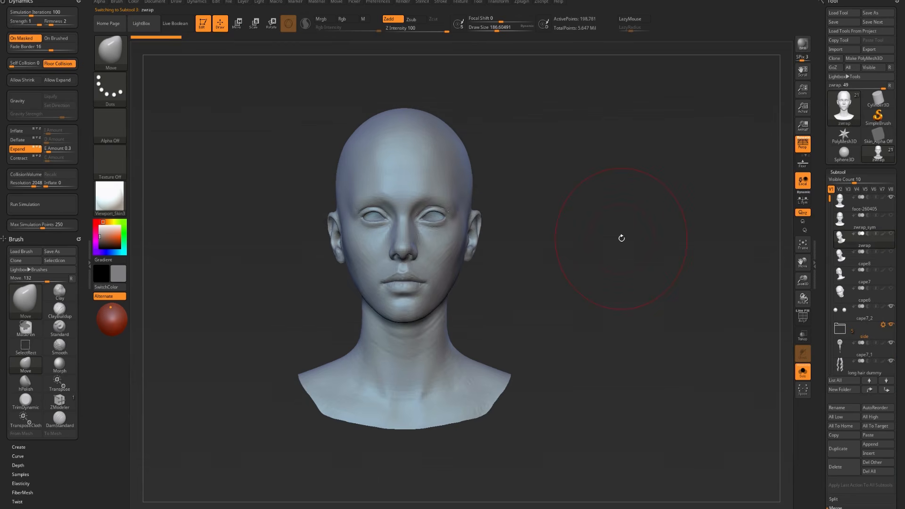
key(alt+Down)
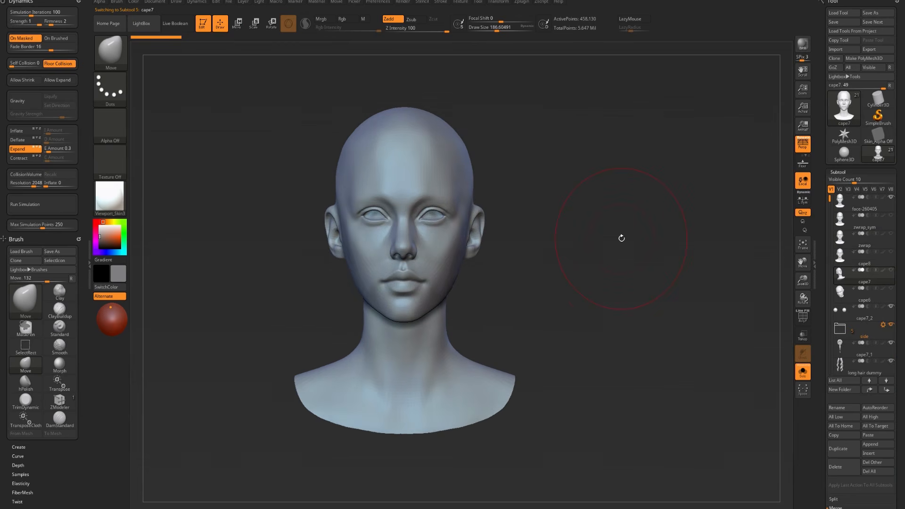
key(alt+Down)
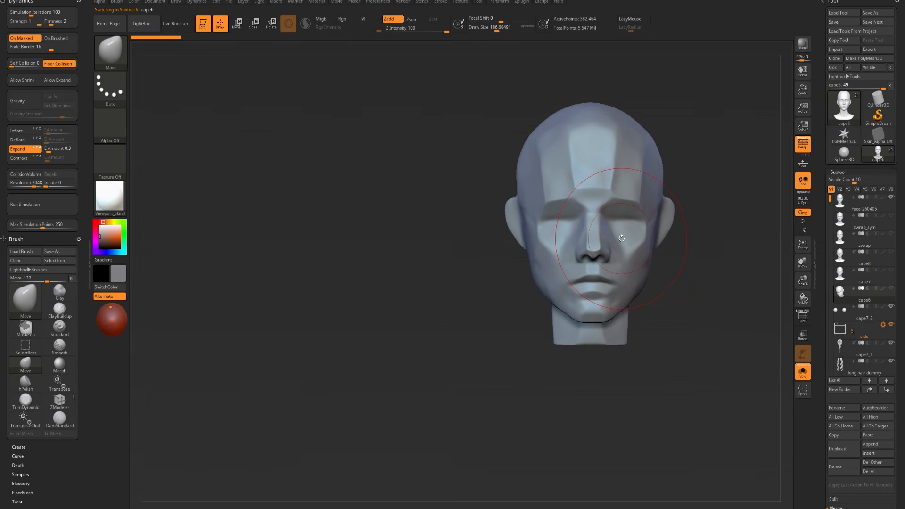
key(alt+Up)
key(alt+Up)
key(alt+Up)
key(alt+Up)
key(alt+Up)
drag(621, 237, 644, 240)
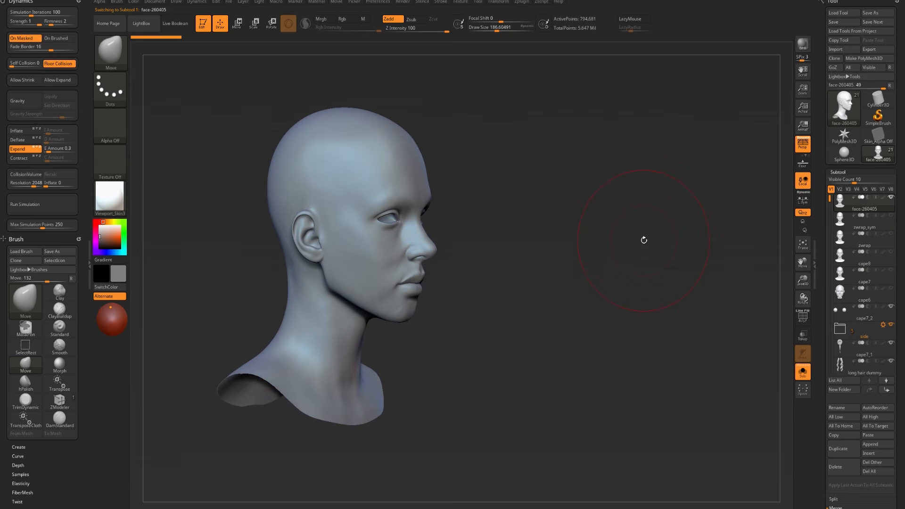
shift+drag(652, 237, 645, 259)
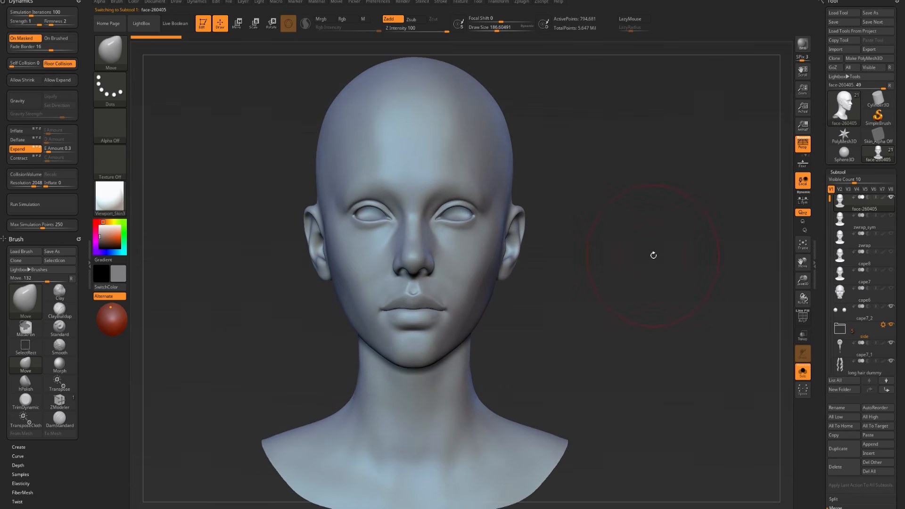
- Compare the simplified planes of the cape6 head with the finished face-260405 head in front view
key(Down)
key(Down)
key(Down)
key(Down)
key(Down)
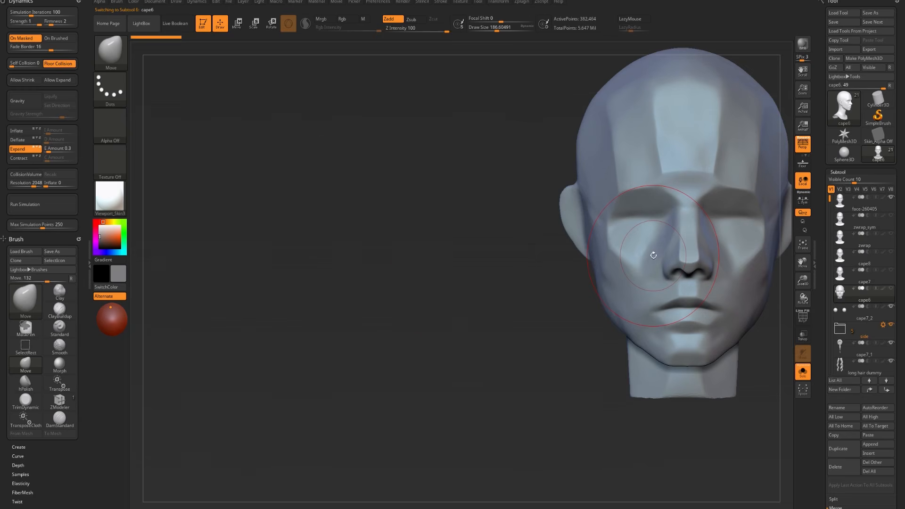
alt+drag(460, 274, 436, 241)
alt+drag(651, 268, 668, 285)
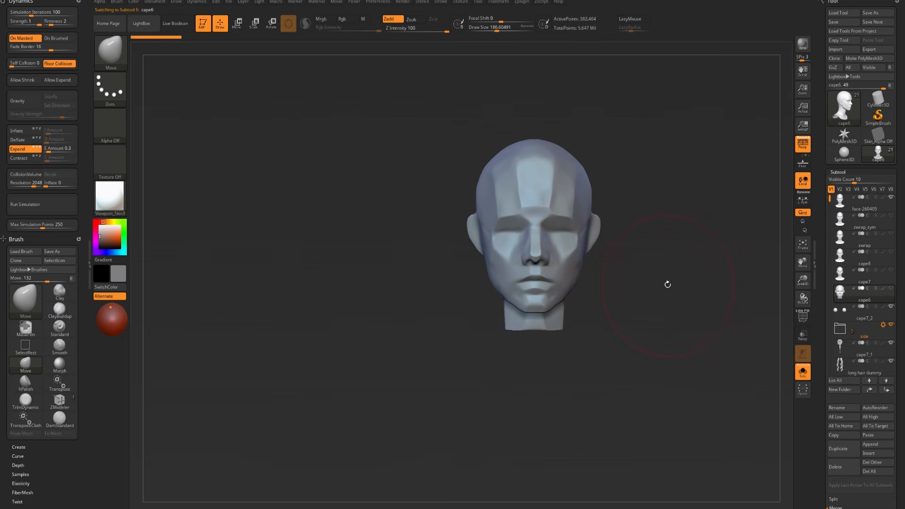
key(Up)
key(Up)
key(Up)
key(Up)
key(Up)
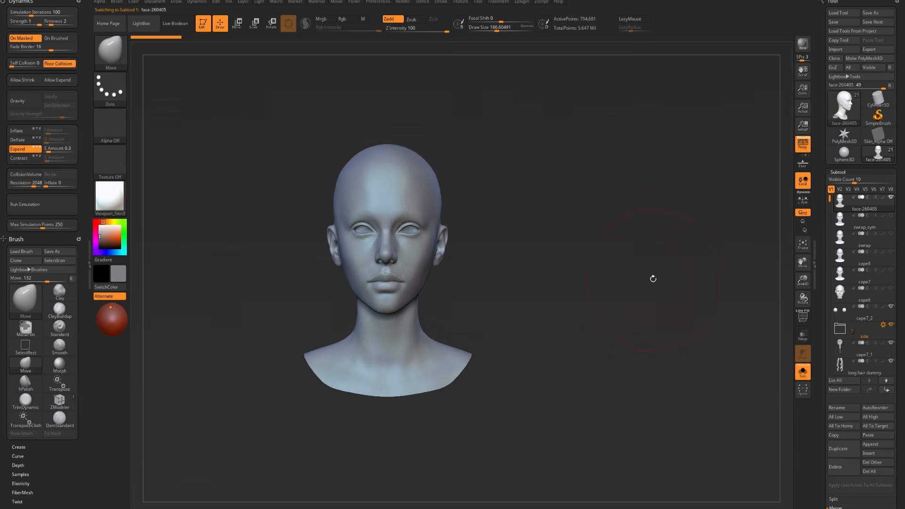
alt+drag(652, 279, 684, 290)
- Delete the lower subdivision levels of face-260405 and DynaMesh the head at resolution 488
scroll(822, 336, down, 5)
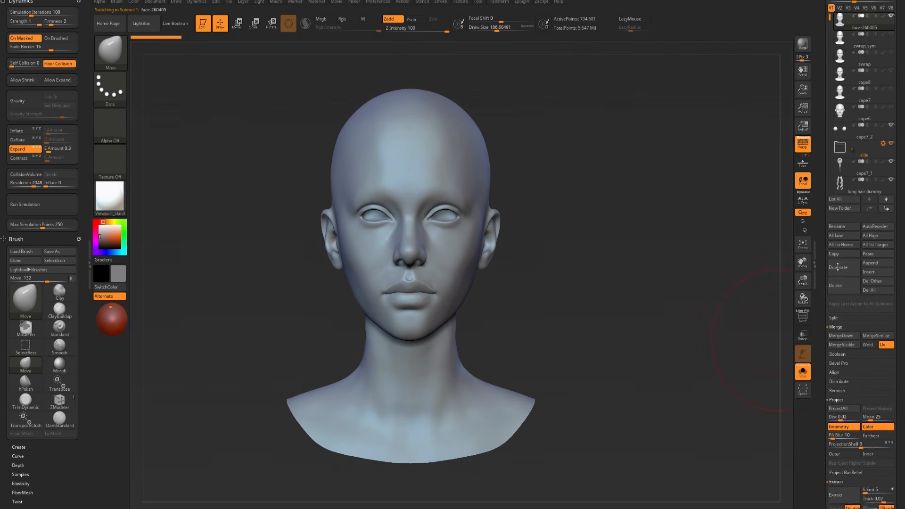
scroll(827, 338, down, 3)
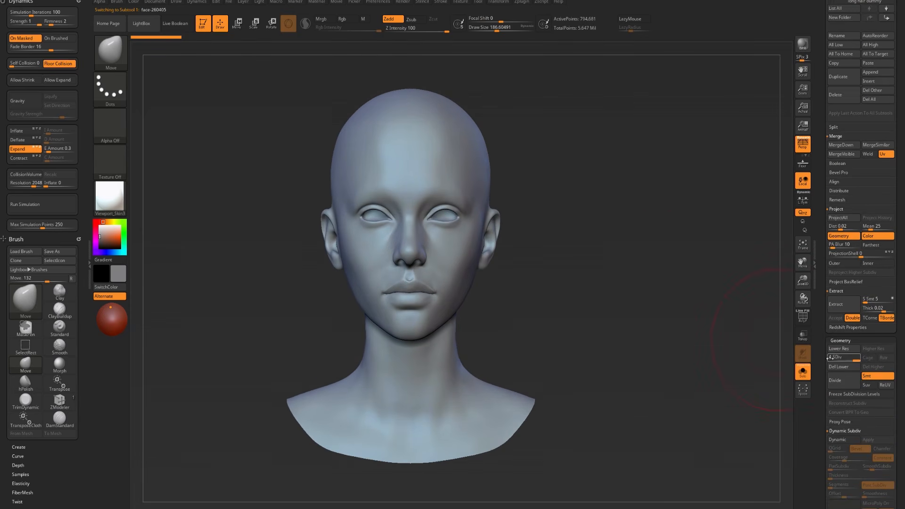
drag(843, 359, 828, 359)
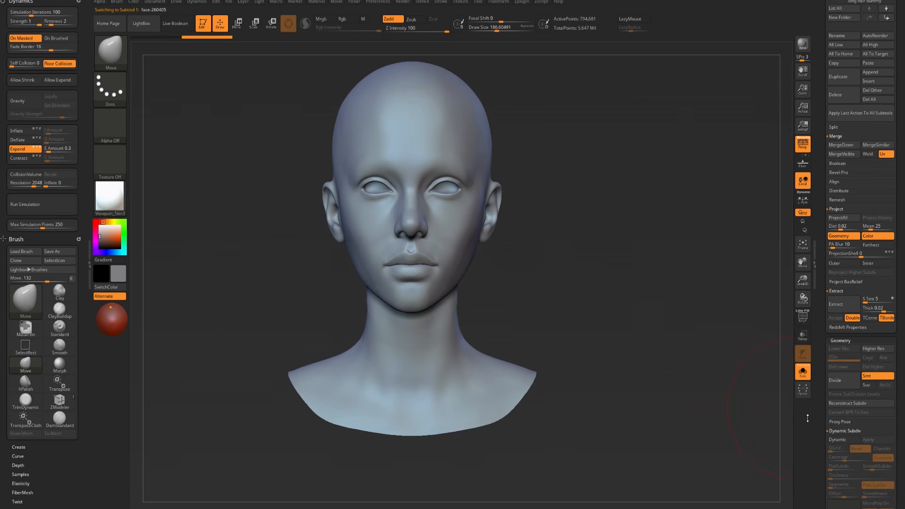
scroll(820, 377, down, 4)
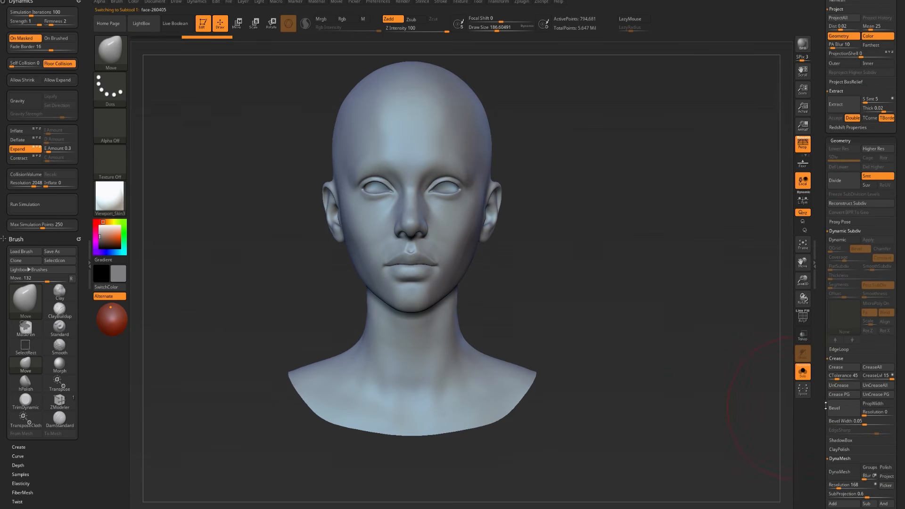
scroll(817, 402, down, 5)
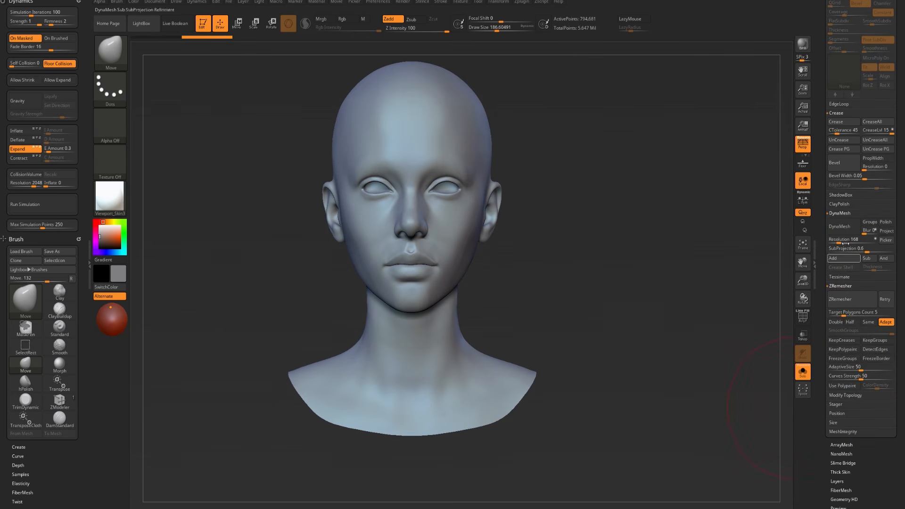
drag(837, 239, 844, 239)
click(841, 227)
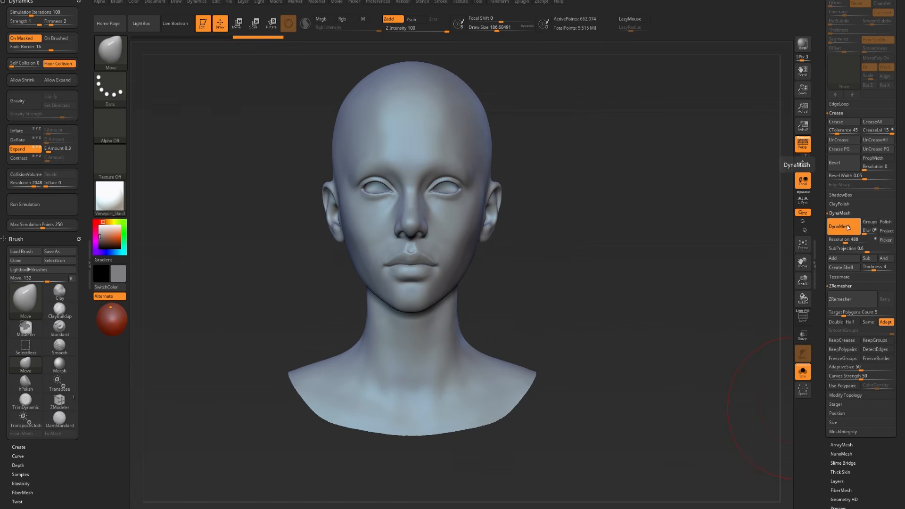
- Set the DynaMesh resolution to 168 and remesh the head
click(844, 239)
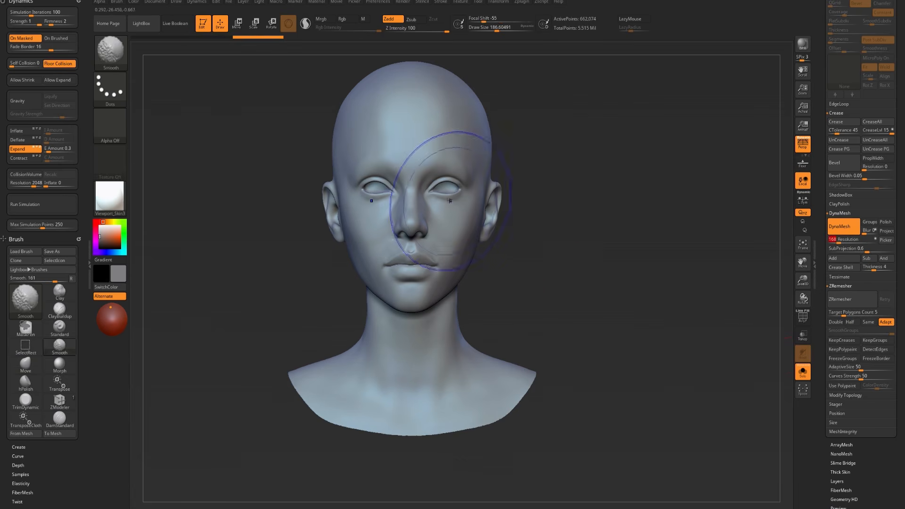
ctrl+drag(573, 274, 582, 287)
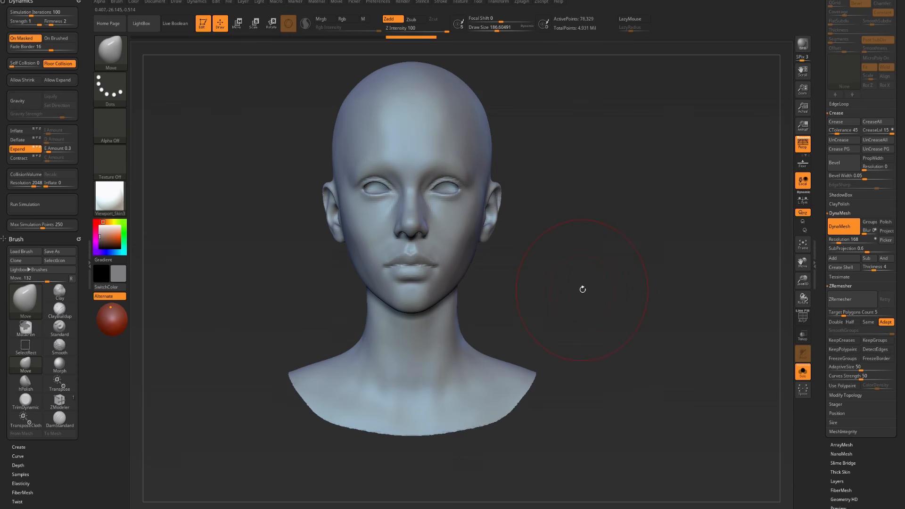
alt+drag(605, 330, 621, 415)
- Choose the ClayBuildup brush and remesh the head at DynaMesh resolution 648
key(b)
key(c)
key(b)
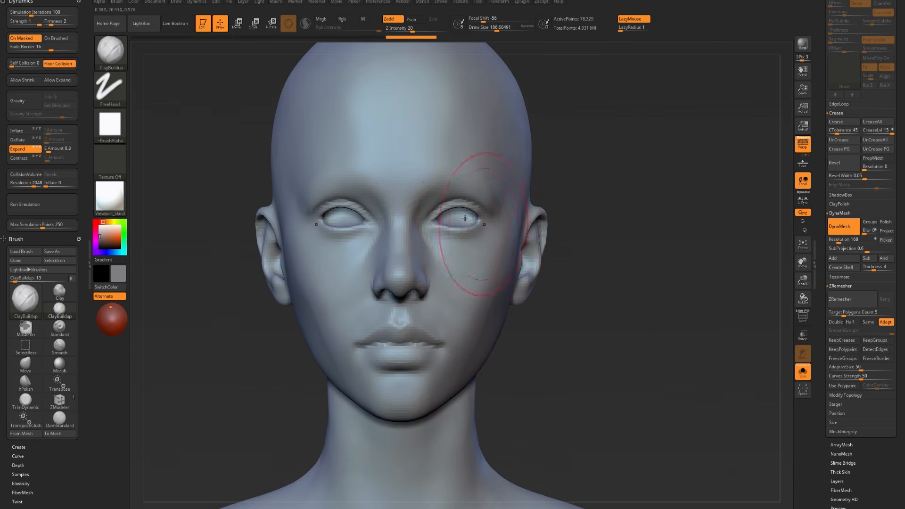
key(Return)
drag(578, 169, 611, 294)
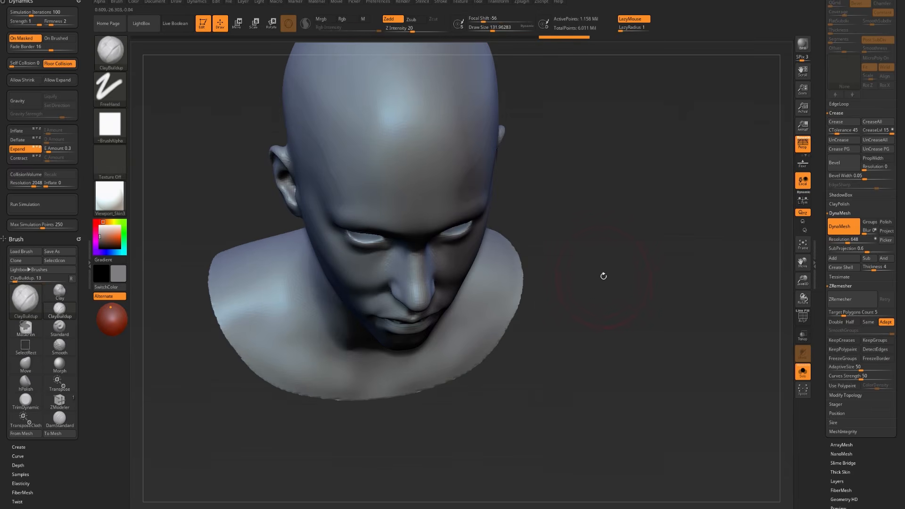
- Lower the DynaMesh resolution to 416 and remesh the head
shift+drag(596, 245, 762, 258)
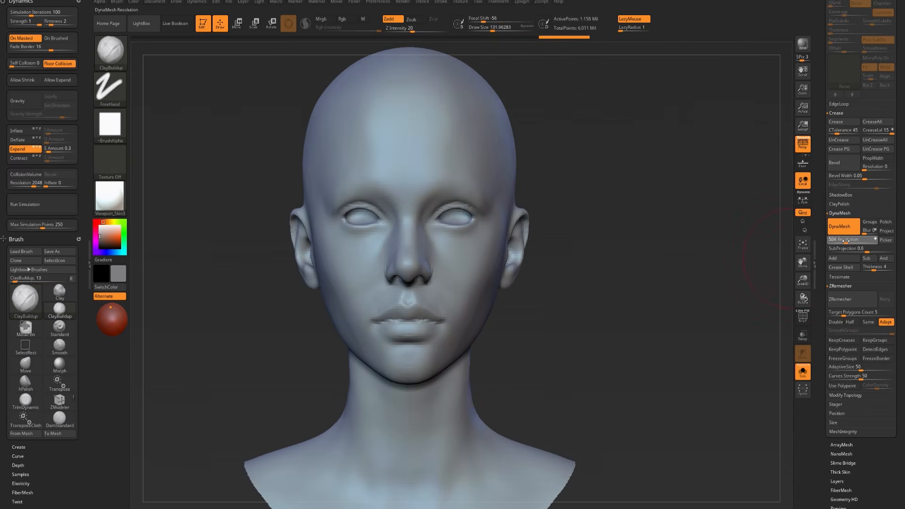
shift+drag(427, 255, 423, 273)
drag(563, 221, 626, 321)
shift+drag(567, 264, 583, 267)
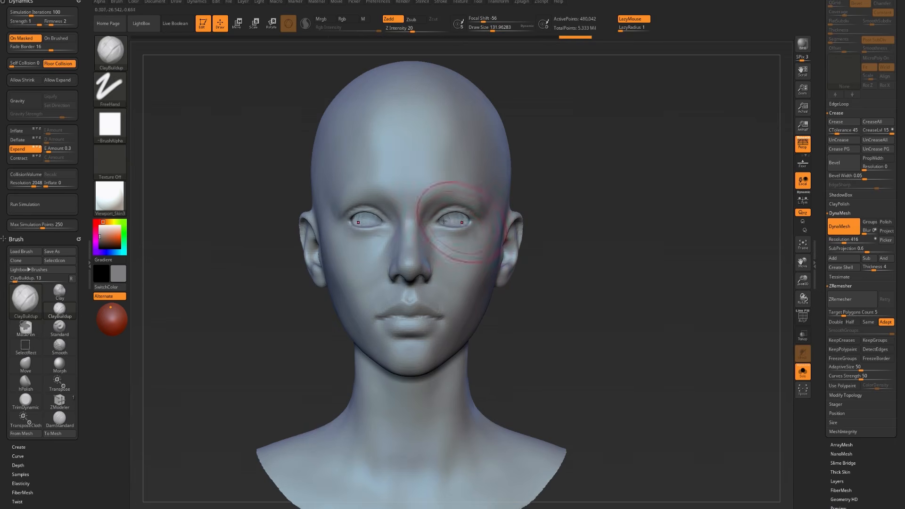
- Fill in and smooth away both eyes and their eyelids symmetrically, refreshing the DynaMesh between passes
key(shift)
shift+drag(440, 221, 450, 218)
ctrl+drag(548, 206, 551, 209)
drag(446, 220, 464, 221)
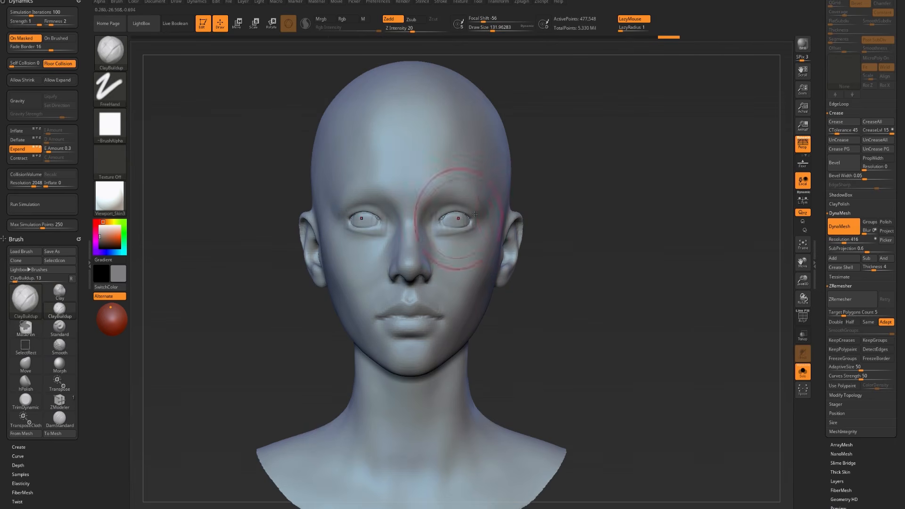
ctrl+drag(550, 184, 556, 189)
key(shift)
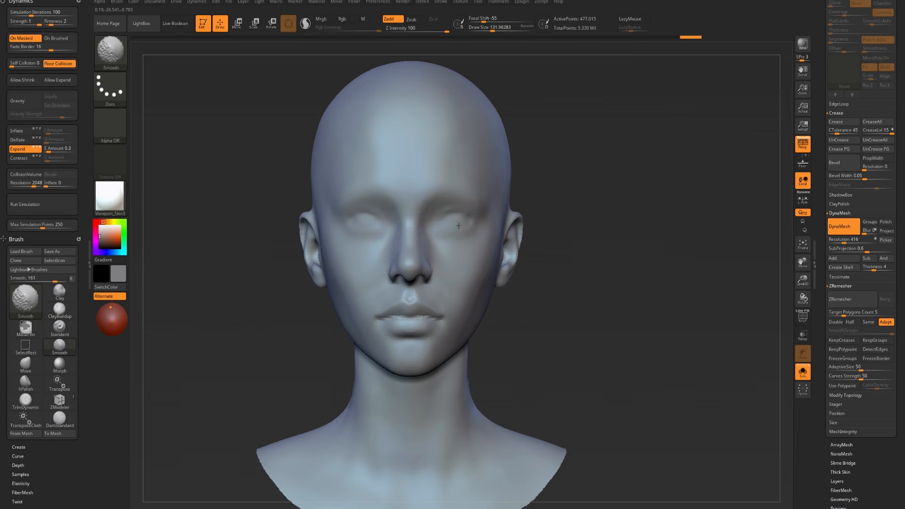
- Flatten the forehead above the brows into distinct front and side planes with the hPolish brush
key(b)
key(h)
key(p)
mouse_move(433, 186)
mouse_down()
mouse_move(448, 187)
mouse_move(442, 164)
mouse_up()
key(bracketright)
drag(462, 129, 452, 172)
key(bracketleft)
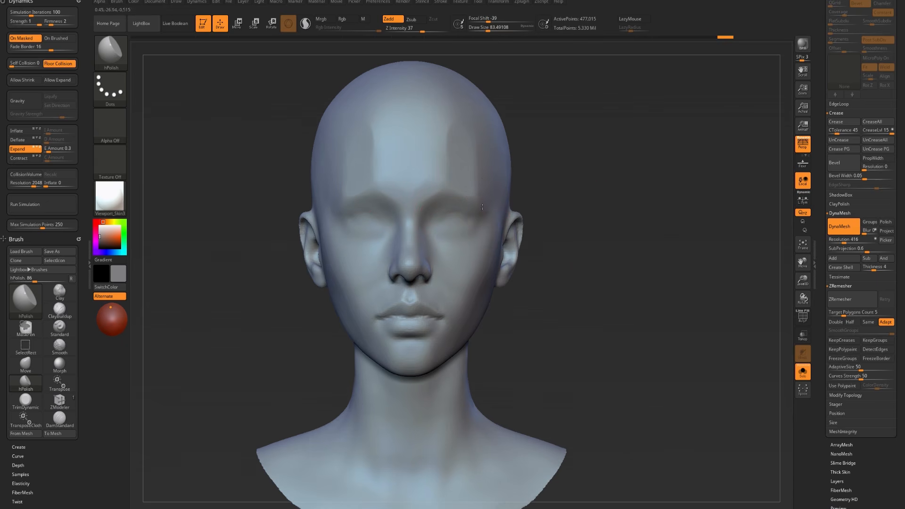
- Try a Standard brush stroke down the cheek, undo it and switch the brush from Rgb painting to Zadd
mouse_move(235, 322)
alt+mouse_down()
mouse_move(259, 301)
mouse_move(351, 305)
mouse_move(249, 308)
mouse_move(325, 303)
alt+mouse_up()
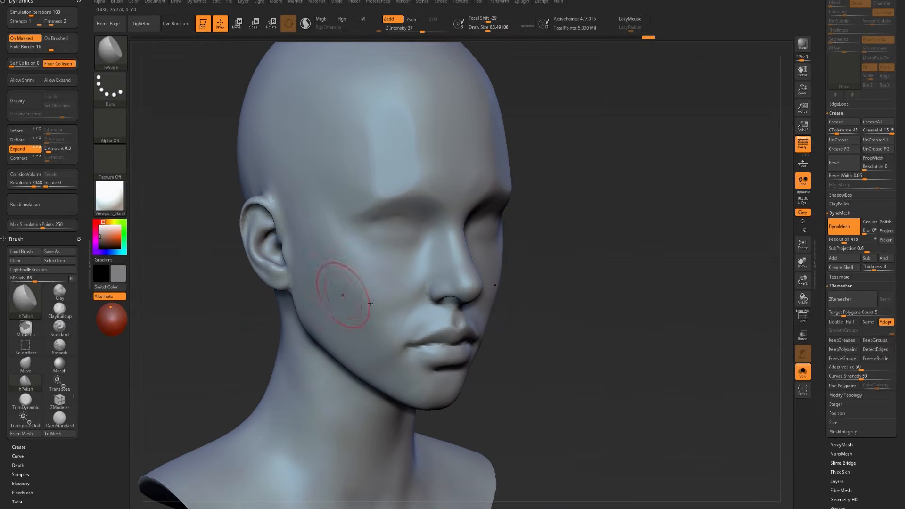
key(b)
key(s)
key(t)
drag(339, 239, 401, 346)
key(ctrl+z)
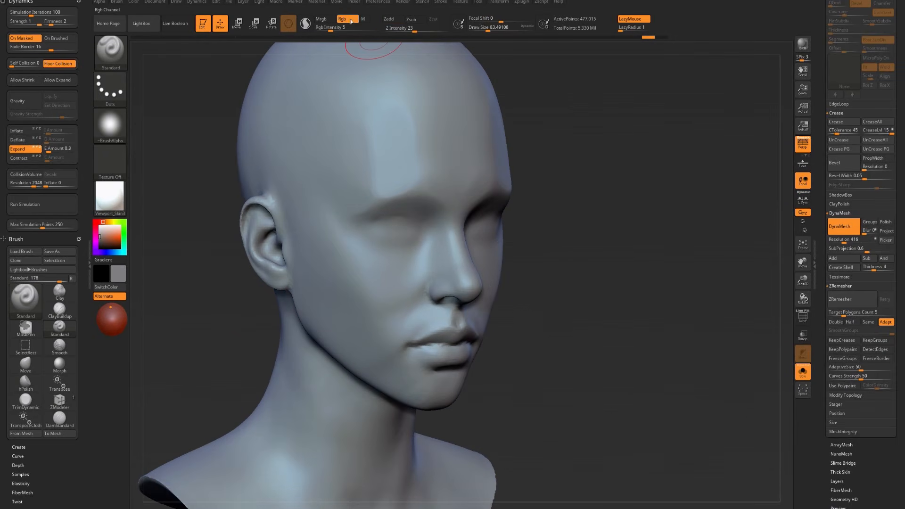
click(388, 21)
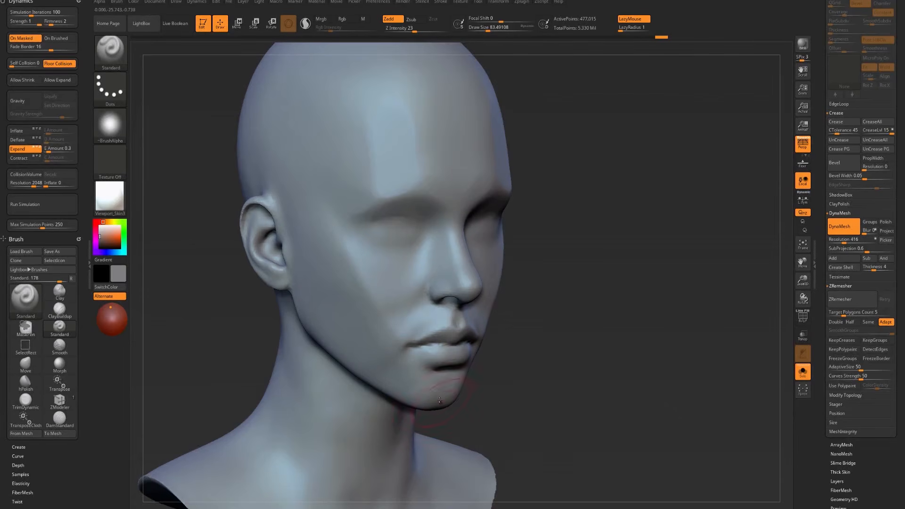
- Switch to the ClayBuildup brush and smooth the cheek area beside the nose
key(b)
key(h)
key(p)
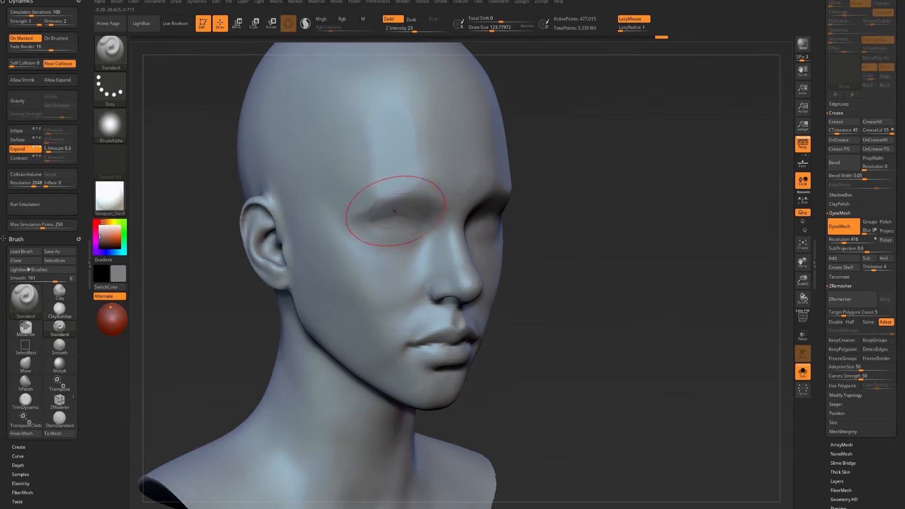
key(b)
key(c)
key(b)
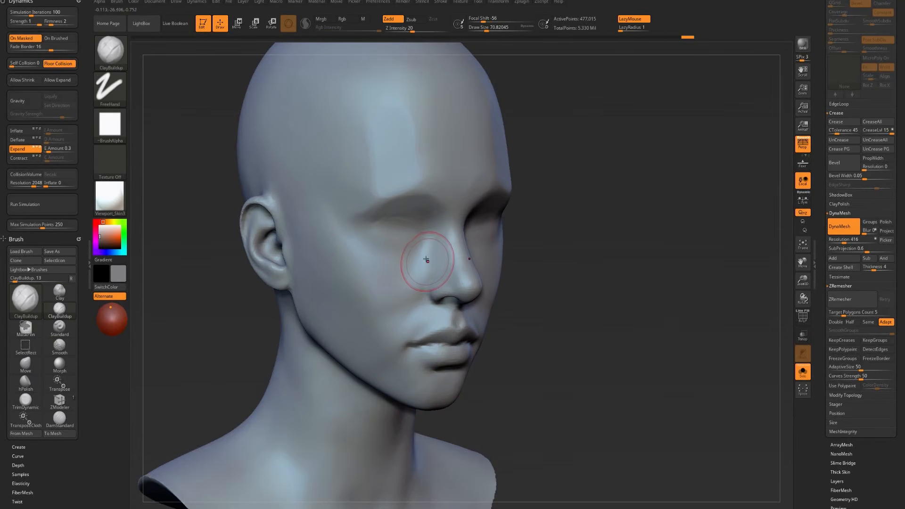
shift+drag(424, 260, 398, 287)
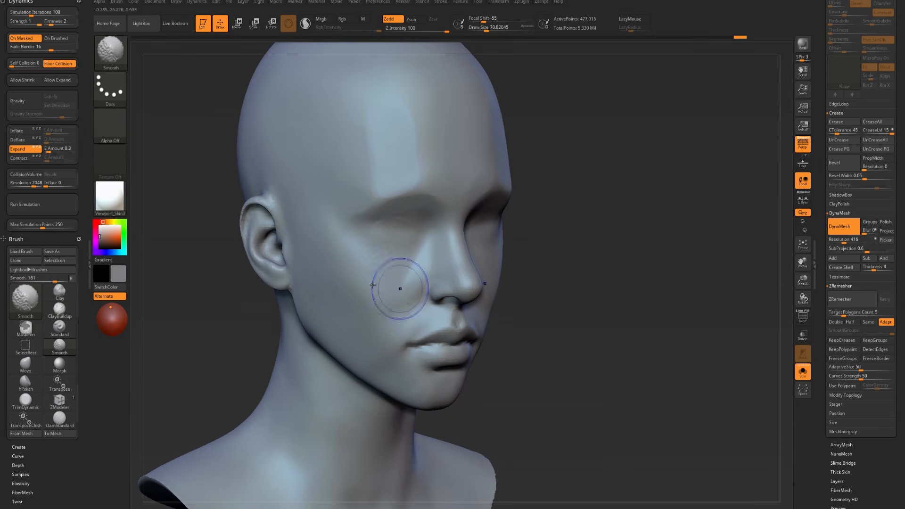
- Build up the cheekbone with diagonal ClayBuildup strokes running from in front of the ear toward the mouth
key(])
key(])
key(])
key(])
drag(324, 247, 370, 284)
mouse_move(313, 237)
mouse_down()
mouse_move(359, 267)
mouse_move(365, 283)
mouse_up()
mouse_move(315, 253)
mouse_down()
mouse_move(392, 312)
mouse_move(398, 330)
mouse_move(415, 328)
mouse_up()
- Set the draw size to about 74 and add ClayBuildup strokes from the jaw to the corner of the mouth
key(s)
key(s)
key(s)
key(s)
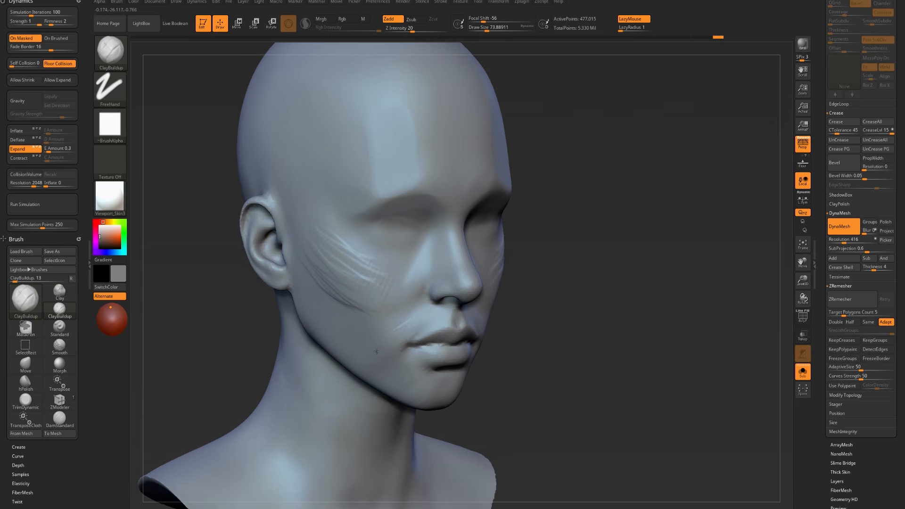
drag(351, 346, 409, 316)
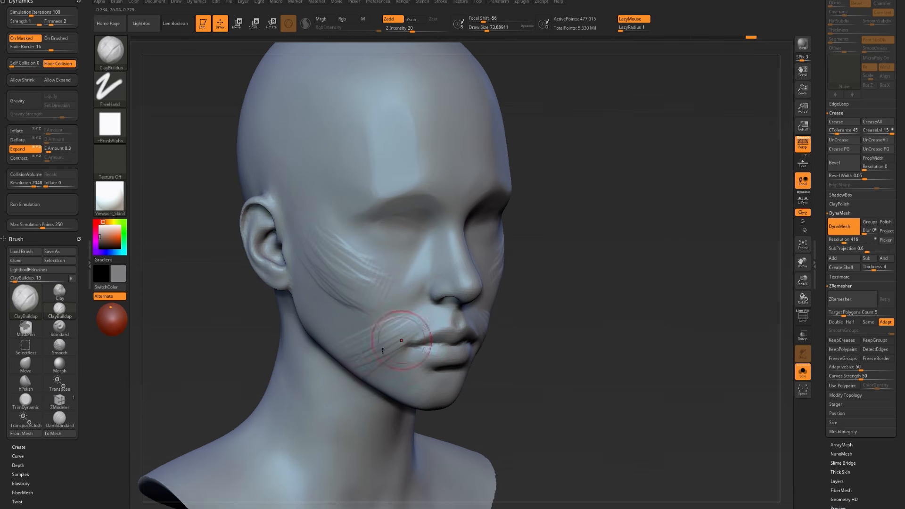
- Try smoothing the area between the nose and the corner of the mouth using the Standard brush, and undo it
key(b)
key(s)
key(t)
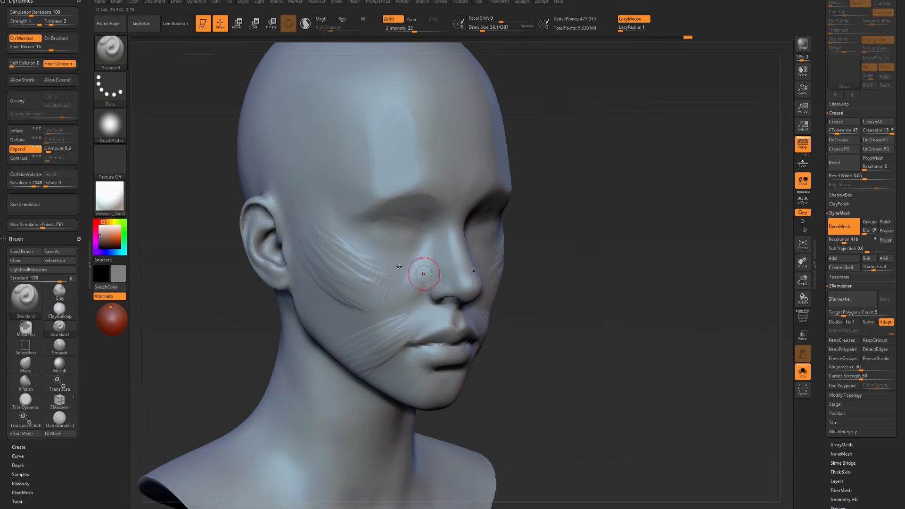
mouse_move(414, 268)
shift+mouse_down()
mouse_move(389, 310)
mouse_move(395, 349)
shift+mouse_up()
key(ctrl+z)
key(ctrl+z)
- Smooth the clay strokes across the cheekbone at a draw size of about 149, then reduce the size to about 71
drag(345, 319, 316, 316)
key(bracketright)
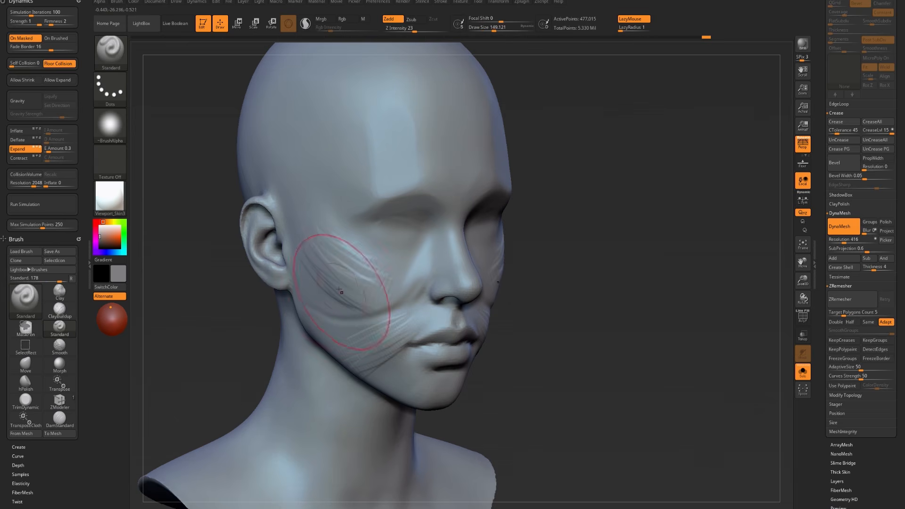
shift+drag(313, 263, 398, 293)
key(bracketleft)
key(bracketleft)
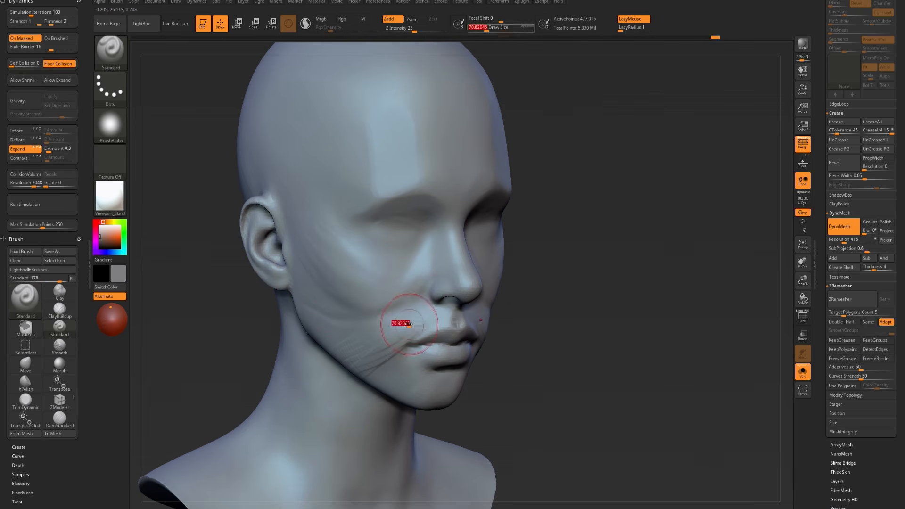
- Try broad ClayBuildup strokes on the side of the jaw at a draw size of about 140, and undo them
key(b)
key(h)
key(p)
key(bracketright)
mouse_move(208, 321)
mouse_down()
mouse_move(264, 324)
mouse_move(291, 352)
mouse_up()
key(bracketright)
key(b)
key(c)
key(b)
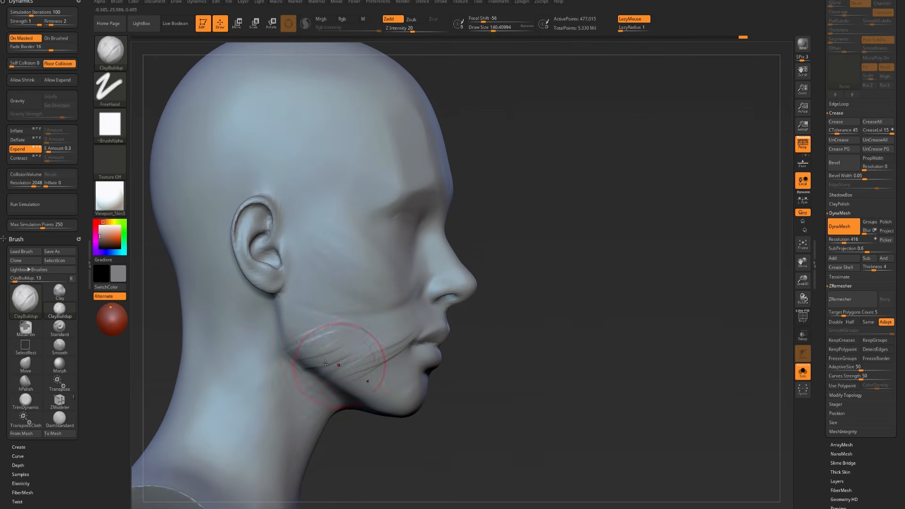
key(ctrl+z)
key(ctrl+z)
key(ctrl+z)
- Set the draw size to about 67 and build up the back of the jaw below the ear with downward ClayBuildup strokes
key(s)
key(b)
key(s)
key(t)
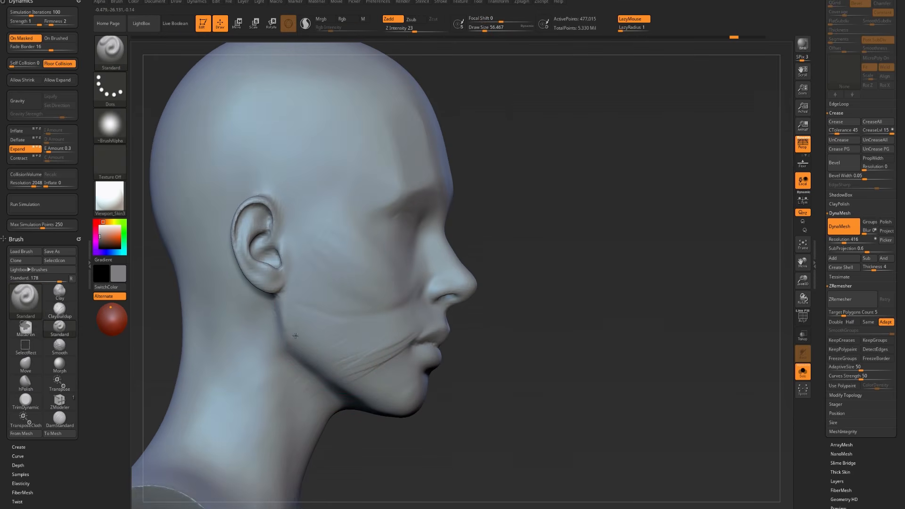
key(ctrl)
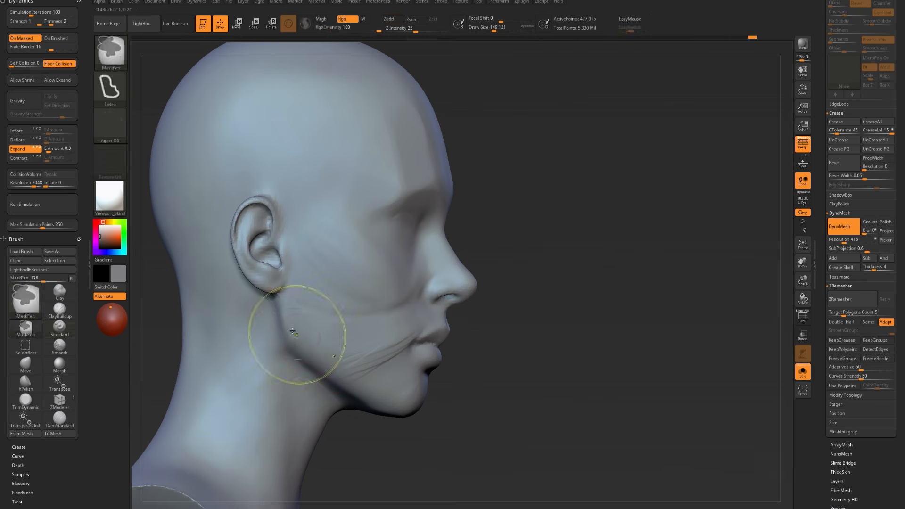
key(s)
drag(285, 314, 271, 314)
key(ctrl)
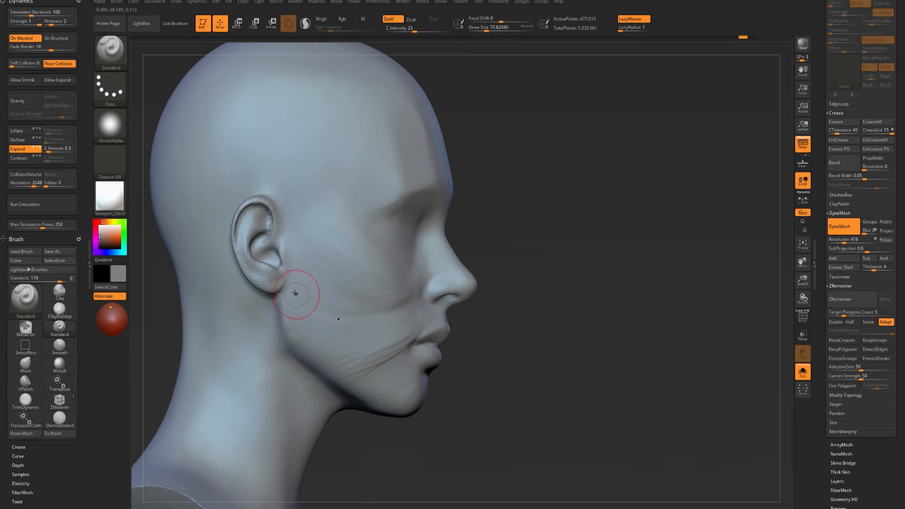
key(b)
key(c)
key(b)
drag(291, 273, 314, 346)
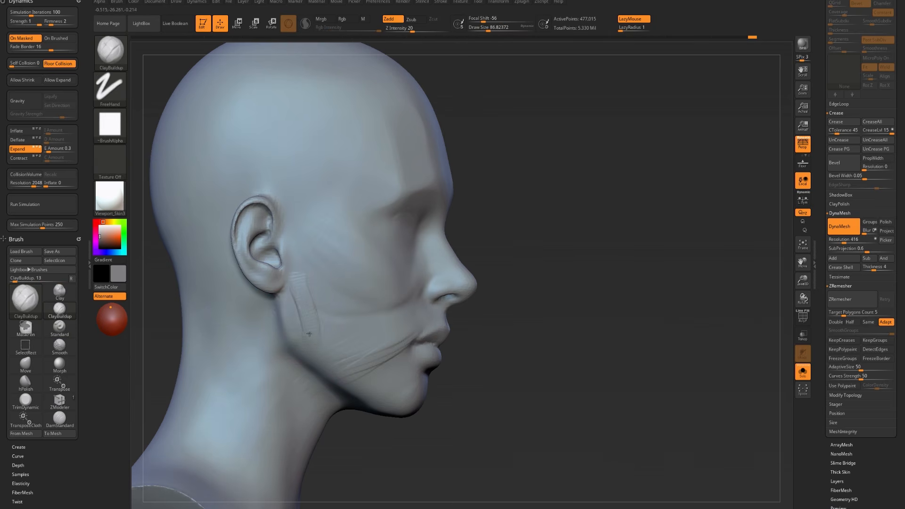
- Blend the strokes at the back of the jaw into the surface by smoothing, at a draw size of about 140
key(b)
key(t)
key(d)
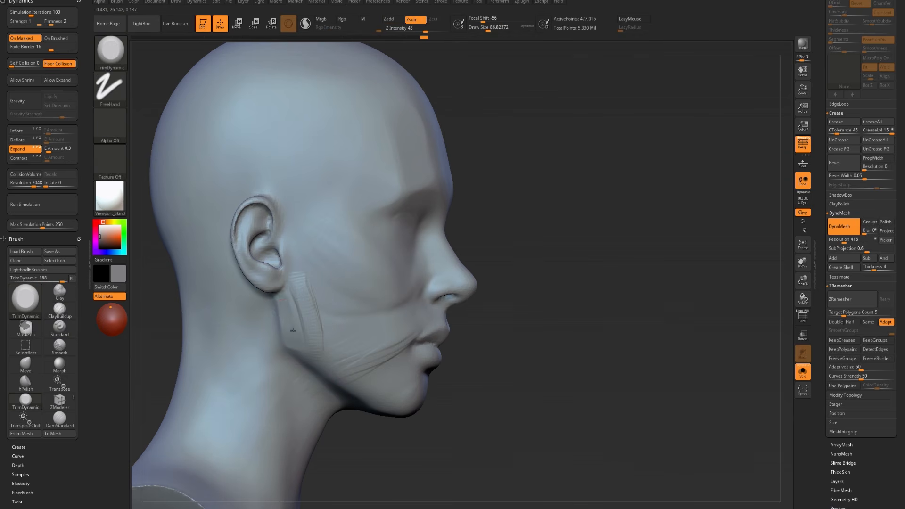
shift+drag(280, 299, 292, 314)
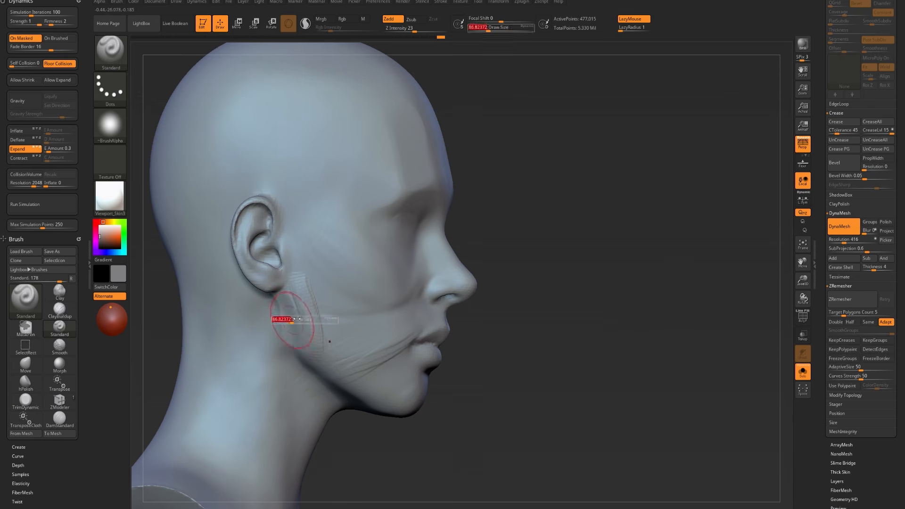
key(b)
key(c)
key(b)
mouse_move(350, 348)
mouse_down()
mouse_move(311, 371)
mouse_move(303, 330)
mouse_move(313, 344)
mouse_up()
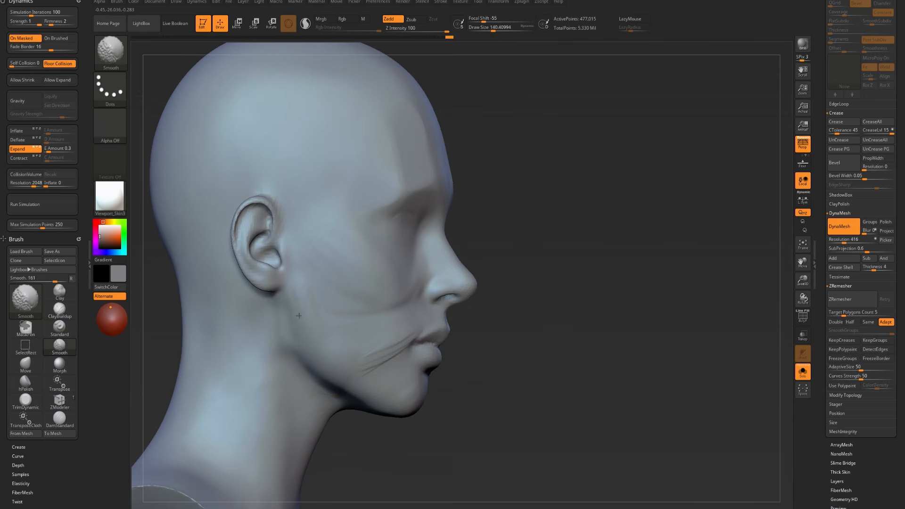
- Switch to the hPolish brush and even out the side plane of the jaw
key(b)
key(h)
key(p)
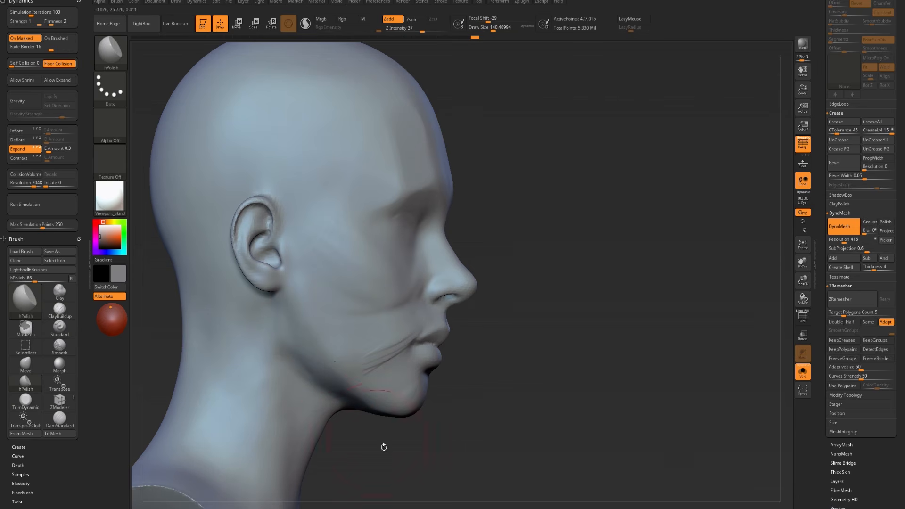
key(shift)
mouse_move(325, 281)
shift+right_down()
mouse_move(311, 287)
mouse_move(297, 316)
shift+right_up()
- Nudge the jaw contour below the ear with the Move brush at a draw size of about 145
key(b)
key(m)
key(v)
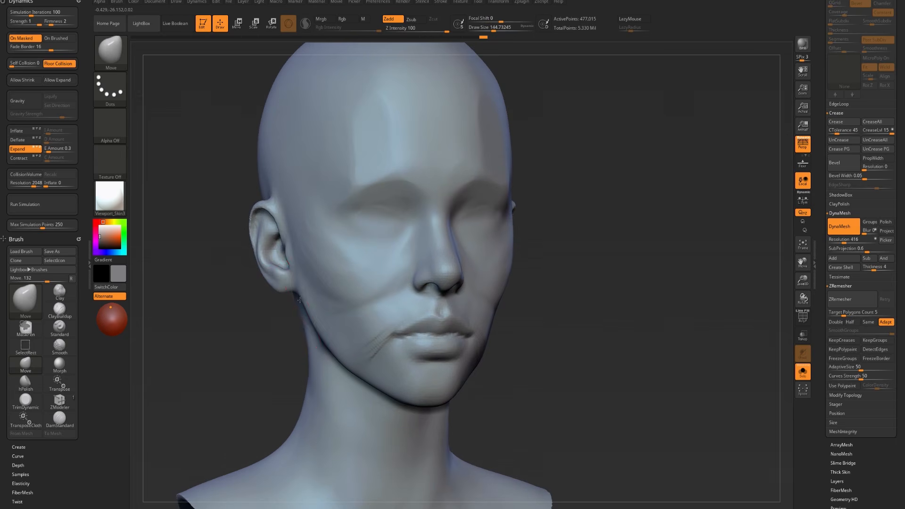
drag(304, 297, 303, 297)
drag(267, 329, 337, 353)
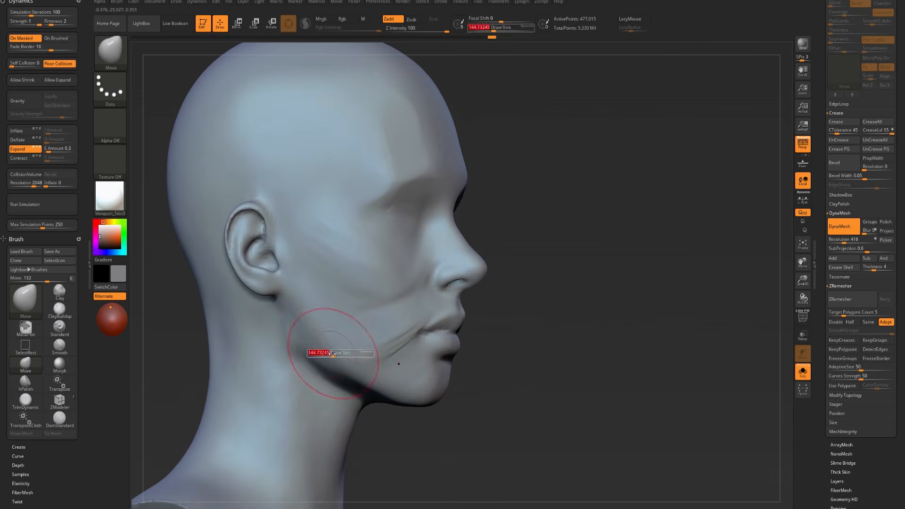
- Switch to the Standard brush and smooth the back edge of the jaw from the earlobe down
key(shift)
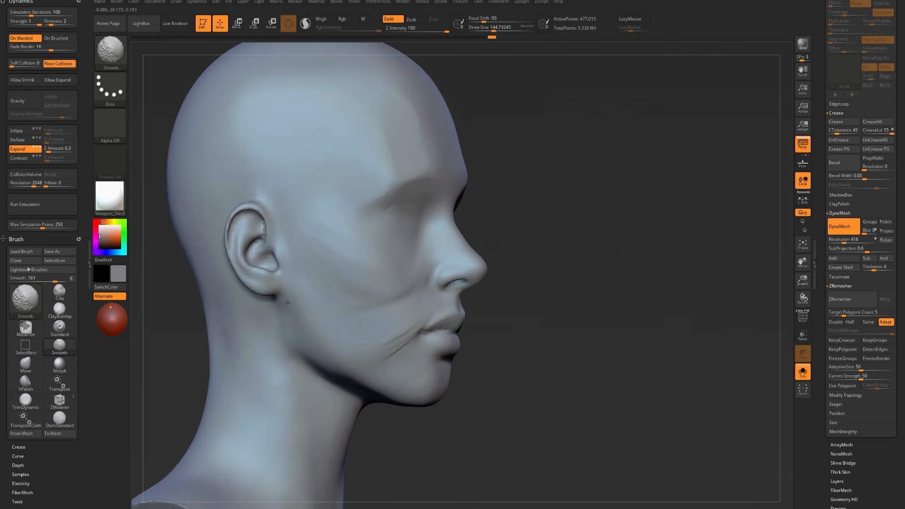
key(b)
key(s)
key(t)
shift+drag(287, 305, 297, 367)
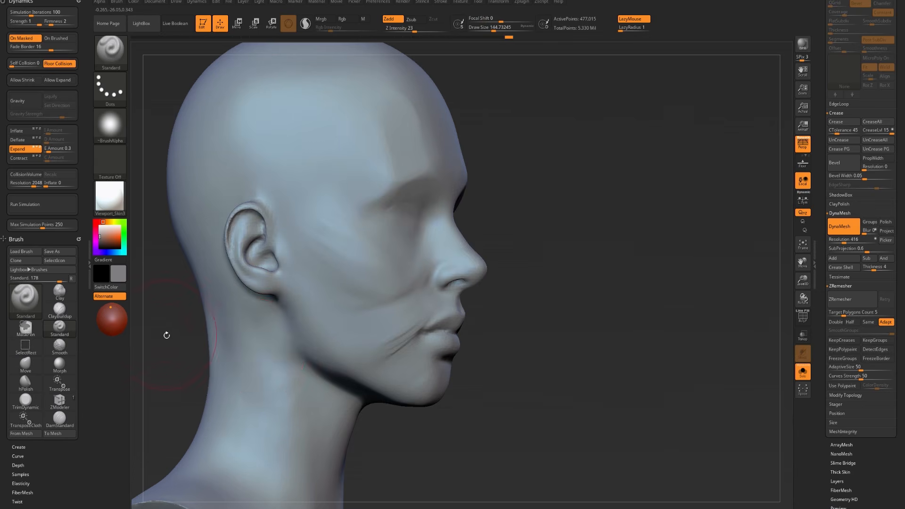
- Refine the jaw silhouette below the ears with the Move brush from front and three-quarter views
drag(167, 336, 188, 322)
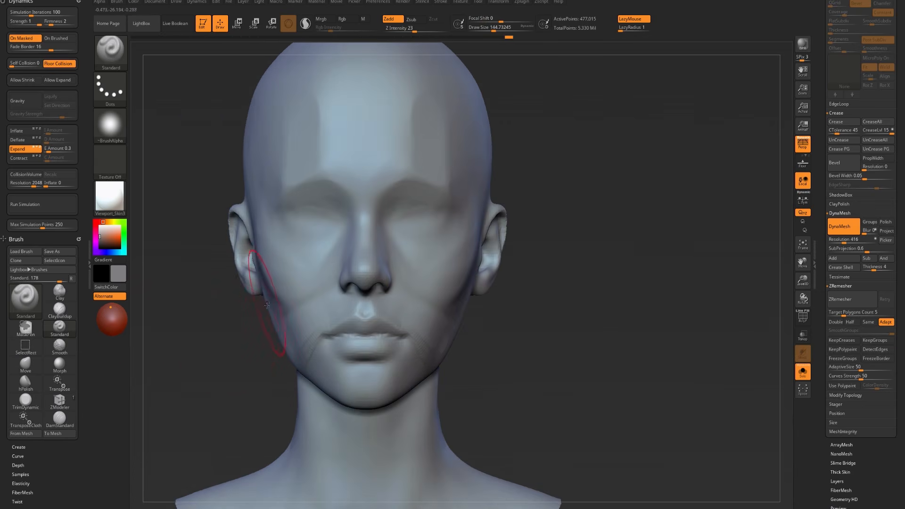
drag(267, 342, 277, 345)
key(b)
key(m)
key(v)
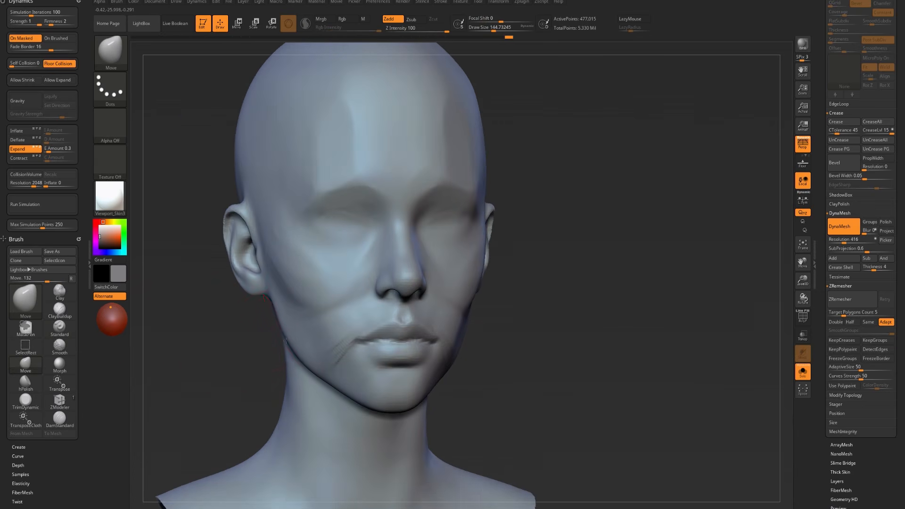
mouse_move(302, 377)
right_down()
mouse_move(268, 313)
mouse_move(503, 273)
mouse_move(457, 282)
right_up()
drag(437, 293, 441, 293)
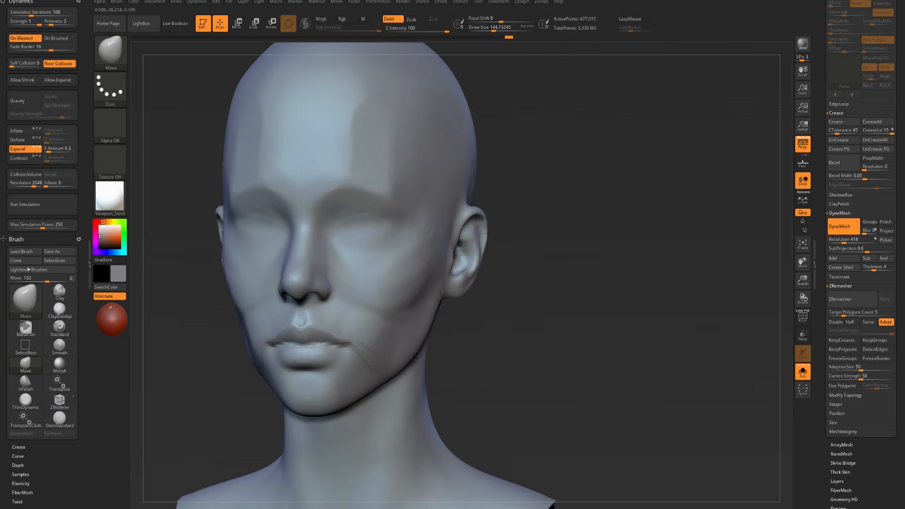
- Try a ClayBuildup stroke on the lower cheek beside the corner of the mouth, and undo it
right_drag(439, 304, 408, 313)
right_drag(377, 342, 415, 341)
key(b)
key(c)
key(b)
mouse_move(360, 343)
mouse_down()
mouse_move(413, 359)
mouse_move(365, 351)
mouse_up()
right_drag(234, 341, 388, 352)
key(ctrl+z)
key(ctrl+z)
- Try shifting the lower cheek with the Move brush at a draw size of about 67, and undo it
key(bracketleft)
key(bracketleft)
key(b)
key(m)
key(v)
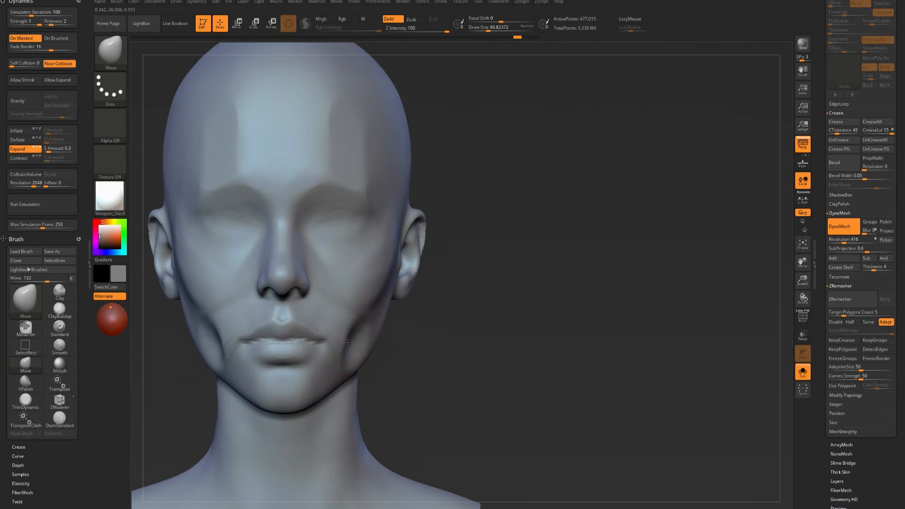
key(ctrl+z)
- Set the Move brush draw size to about 223 and reshape the lower cheeks and jaw from below and from the front
right_drag(416, 358, 404, 278)
key(s)
key(s)
drag(359, 350, 366, 372)
key(s)
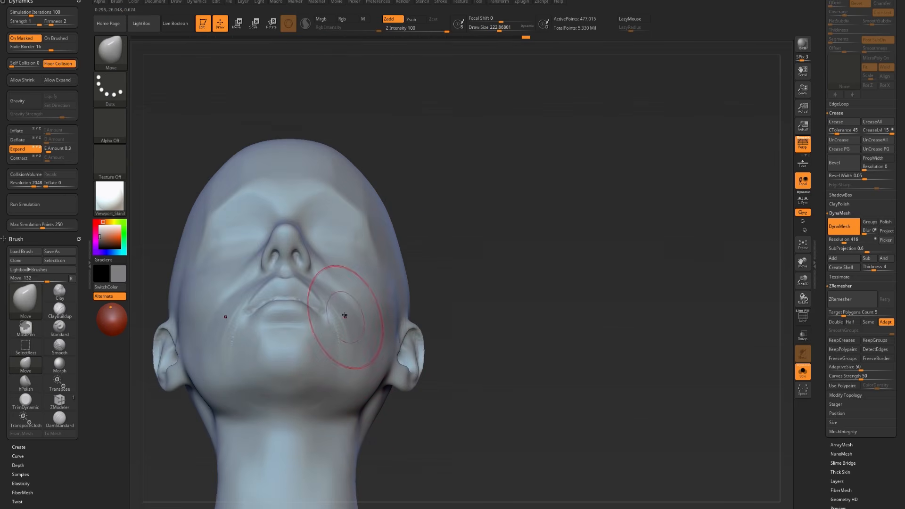
drag(341, 313, 339, 316)
right_drag(478, 277, 485, 352)
key(s)
drag(362, 333, 360, 332)
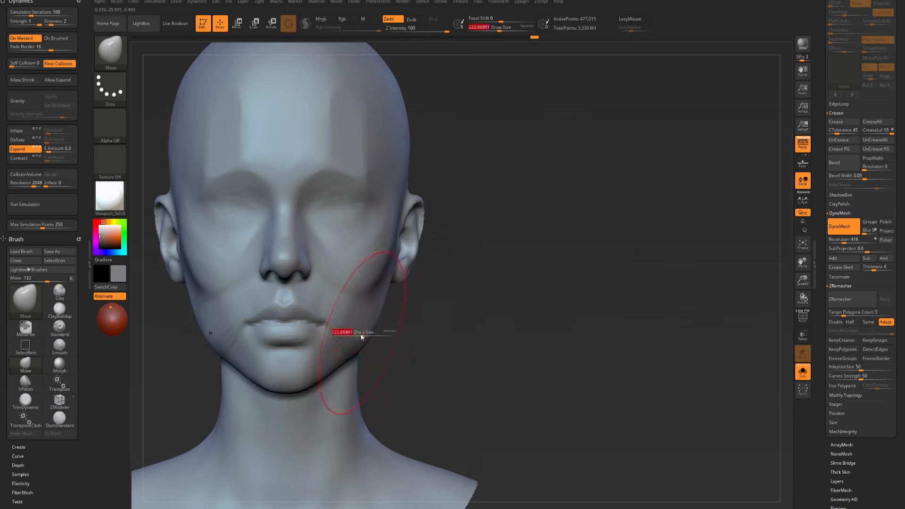
- Set the draw size to about 94 and polish the crease at the corner of the mouth with the hPolish brush
right_drag(396, 349, 468, 330)
key(s)
drag(283, 339, 299, 323)
key(b)
key(h)
key(p)
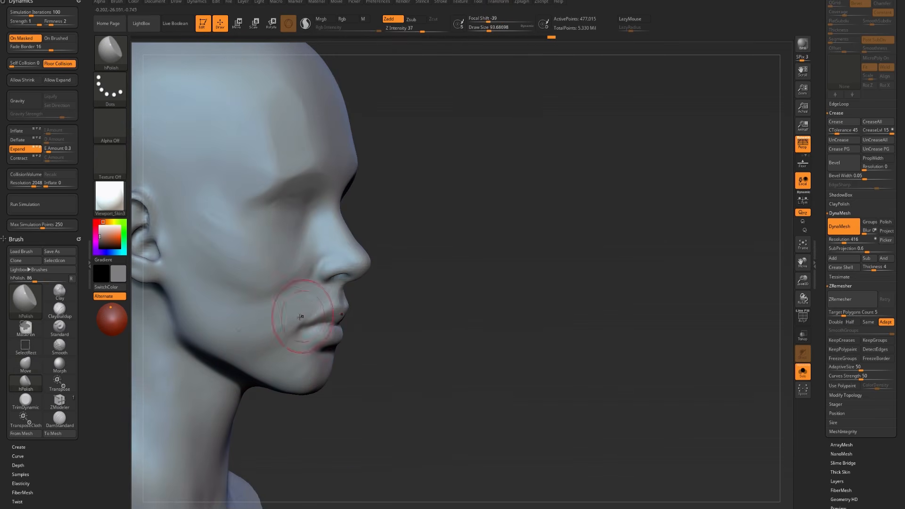
ctrl+right_drag(416, 308, 421, 291)
mouse_move(421, 292)
right_down()
mouse_move(397, 303)
mouse_move(365, 292)
right_up()
- Set the hPolish draw size to about 112 and refine the side of the cheek in front of the ear
key(s)
drag(368, 279, 385, 281)
key(s)
drag(403, 257, 380, 277)
mouse_move(231, 324)
shift+right_down()
mouse_move(204, 329)
mouse_move(254, 345)
mouse_move(264, 339)
mouse_move(284, 274)
shift+right_up()
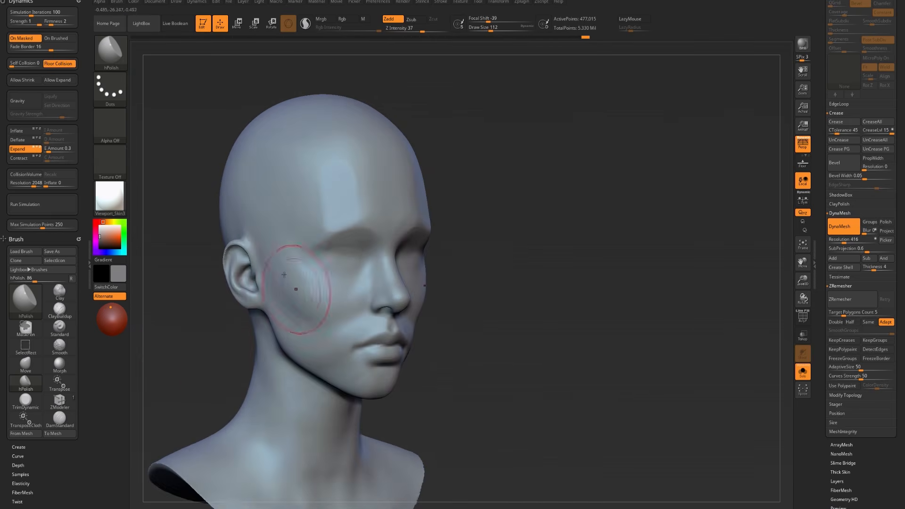
- Switch to the Move brush and adjust the lower jawline toward the chin
shift+right_drag(216, 343, 203, 344)
right_drag(258, 401, 331, 383)
key(b)
key(m)
key(v)
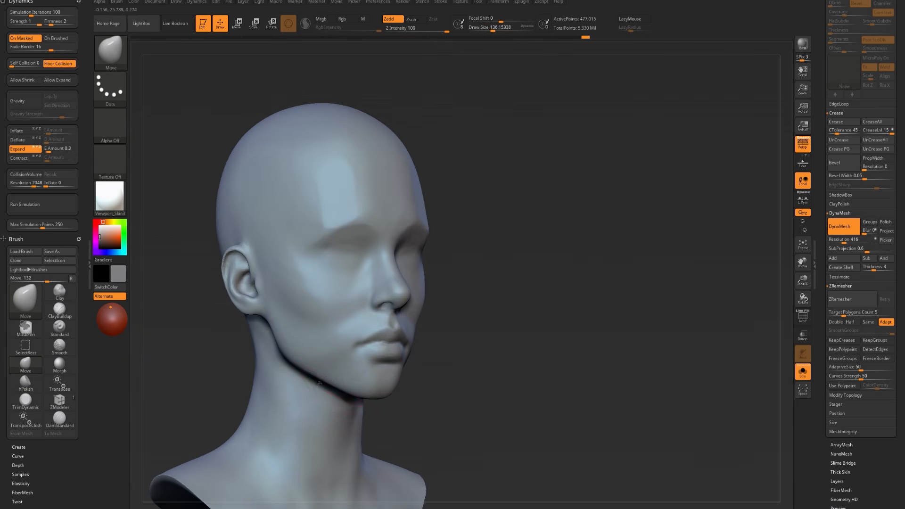
drag(342, 383, 362, 395)
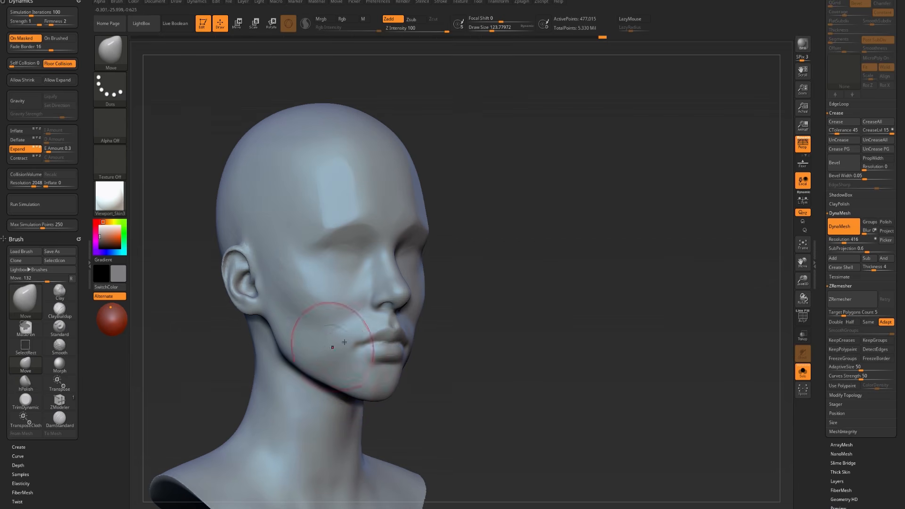
- Lay long ClayBuildup strokes down the jaw from in front of the ear toward the chin at a draw size of about 83
key(b)
key(c)
key(b)
drag(275, 285, 330, 380)
drag(282, 290, 332, 390)
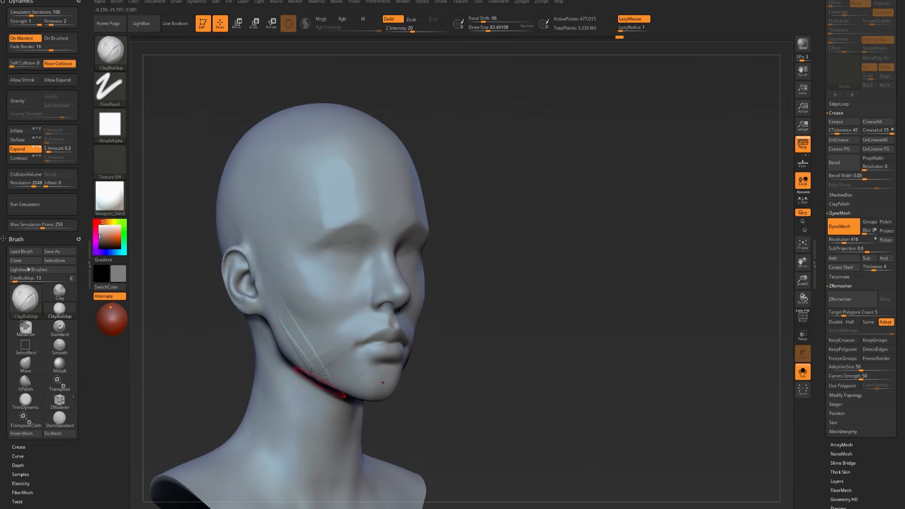
- Switch to the hPolish brush and soften the long strokes along the jaw
key(b)
key(h)
key(p)
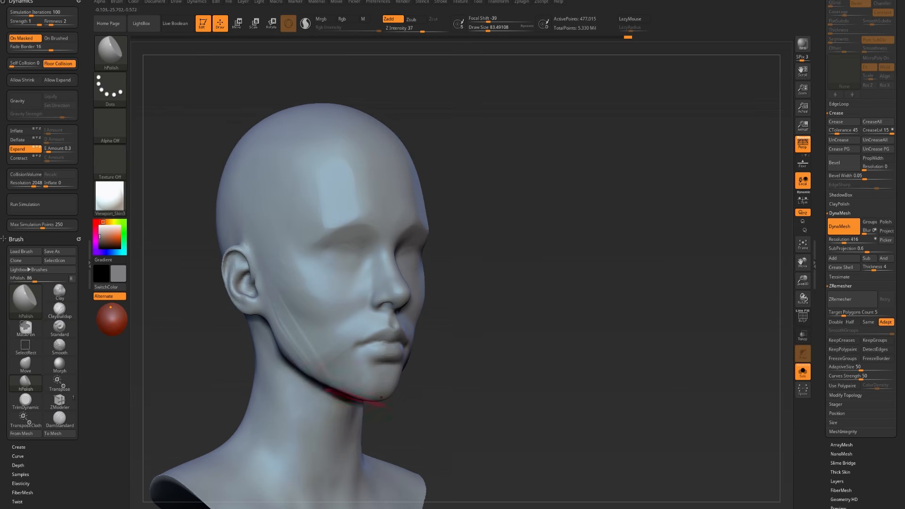
drag(427, 412, 335, 391)
- Switch to TrimDynamic and back to ClayBuildup, and add strokes along the jawline beside the chin
key(b)
key(t)
key(d)
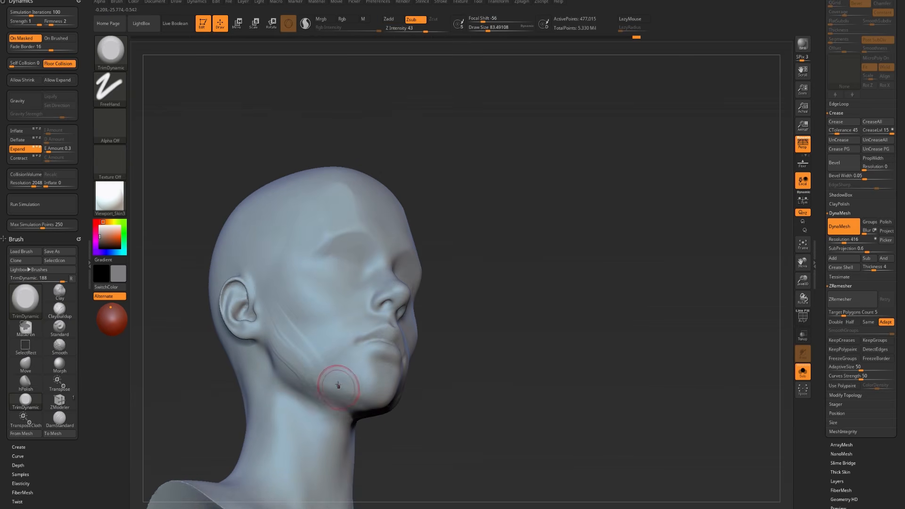
key(b)
key(c)
key(b)
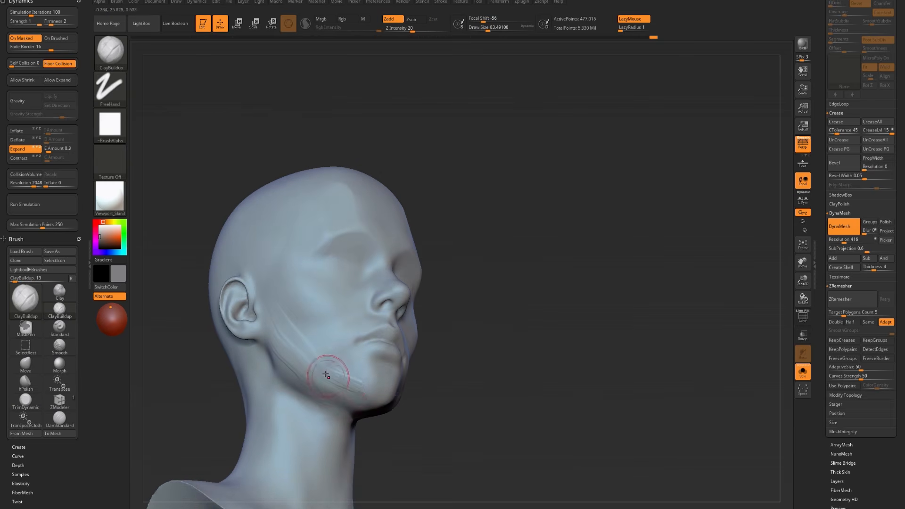
- Set the draw size to about 49 and add short ClayBuildup strokes on the front of the chin
key(b)
key(h)
key(p)
mouse_move(439, 370)
mouse_down()
mouse_move(428, 407)
mouse_move(246, 378)
mouse_move(349, 368)
mouse_up()
key(s)
key(b)
key(s)
key(t)
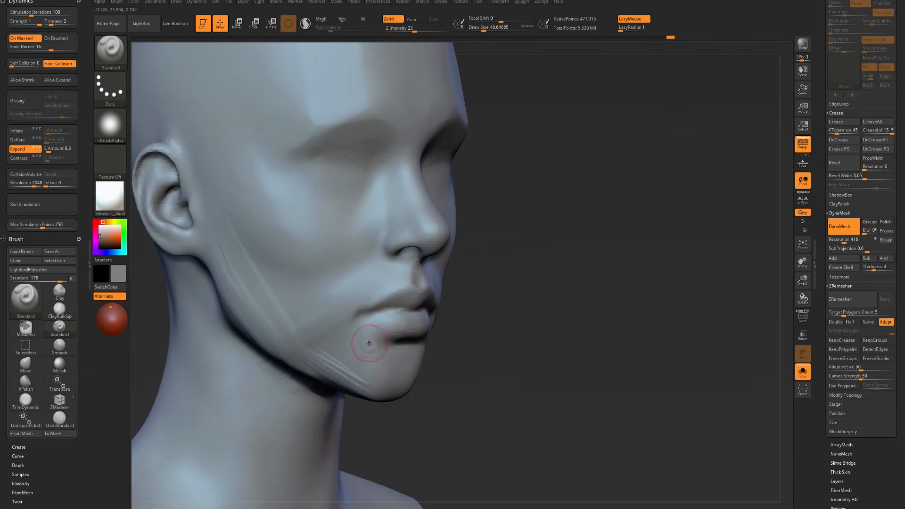
key(b)
key(c)
key(b)
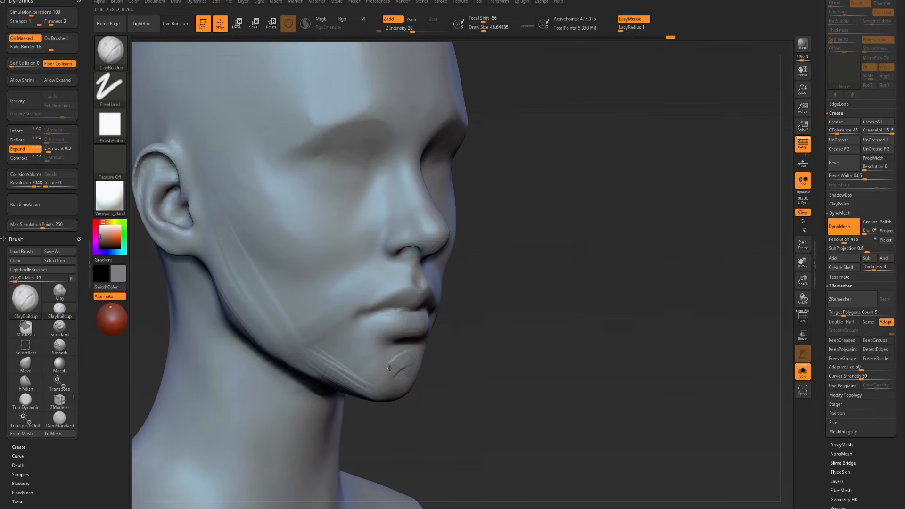
- Flatten the chin with TrimDynamic at a draw size of about 54 and smooth the side of the chin
key(s)
key(b)
key(t)
key(d)
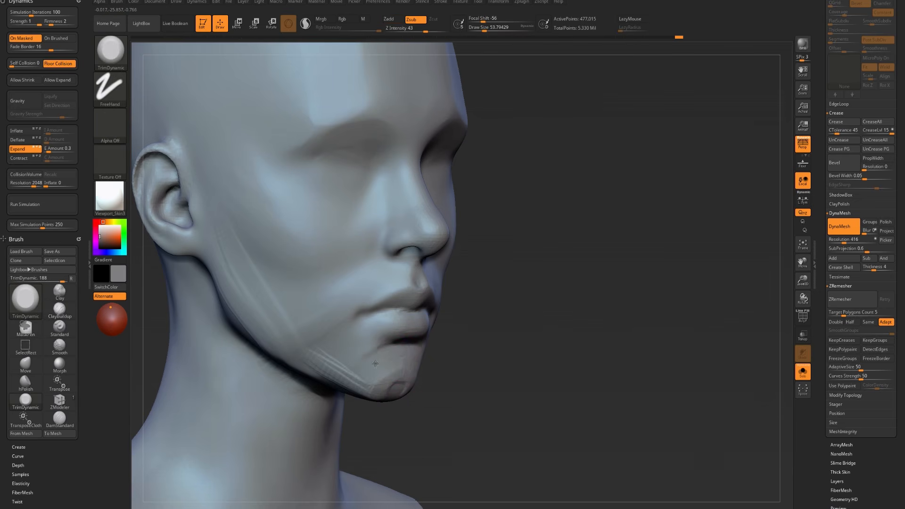
key(shift)
shift+drag(370, 354, 340, 363)
- Build up the chin with ClayBuildup at a draw size of about 77 and smooth the strokes
key(b)
key(c)
key(b)
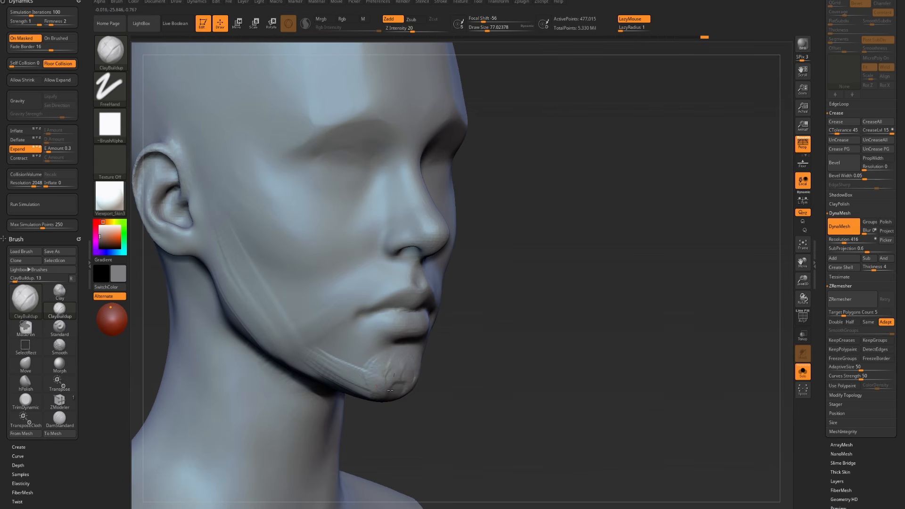
key(shift)
mouse_move(353, 362)
shift+mouse_down()
mouse_move(401, 365)
mouse_move(363, 363)
shift+mouse_up()
shift+drag(542, 362, 471, 363)
shift+drag(397, 348, 404, 393)
- Switch to the Move brush at a draw size of about 104, adjust the jawline beside the chin and smooth the chin
key(b)
key(m)
key(v)
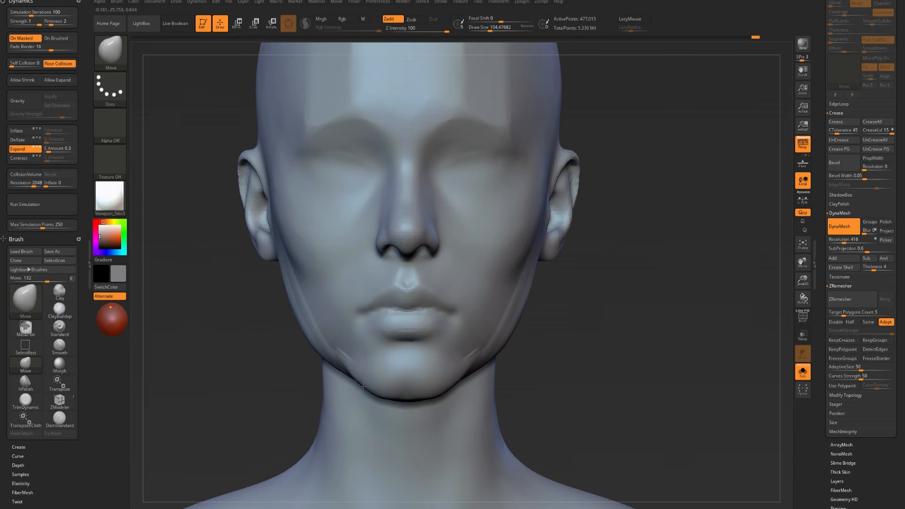
key(shift)
shift+drag(358, 377, 420, 394)
mouse_move(266, 346)
alt+mouse_down()
mouse_move(228, 345)
mouse_move(292, 348)
alt+mouse_up()
mouse_move(420, 368)
mouse_down()
mouse_move(448, 366)
mouse_move(453, 347)
mouse_up()
- Polish the jaw's lower edge beside the chin with hPolish at a draw size of about 104 and smooth it
key(b)
key(h)
key(p)
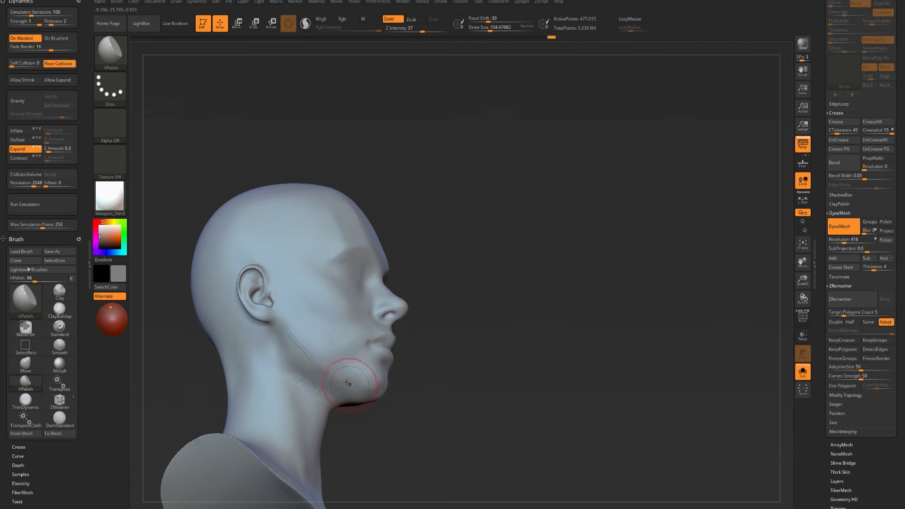
drag(368, 421, 357, 401)
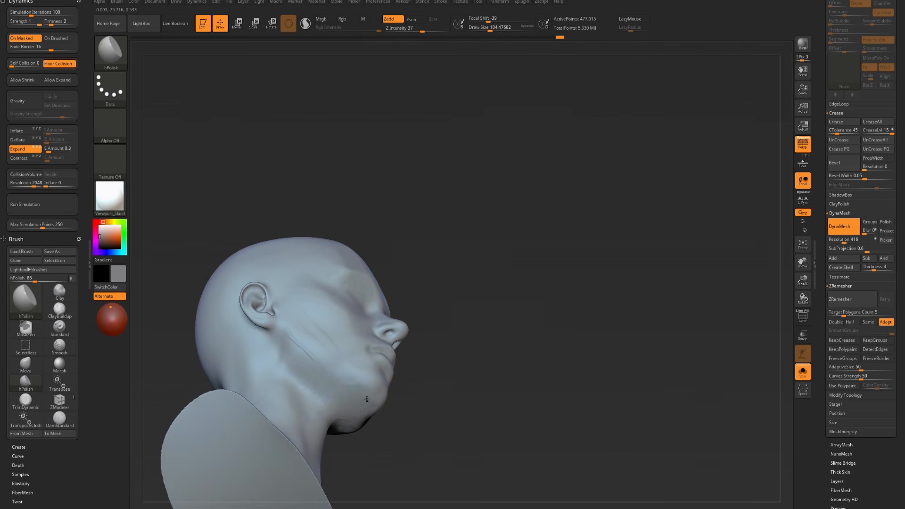
mouse_move(330, 401)
shift+mouse_down()
mouse_move(314, 391)
mouse_move(429, 396)
mouse_move(406, 383)
shift+mouse_up()
- Reshape the jawline between the chin and the ear with the Move brush at a draw size of about 104
key(b)
key(m)
key(v)
drag(462, 363, 377, 365)
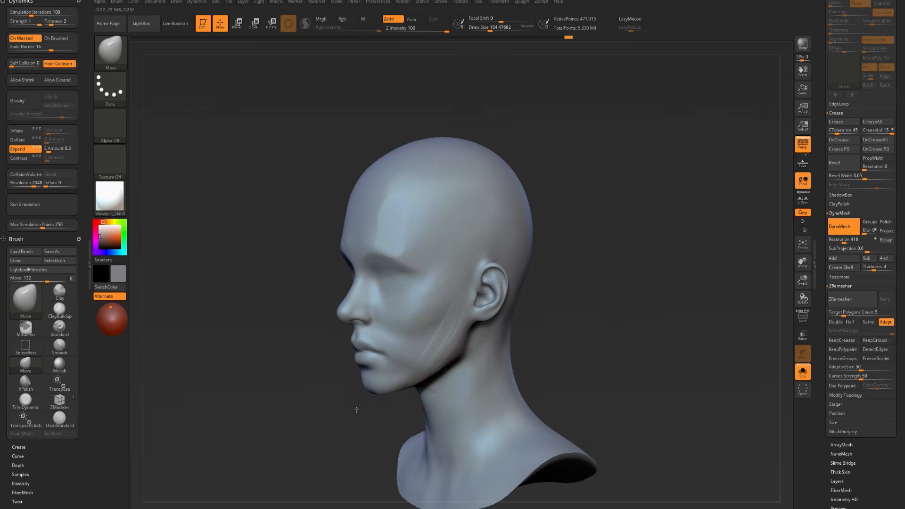
drag(442, 370, 431, 364)
- Switch to hPolish, flatten the side of the jaw and smooth the transition towards the chin
key(b)
key(h)
key(p)
shift+drag(377, 405, 450, 337)
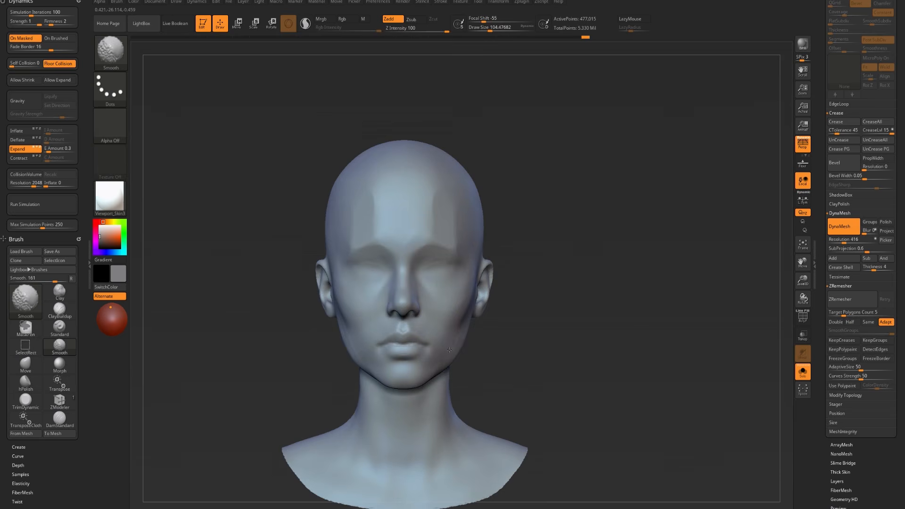
drag(315, 378, 370, 359)
- Adjust the jaw contour below the ear with the Move brush at a draw size of about 67
key(b)
key(m)
key(v)
mouse_move(309, 374)
shift+mouse_down()
mouse_move(361, 373)
mouse_move(313, 370)
mouse_move(305, 355)
mouse_move(318, 326)
mouse_move(302, 338)
shift+mouse_up()
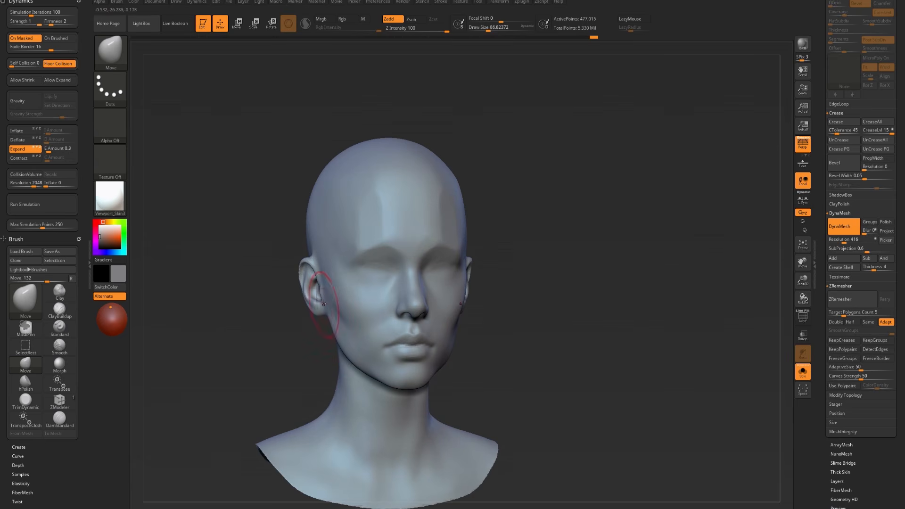
drag(296, 339, 334, 337)
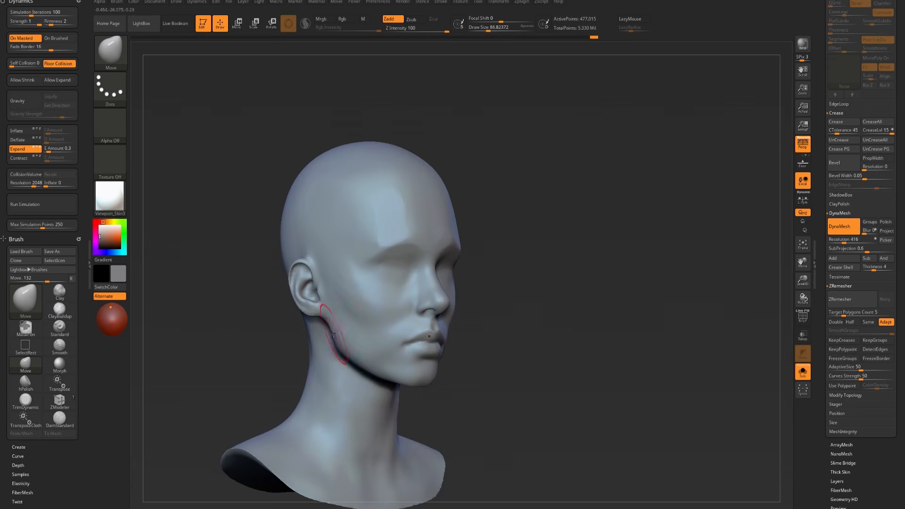
shift+drag(287, 360, 333, 344)
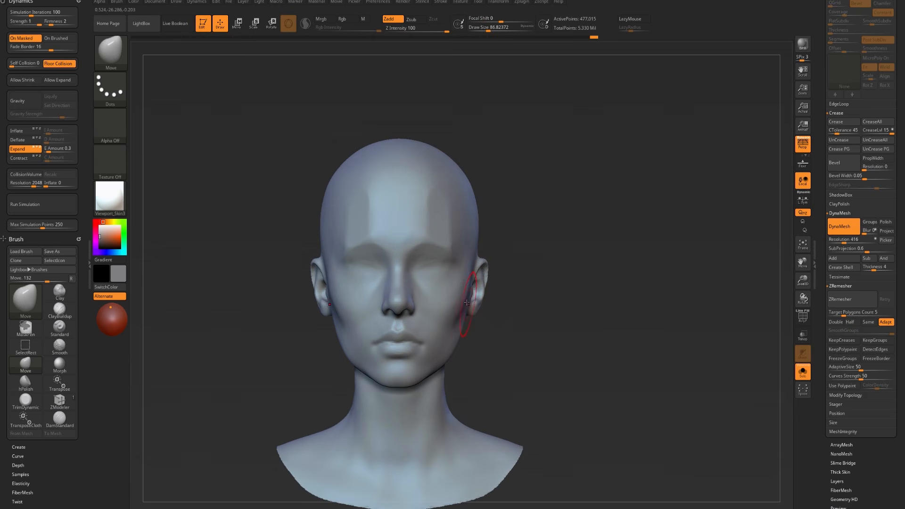
alt+drag(475, 373, 409, 400)
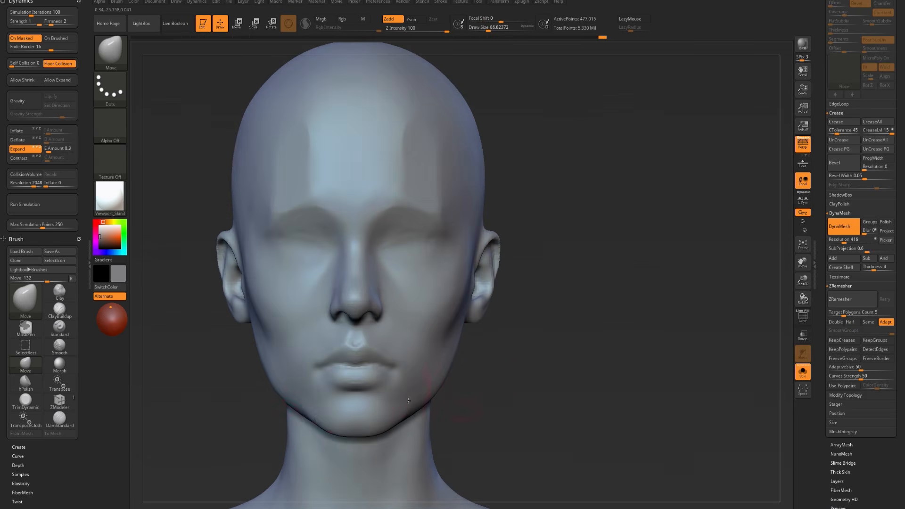
- Switch to ClayBuildup and then to hPolish at a draw size of about 67, and refine the jawline beside the chin
key(b)
key(c)
key(b)
drag(251, 435, 307, 412)
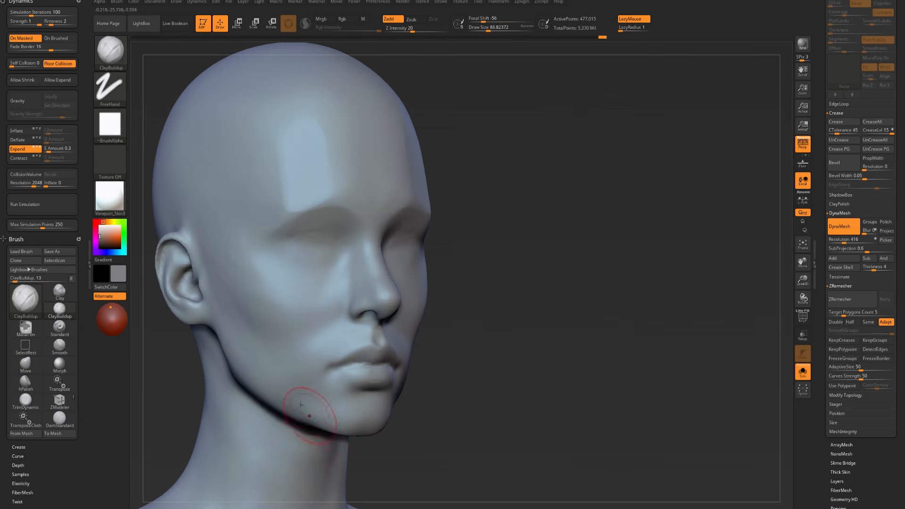
key(b)
key(h)
key(p)
shift+drag(433, 400, 354, 410)
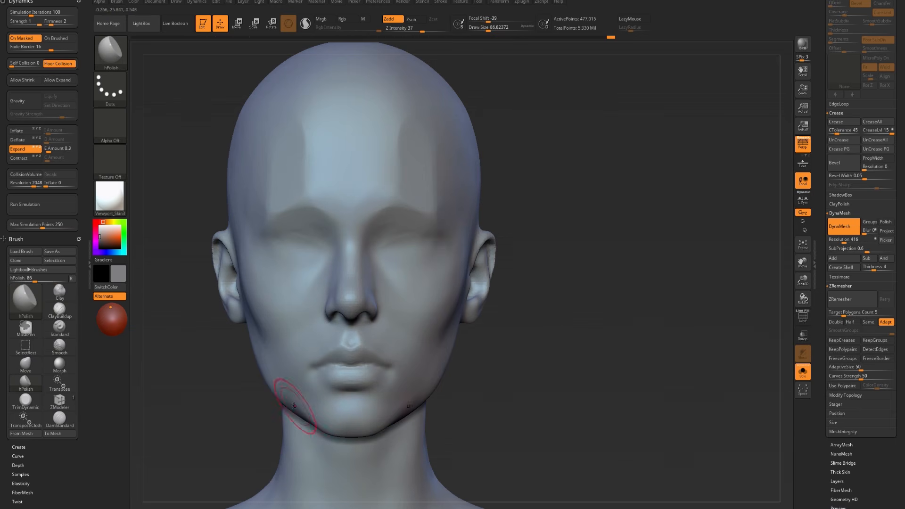
- Polish the side plane of the jaw with hPolish at draw sizes of about 97 and 158, and smooth the jawline
drag(243, 408, 275, 414)
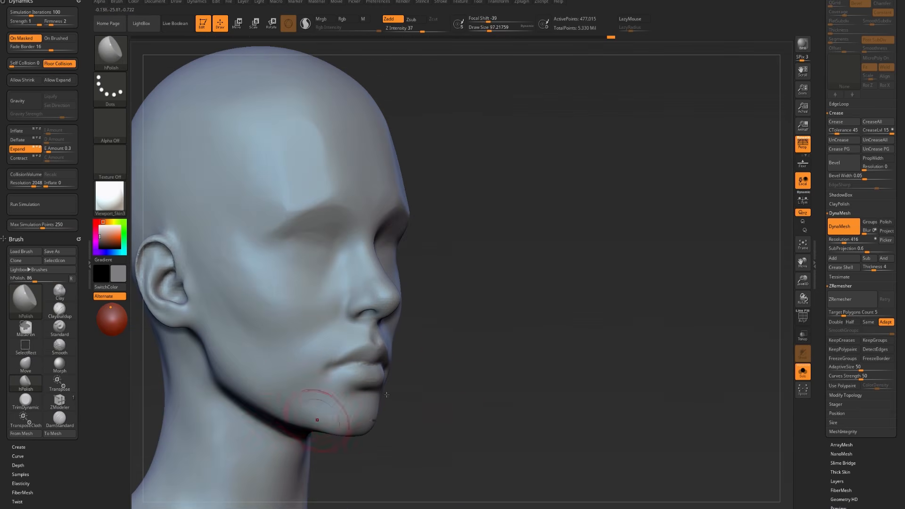
right_drag(343, 408, 325, 394)
mouse_move(257, 417)
mouse_down()
mouse_move(250, 410)
mouse_move(329, 441)
mouse_move(264, 416)
mouse_up()
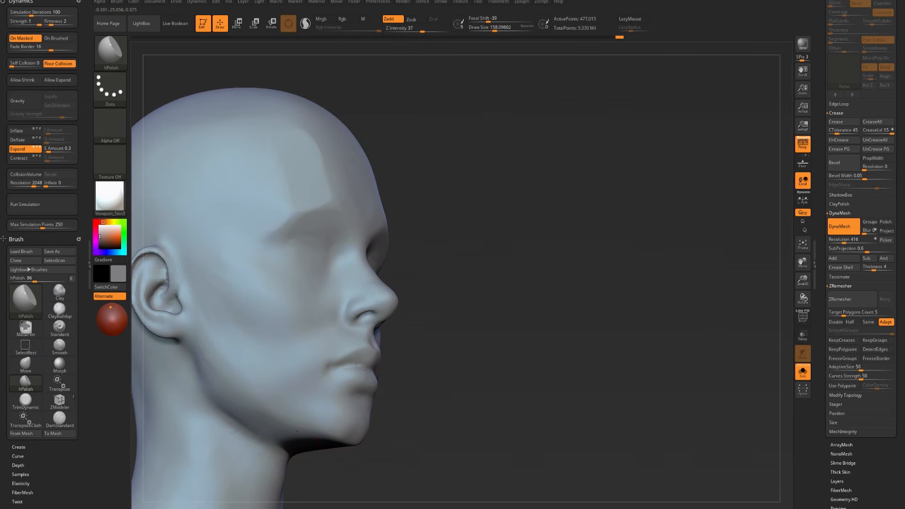
key(shift)
mouse_move(368, 447)
right_down()
mouse_move(404, 414)
mouse_move(406, 437)
right_up()
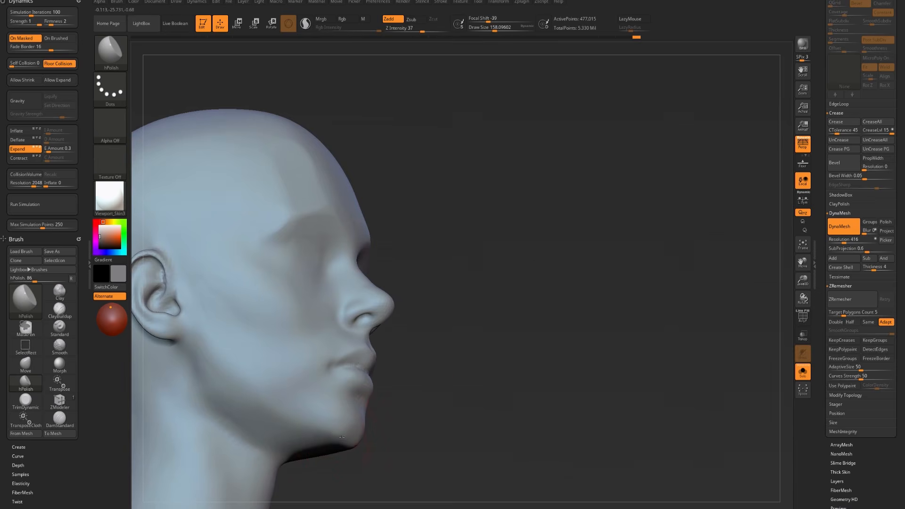
right_drag(336, 437, 378, 390)
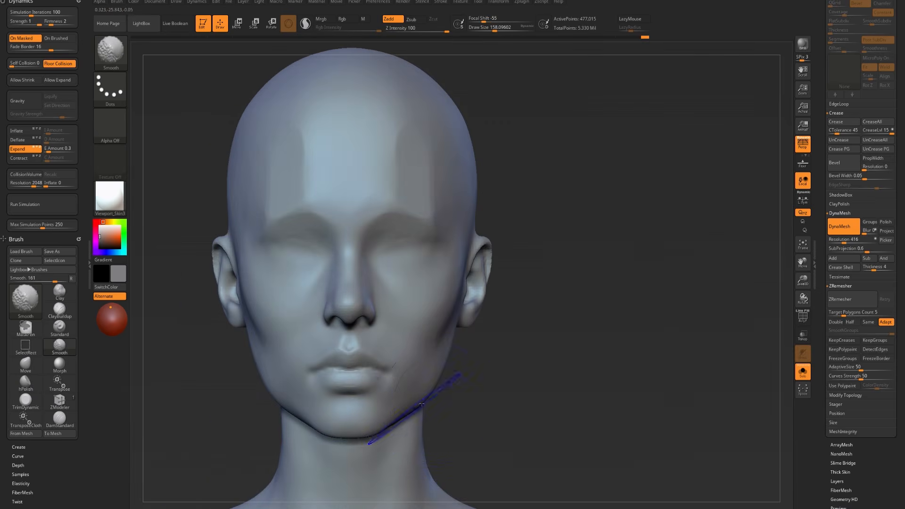
right_drag(447, 415, 406, 419)
- Pull the jawline and jaw corner into shape with the Move brush at draw sizes of about 158 and 128
key(b)
key(m)
key(v)
drag(408, 418, 404, 414)
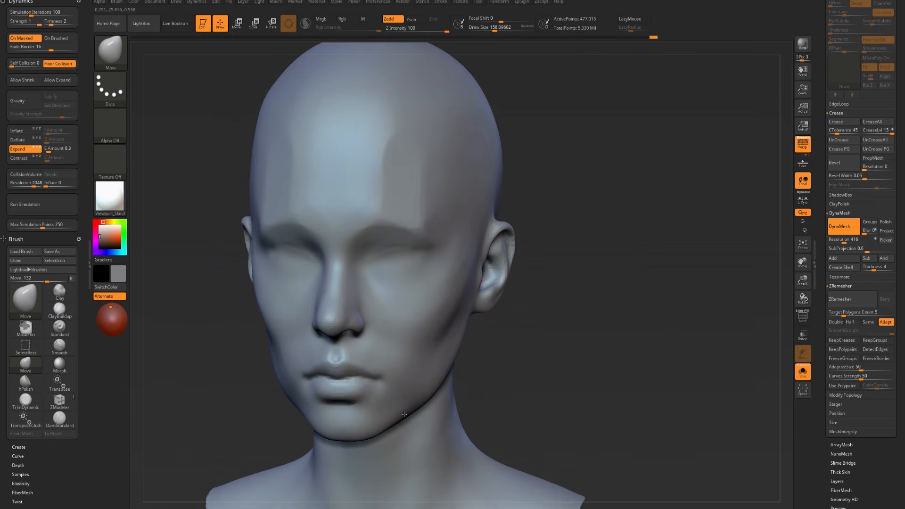
right_drag(411, 410, 467, 375)
drag(466, 377, 462, 375)
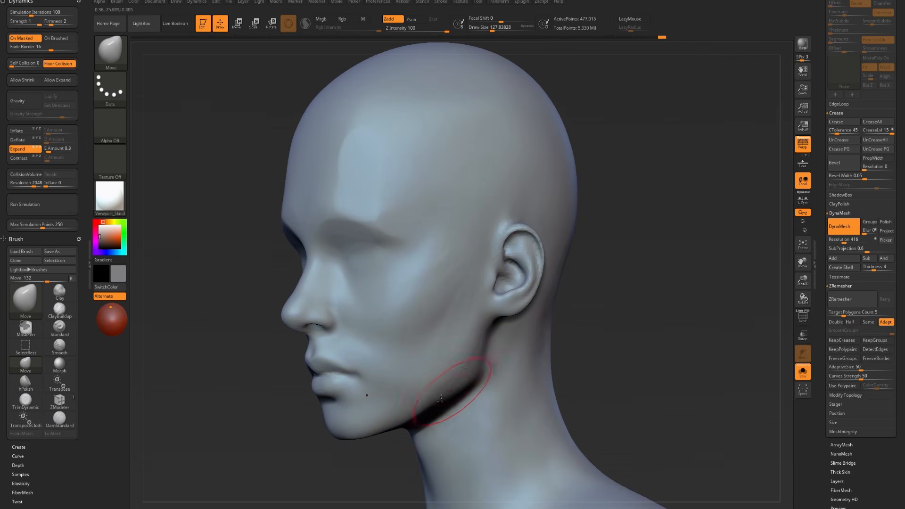
drag(422, 403, 463, 384)
- Switch to hPolish and back to Move, refine the jaw's lower edge near the neck at about 128 draw size and smooth it
key(b)
key(h)
key(p)
key(b)
key(m)
key(v)
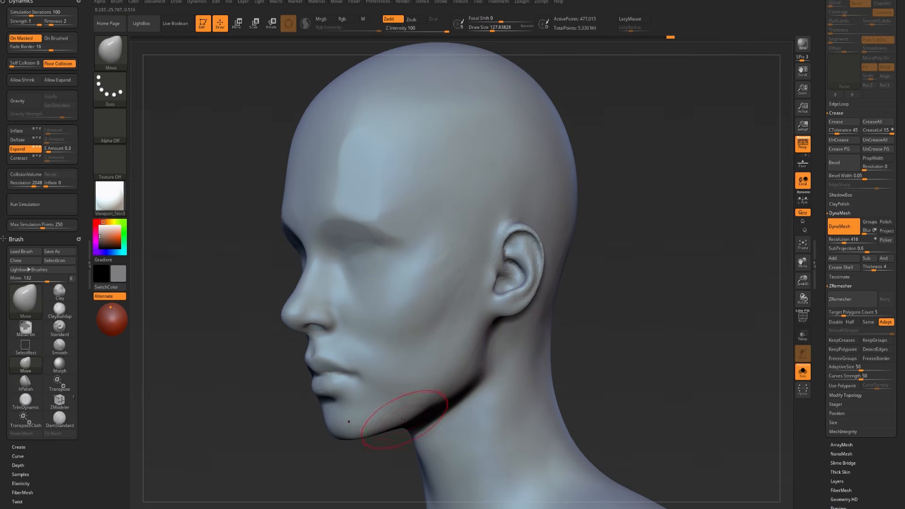
drag(401, 416, 434, 406)
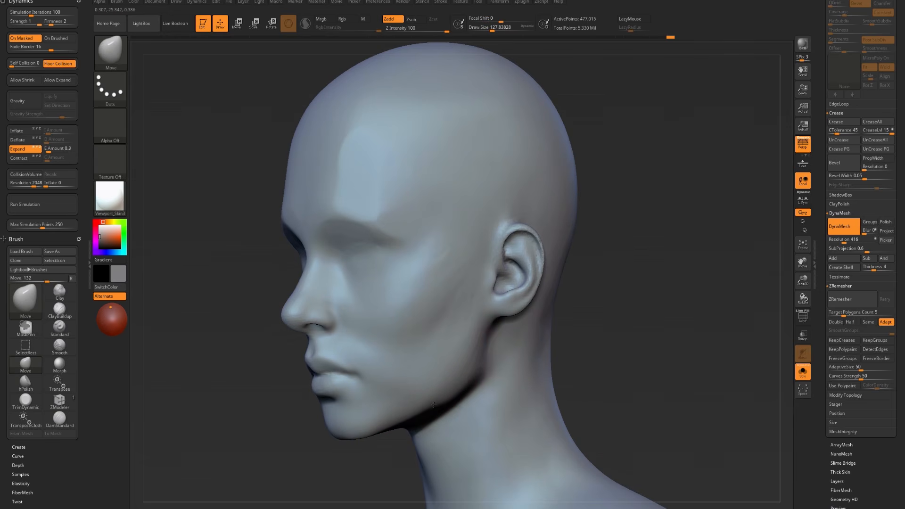
shift+drag(277, 449, 337, 443)
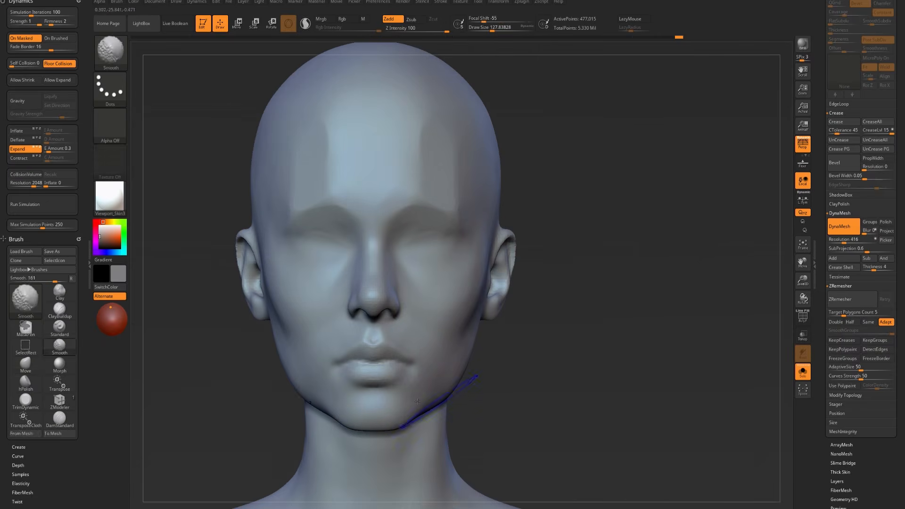
- Polish the side of the jaw below the ear with hPolish at a draw size of about 128 and smooth it
drag(276, 423, 320, 423)
key(b)
key(h)
key(p)
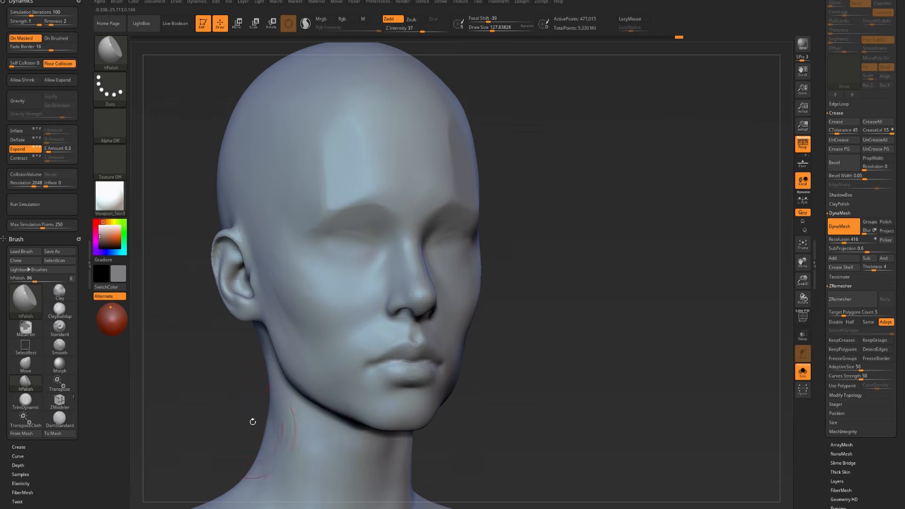
drag(241, 424, 282, 391)
drag(301, 370, 289, 374)
shift+drag(527, 397, 528, 381)
- Switch to the Move brush, change its draw size and adjust the cheek area beside the eye
mouse_move(563, 355)
alt+mouse_down()
mouse_move(464, 295)
mouse_move(537, 268)
alt+mouse_up()
key(b)
key(m)
key(v)
mouse_move(470, 354)
alt+mouse_down()
mouse_move(542, 341)
mouse_move(509, 337)
alt+mouse_up()
key(s)
drag(372, 238, 421, 233)
- Polish the cheekbone plane in front of the ear with hPolish at a draw size of about 65
key(b)
key(h)
key(p)
key(s)
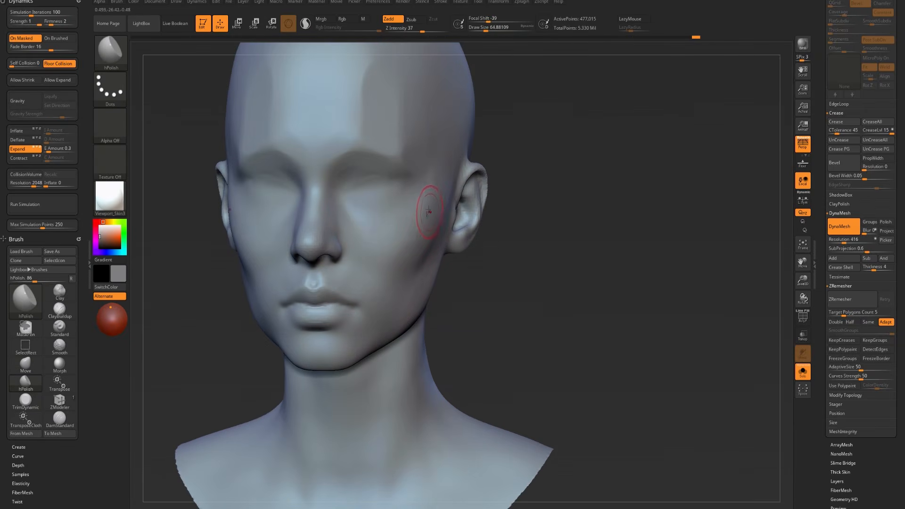
shift+drag(489, 264, 580, 266)
alt+drag(580, 266, 678, 231)
drag(580, 248, 735, 245)
- Set the hPolish draw size to about 128 and check the face from the front
key(s)
drag(523, 302, 531, 303)
drag(636, 299, 580, 296)
alt+drag(356, 212, 345, 239)
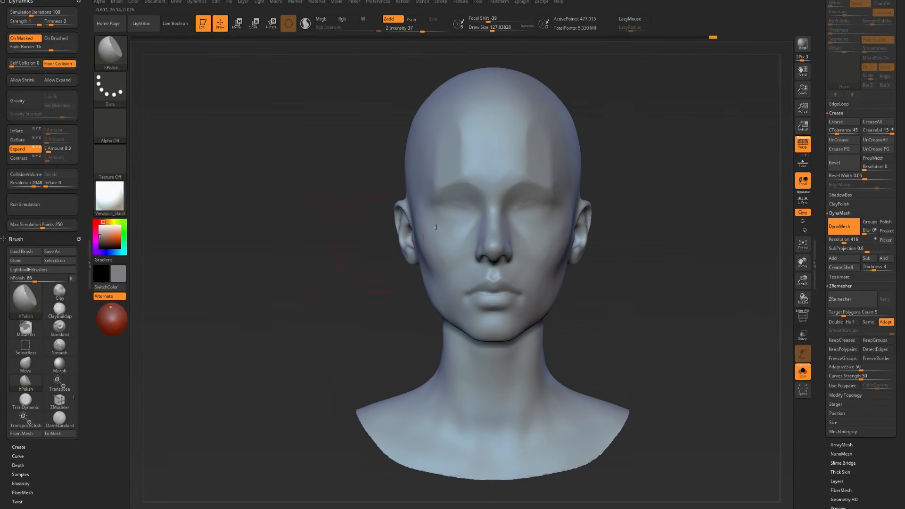
- Add a diagonal ClayBuildup stroke from the brow to the nose bridge at a draw size of about 62
key(b)
key(c)
key(b)
drag(461, 169, 490, 195)
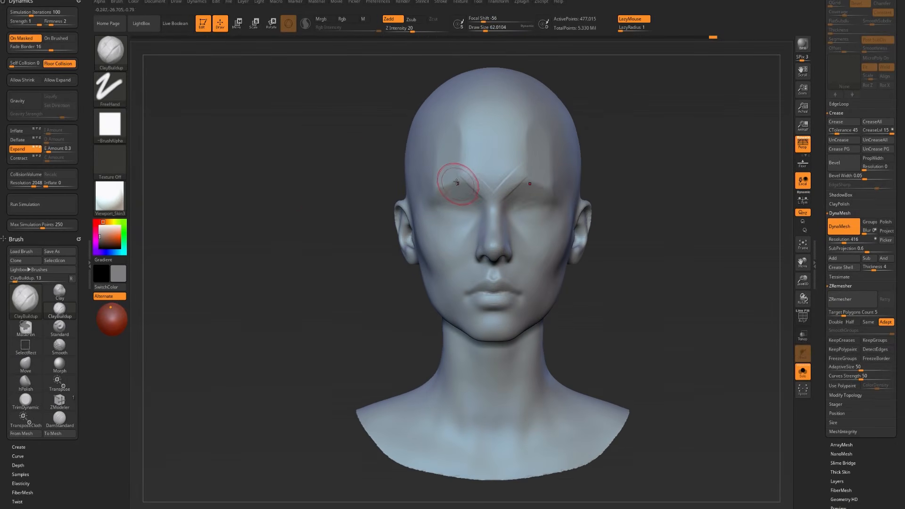
- Adjust the side contour of the cheek and jaw with the Move brush at a draw size of about 136
key(b)
key(m)
key(v)
key(s)
drag(415, 259, 423, 260)
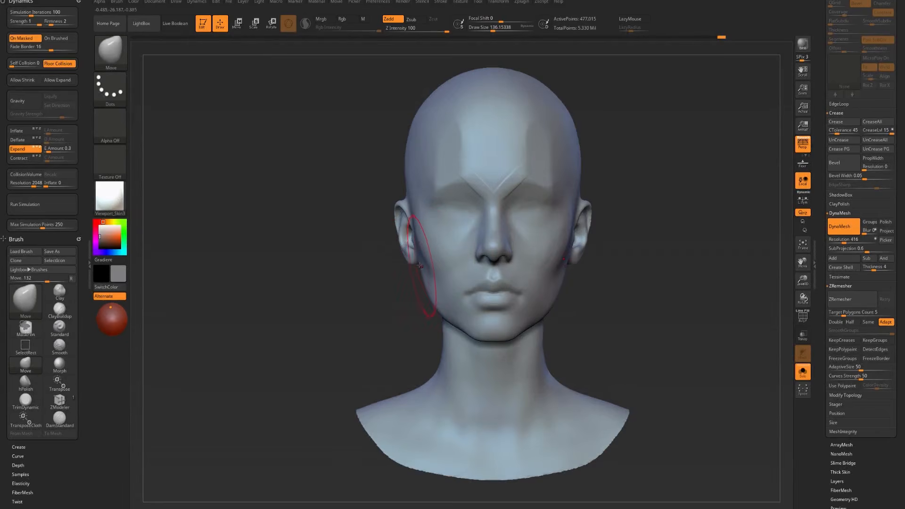
mouse_move(394, 302)
mouse_down()
mouse_move(440, 311)
mouse_move(356, 295)
mouse_move(419, 328)
mouse_up()
key(d)
key(Escape)
- Build up the cheek with diagonal ClayBuildup strokes towards the mouth and jaw at about 120 draw size, and undo the last stroke
drag(444, 491, 438, 498)
key(b)
key(c)
key(b)
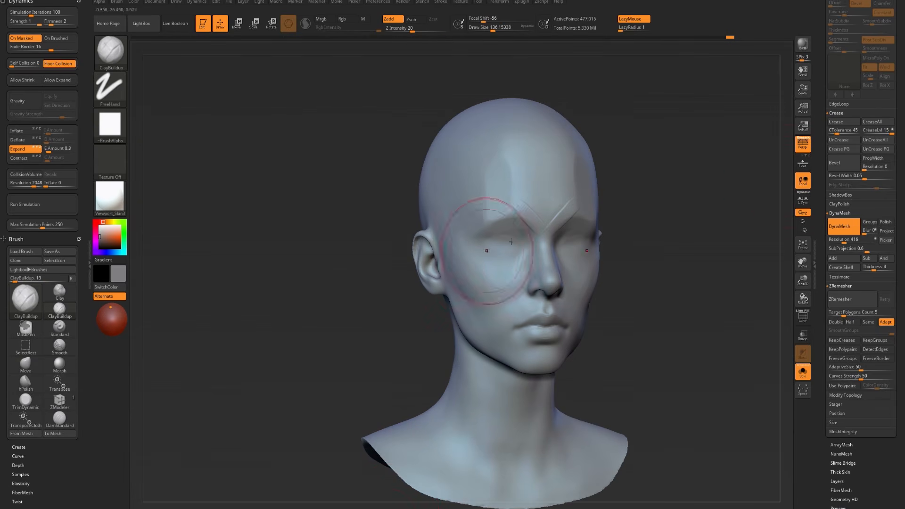
scroll(818, 138, up, 5)
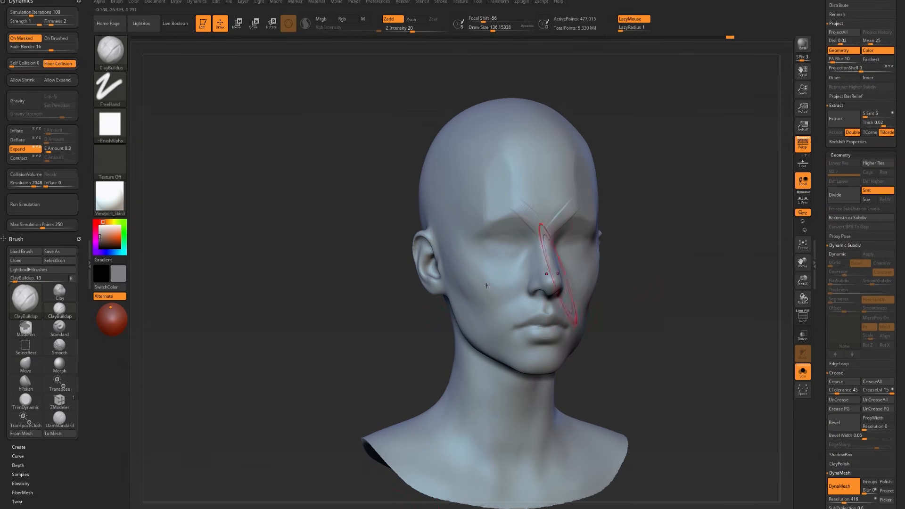
drag(454, 249, 504, 307)
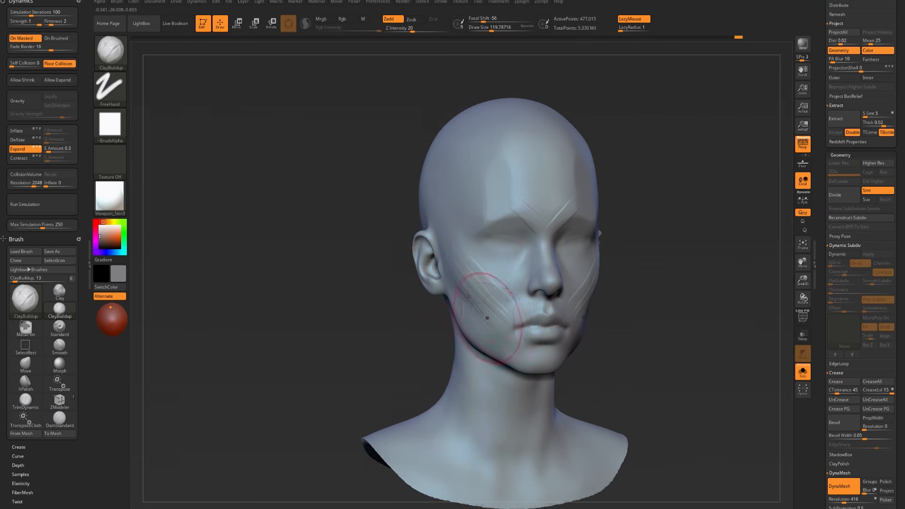
drag(459, 297, 495, 343)
mouse_move(477, 269)
mouse_down()
mouse_move(504, 307)
mouse_move(491, 316)
mouse_up()
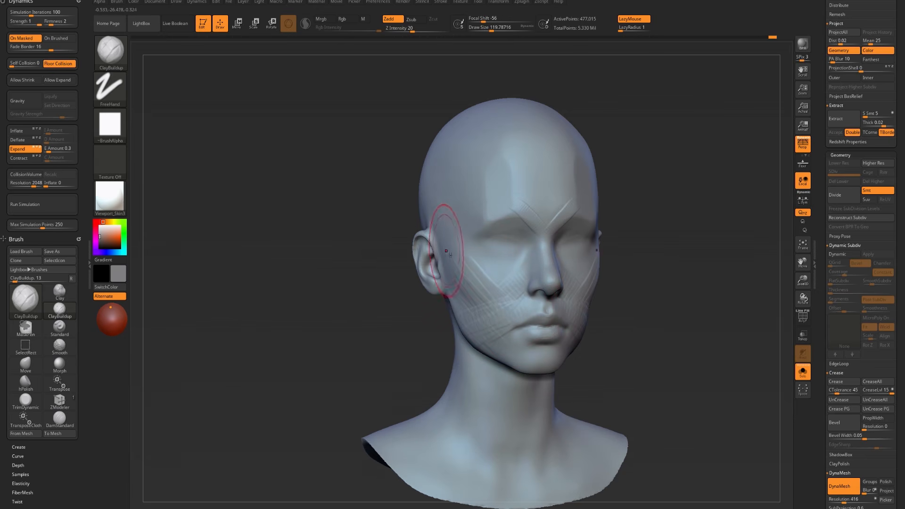
drag(464, 294, 476, 342)
key(ctrl+z)
- Flatten the clay strokes on the cheek and side of the jaw with hPolish at a draw size of about 120
key(b)
key(h)
key(p)
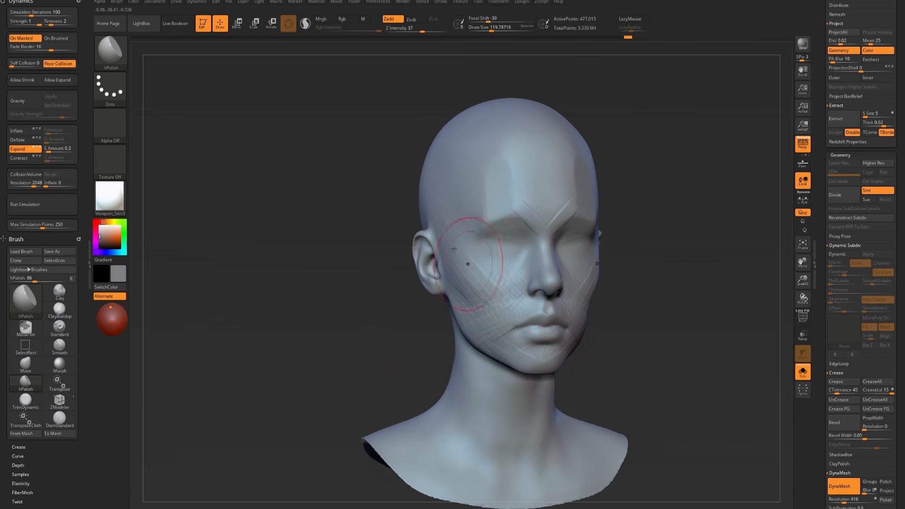
mouse_move(459, 286)
mouse_down()
mouse_move(477, 292)
mouse_move(452, 294)
mouse_up()
right_drag(410, 289, 435, 283)
drag(470, 328, 470, 342)
- Reduce the hPolish draw size to about 65 and polish the cheek plane beside the nose
key(bracketleft)
key(bracketleft)
key(bracketleft)
key(bracketleft)
key(bracketleft)
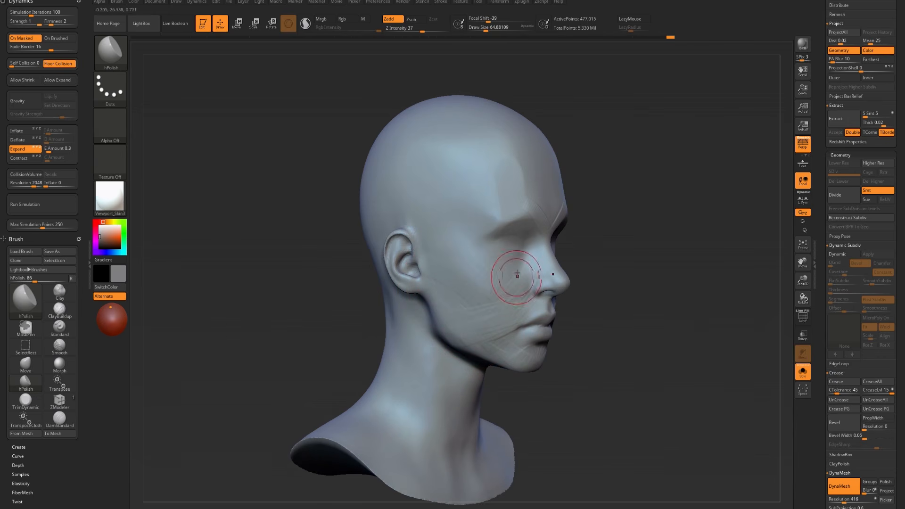
drag(502, 285, 487, 290)
shift+drag(619, 291, 559, 306)
- Adjust the lower jaw edge with Move at about 140 draw size, and refine it with hPolish at about 80 and smoothing
drag(449, 363, 471, 358)
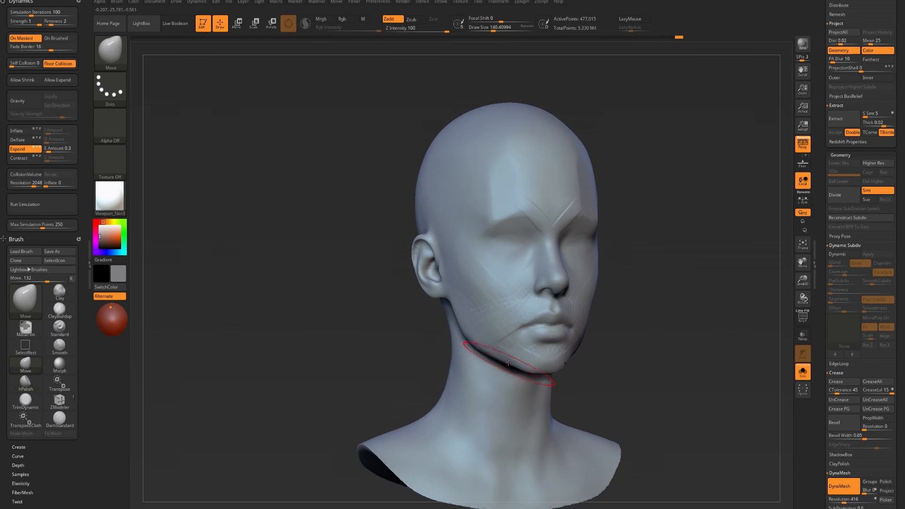
key(bracketright)
key(bracketright)
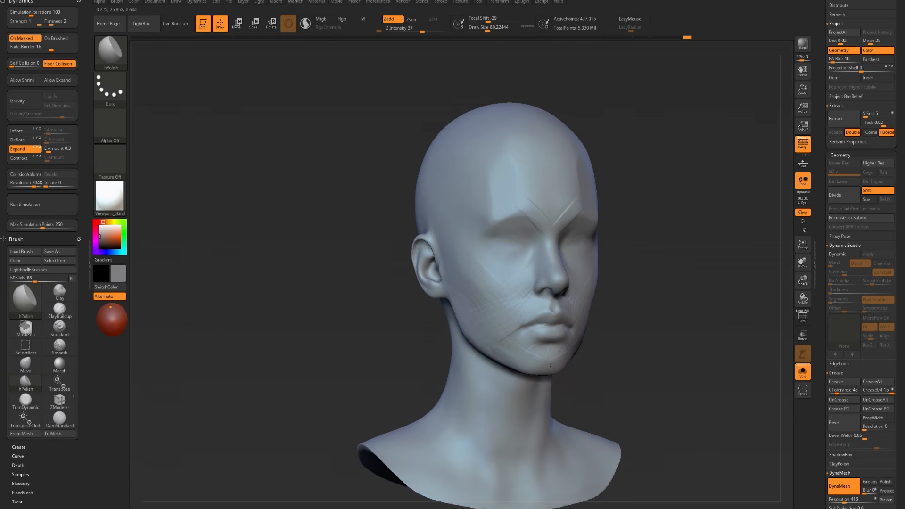
shift+drag(528, 349, 508, 320)
shift+drag(382, 307, 362, 309)
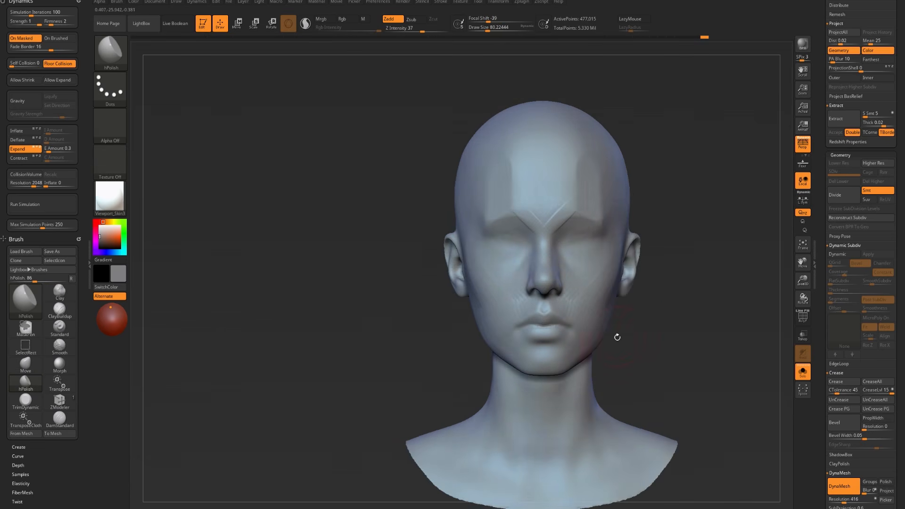
- Adjust the contour of the cheek and jaw with Move at a draw size of about 172
mouse_move(454, 309)
mouse_down()
mouse_move(474, 303)
mouse_move(466, 304)
mouse_up()
key(b)
key(m)
key(v)
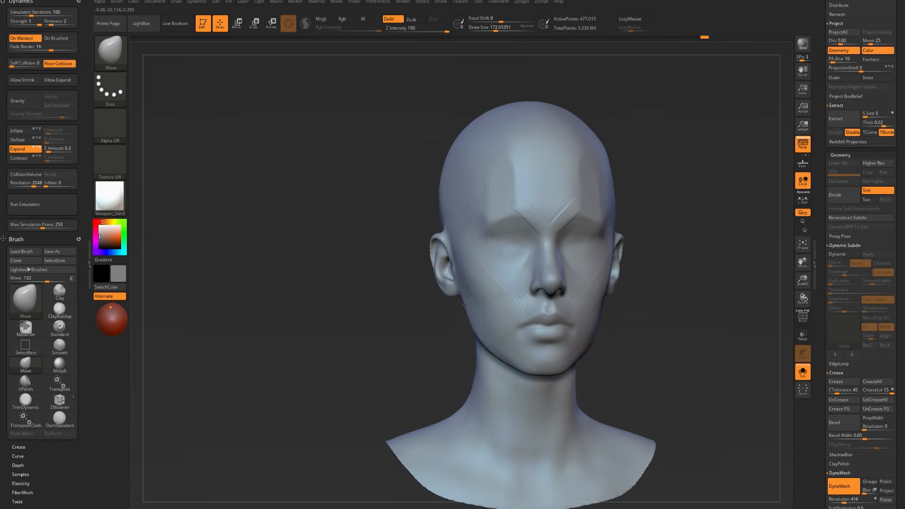
key(s)
click(487, 347)
drag(450, 344, 467, 356)
- Refine the side of the jaw with hPolish and smooth the V-shaped crease between the brows
key(b)
key(h)
key(p)
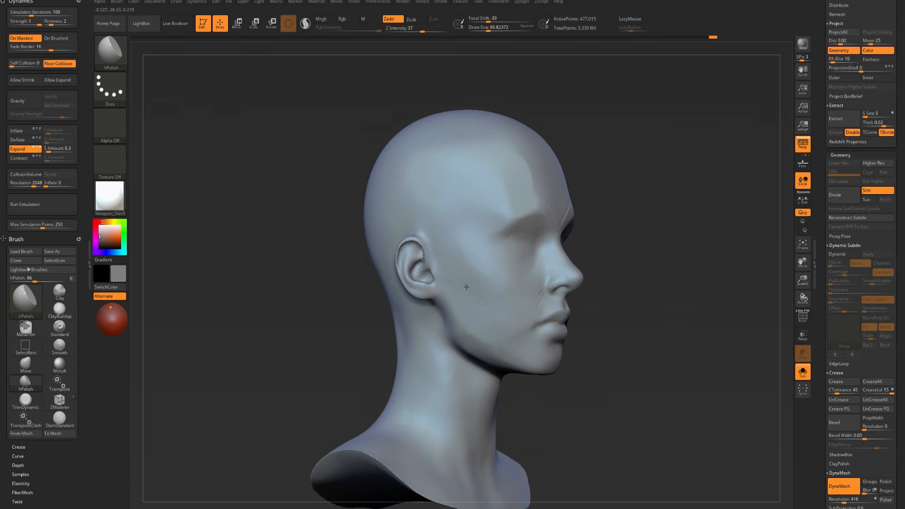
drag(638, 307, 613, 278)
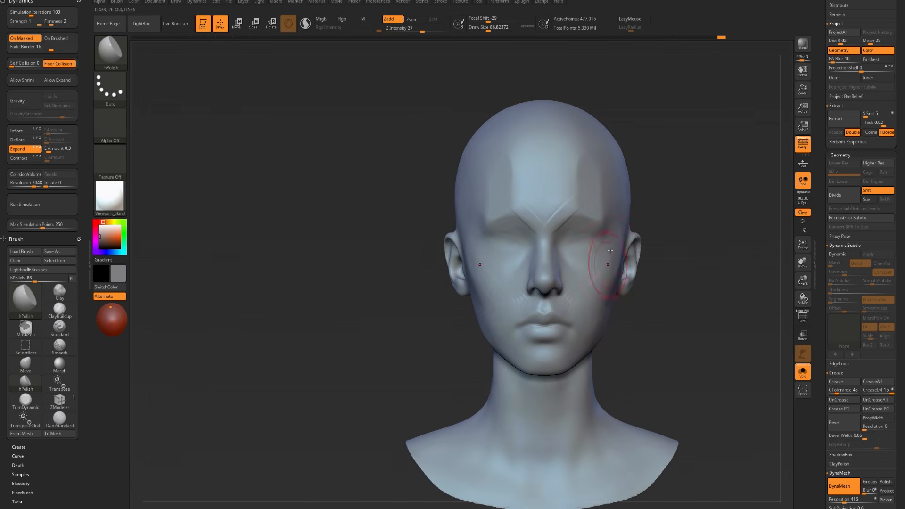
key(shift)
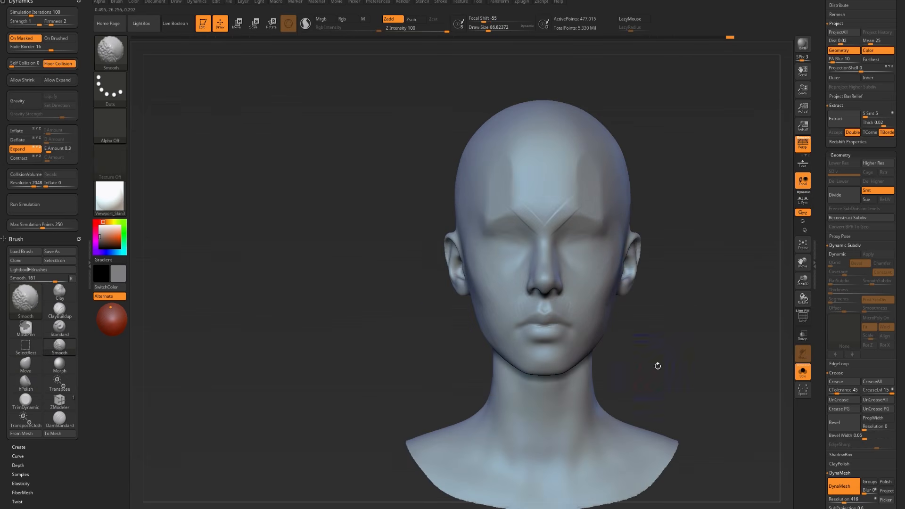
alt+drag(645, 366, 595, 340)
key(shift)
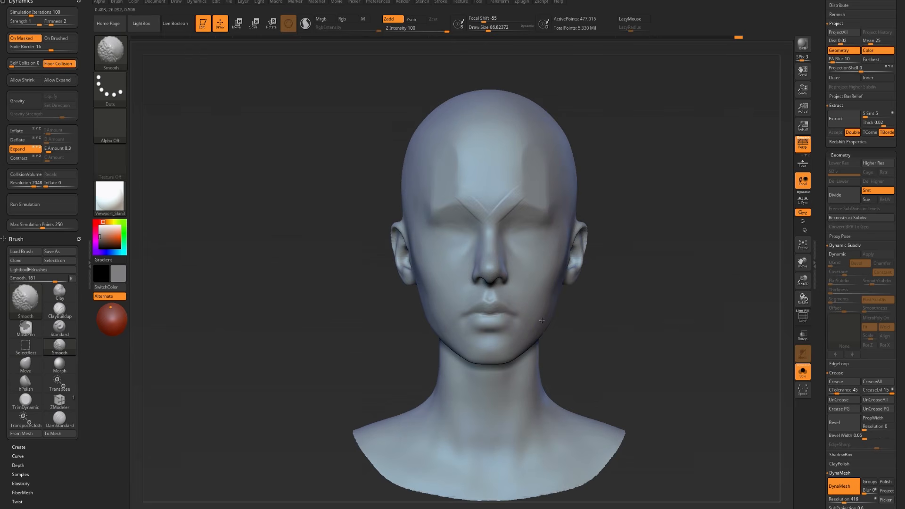
shift+drag(496, 193, 493, 243)
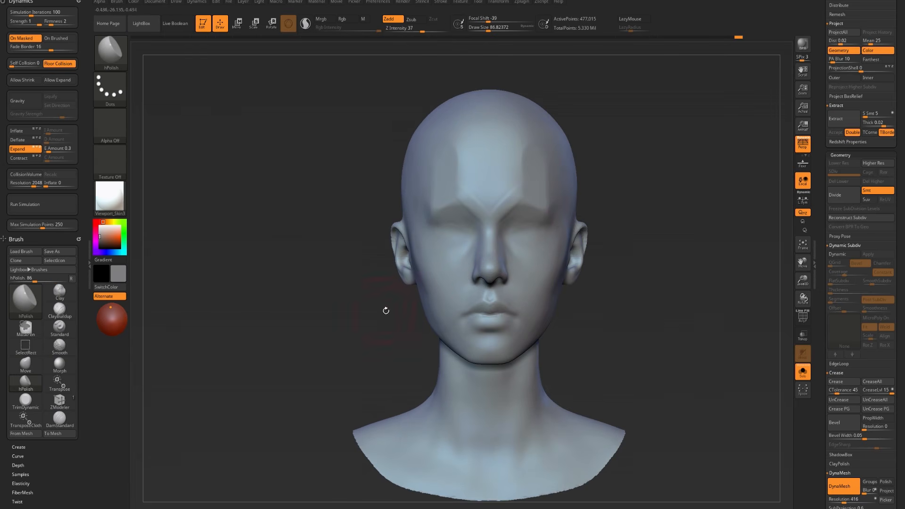
- Compare the current head with its stored morph target using the Morph slider
drag(821, 311, 805, 147)
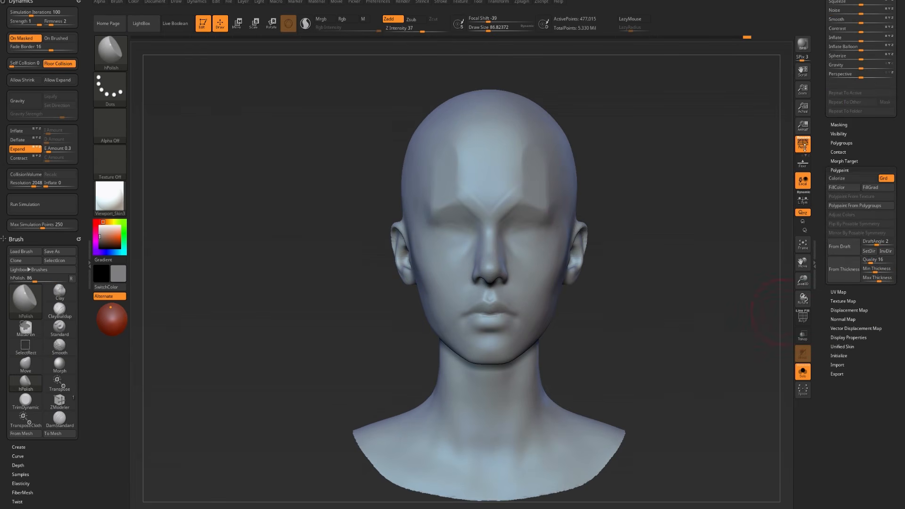
click(844, 160)
drag(865, 195, 872, 195)
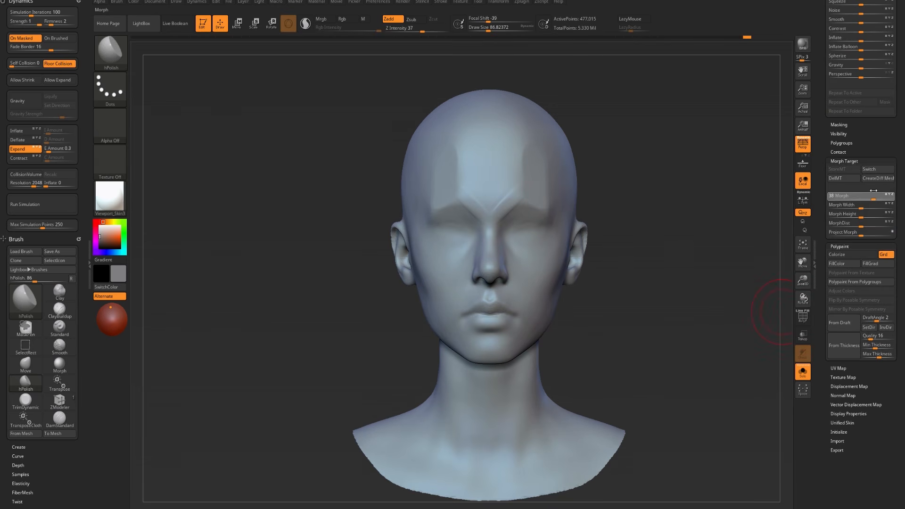
- Smooth the remaining crease above the nose bridge on the lower forehead
mouse_move(708, 310)
mouse_down()
mouse_move(729, 309)
mouse_move(694, 318)
mouse_move(726, 310)
mouse_move(738, 344)
mouse_up()
shift+drag(522, 175, 501, 198)
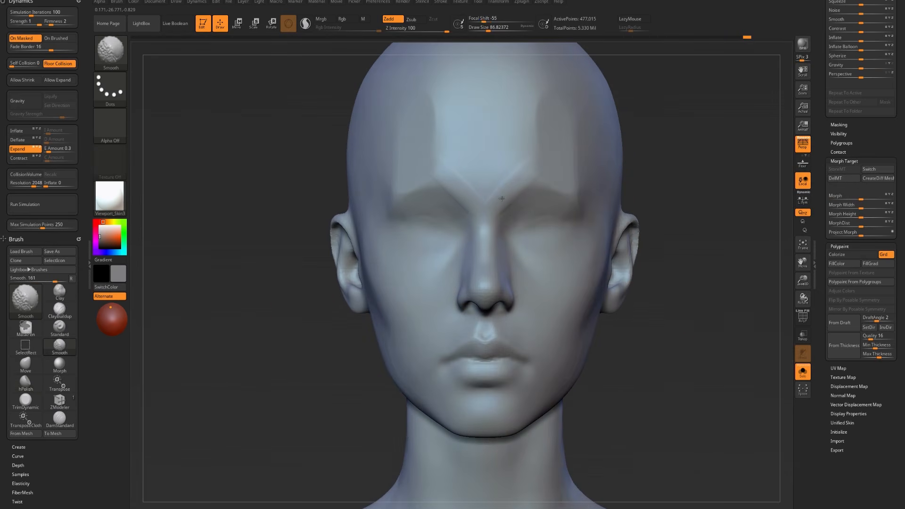
mouse_move(312, 306)
alt+mouse_down()
mouse_move(317, 325)
mouse_move(340, 305)
mouse_move(337, 314)
alt+mouse_up()
- Reshape the nostril wings from below with Move at about 149 draw size, and adjust the nose from the front at about 128
mouse_move(289, 379)
mouse_down()
mouse_move(297, 322)
mouse_move(335, 302)
mouse_up()
key(b)
key(m)
key(v)
key(s)
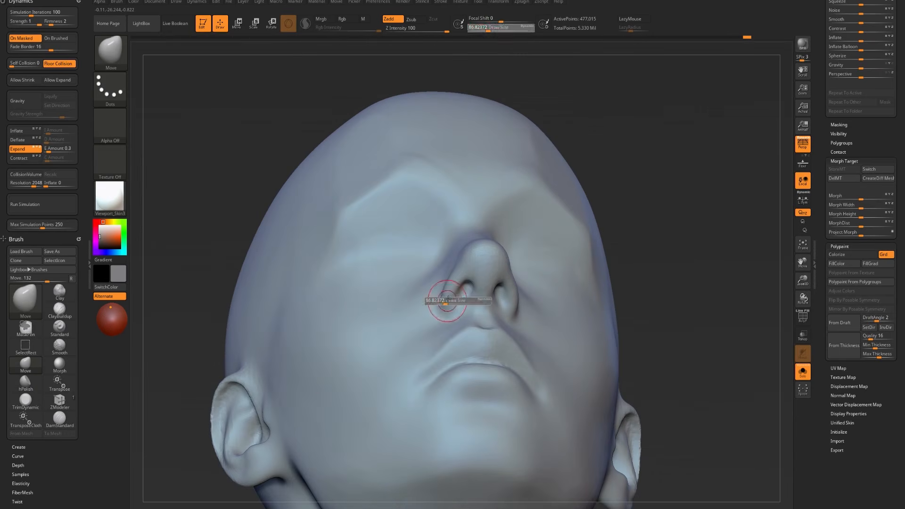
drag(448, 300, 439, 293)
key(ctrl+z)
key(s)
key(s)
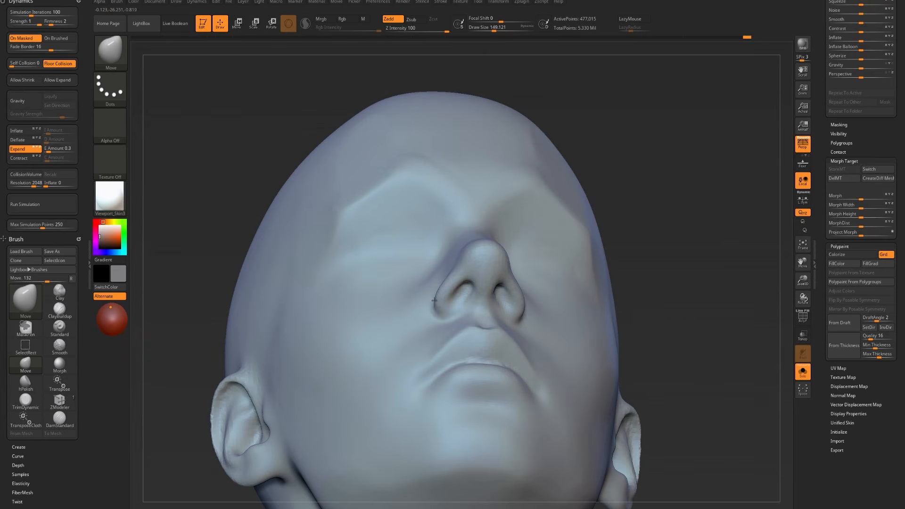
shift+drag(703, 185, 660, 254)
key(s)
drag(491, 279, 488, 279)
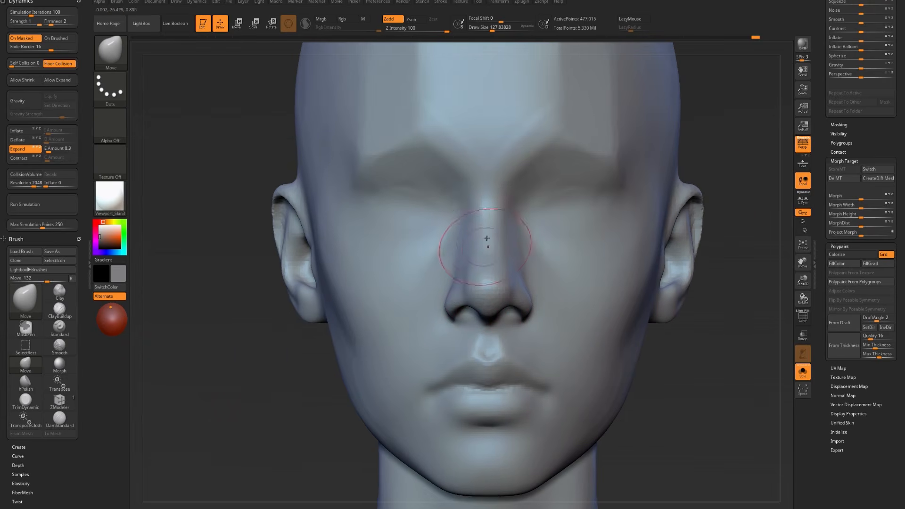
- Build up the side of the nose with ClayBuildup at about 128 draw size, flatten it with hPolish, and undo the last polish stroke
key(b)
key(h)
key(p)
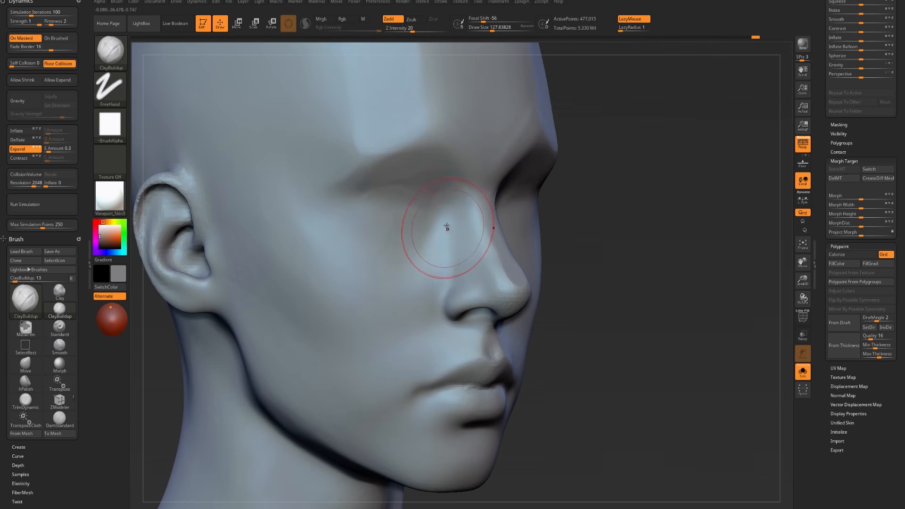
key(b)
key(h)
key(p)
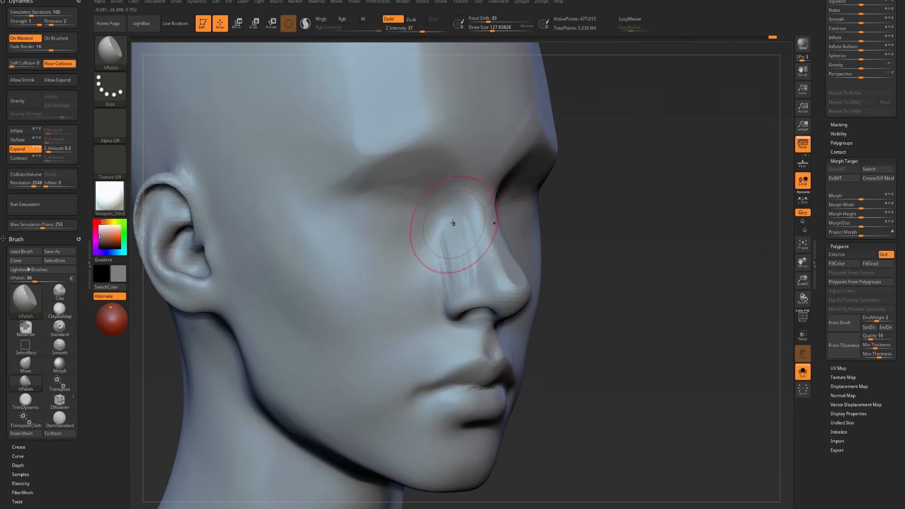
drag(462, 246, 460, 281)
key(ctrl+z)
key([)
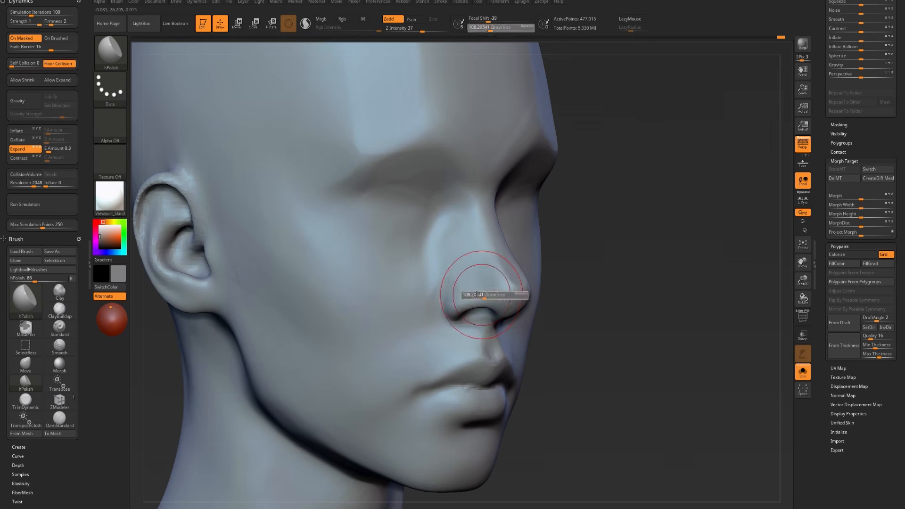
- Build up the nostril wing with ClayBuildup at about 80 draw size, then blend the side and bridge of the nose with hPolish and smoothing
key(b)
key(c)
key(b)
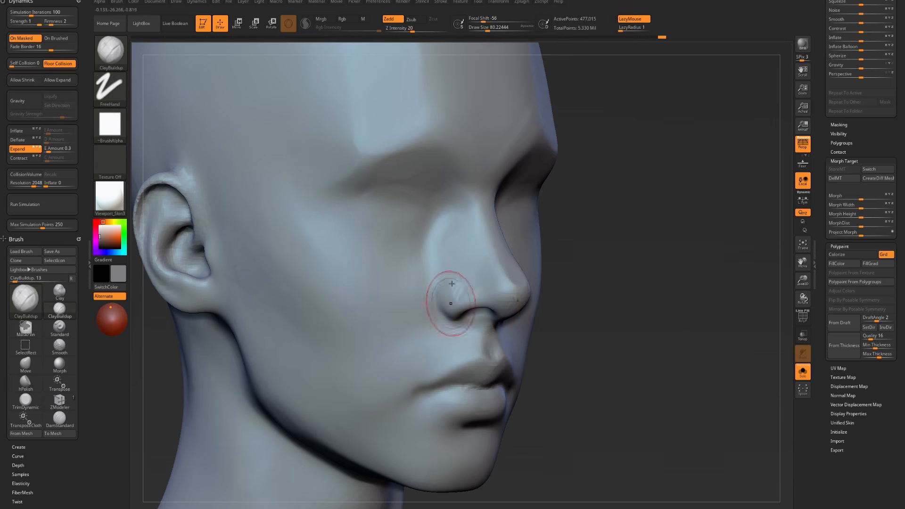
key(b)
key(h)
key(p)
key(shift)
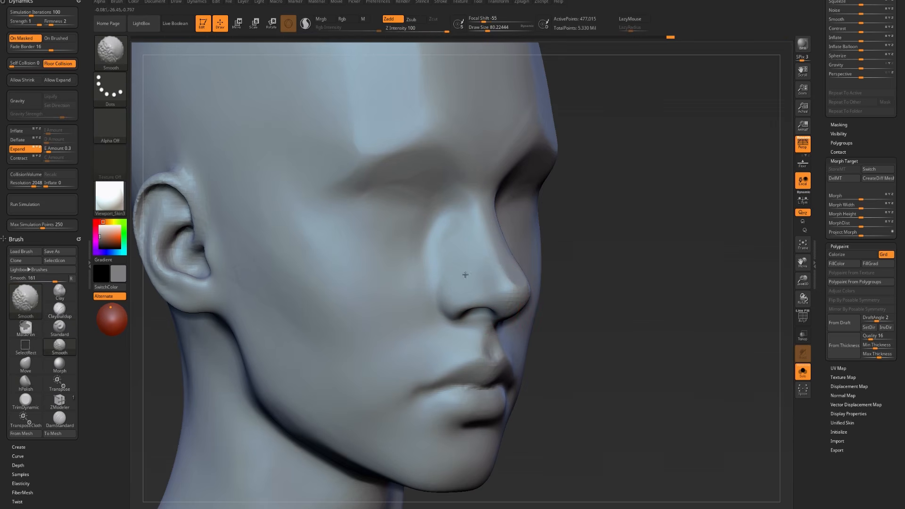
shift+drag(581, 272, 542, 275)
shift+drag(519, 223, 518, 314)
- Add ClayBuildup strokes to the underside of both nostril wings at about 80 draw size, and flatten them with hPolish
right_drag(514, 321, 489, 315)
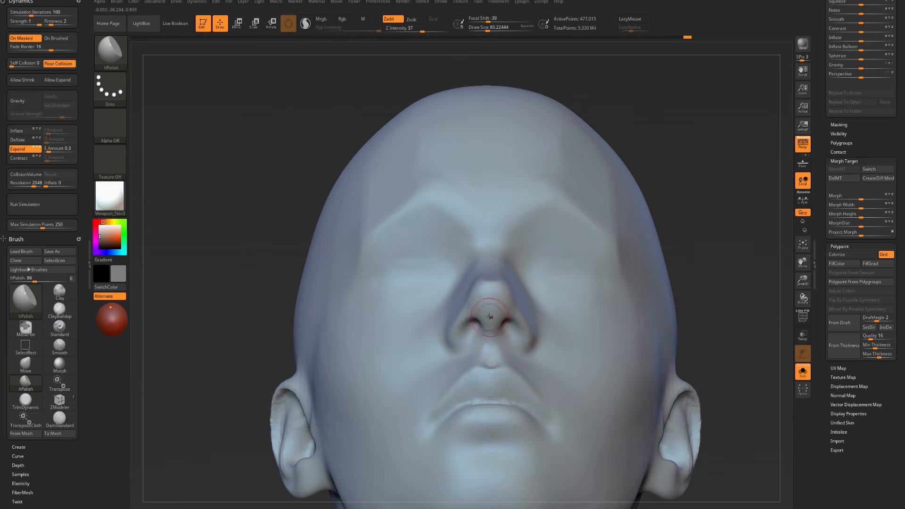
key(b)
key(c)
key(b)
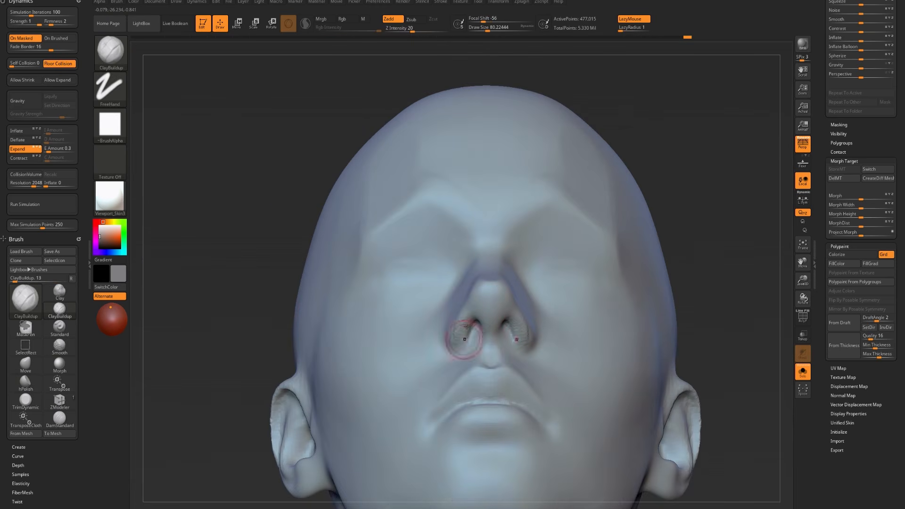
key(b)
key(h)
key(p)
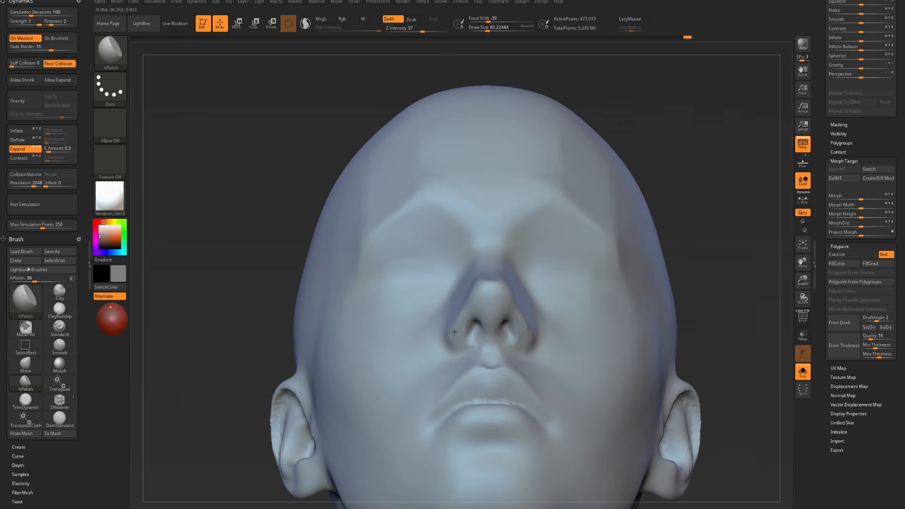
drag(244, 274, 284, 317)
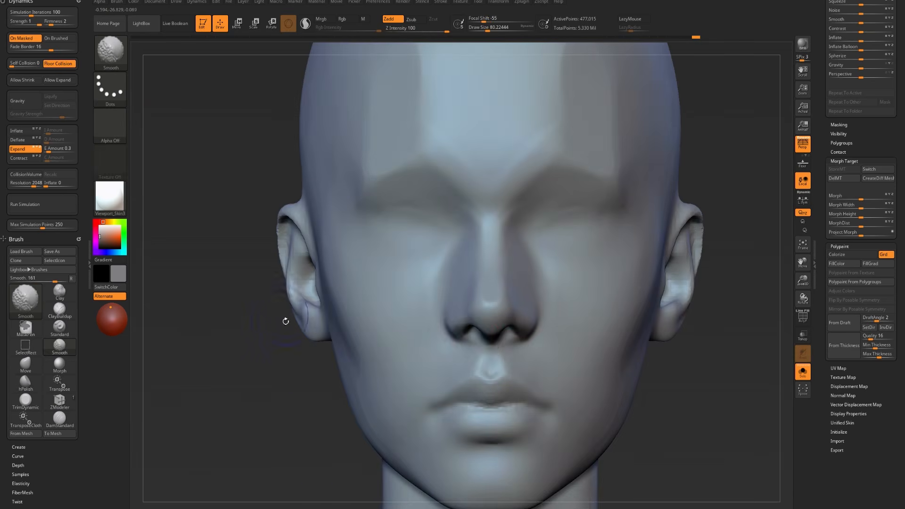
mouse_move(461, 336)
right_down()
mouse_move(360, 338)
mouse_move(477, 312)
right_up()
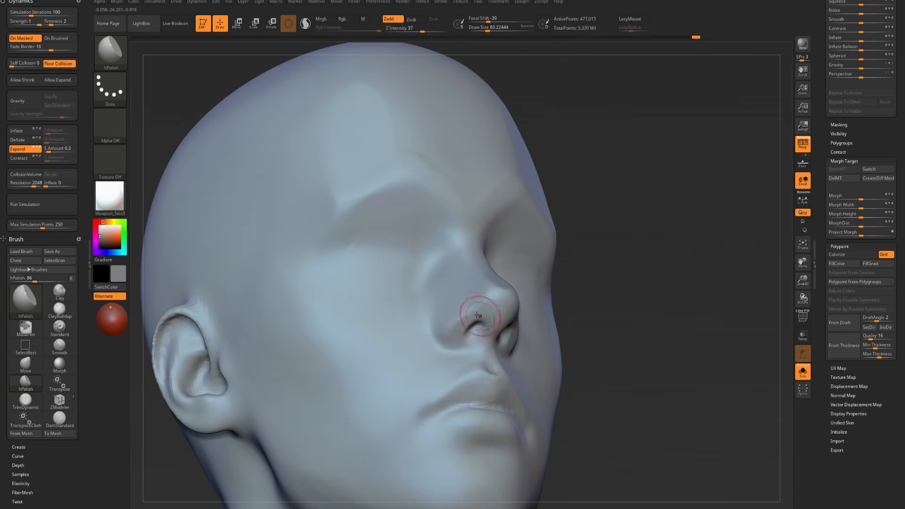
- Build up the nose tip with ClayBuildup at about 80 draw size, and polish its side planes with hPolish
shift+right_drag(637, 296, 479, 299)
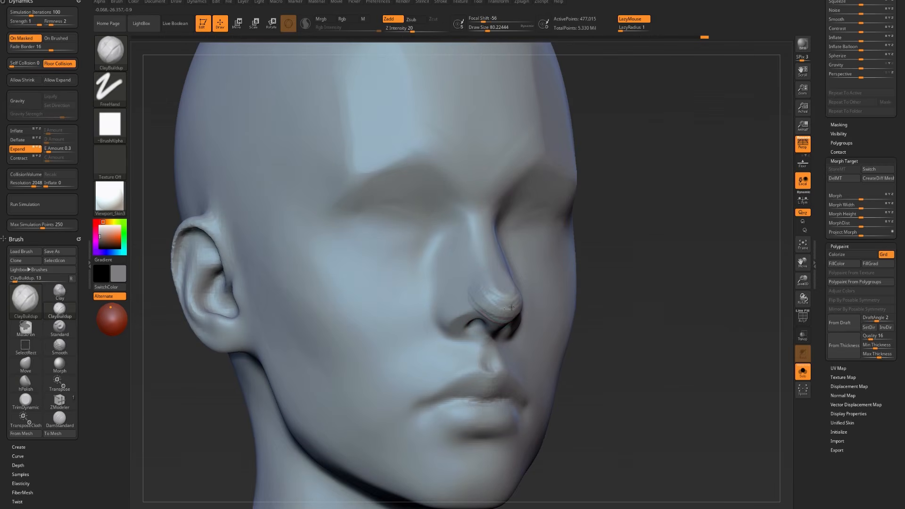
key(b)
key(h)
key(p)
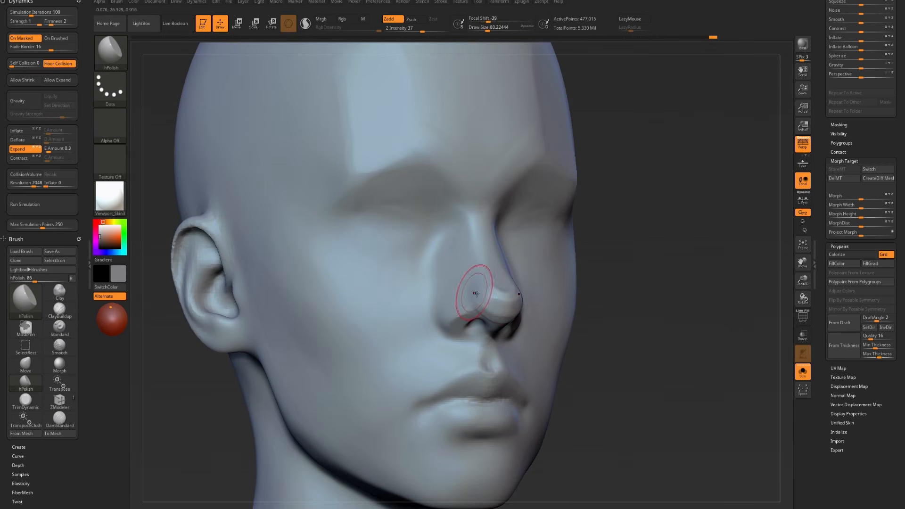
shift+right_drag(609, 289, 465, 293)
key(f)
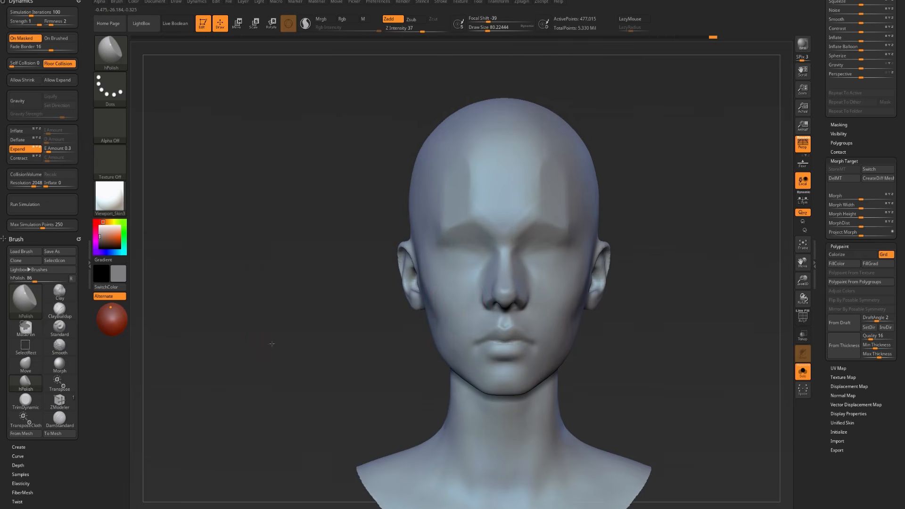
- Nudge the nostril wings inward from below with Move at about 140 draw size, undoing the first attempt
key(b)
key(m)
key(v)
mouse_move(377, 347)
ctrl+right_down()
mouse_move(313, 412)
mouse_move(428, 298)
ctrl+right_up()
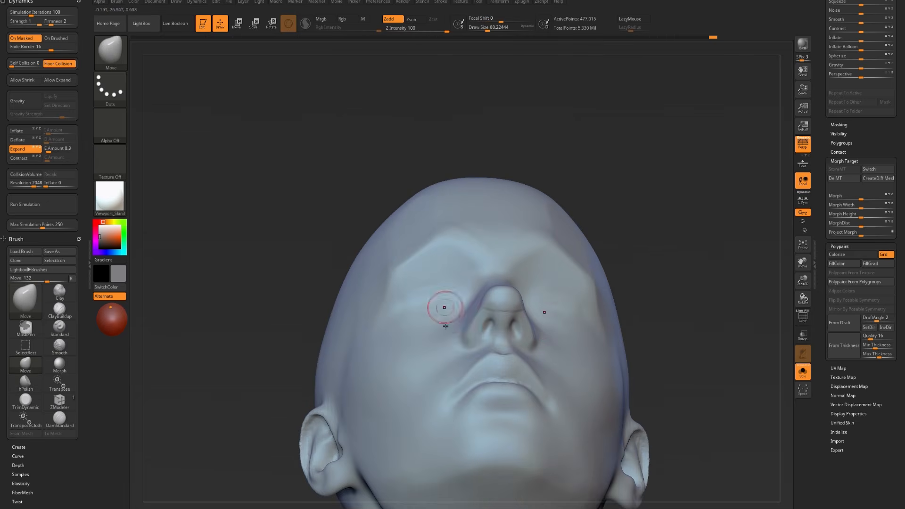
drag(459, 340, 474, 344)
key(ctrl+z)
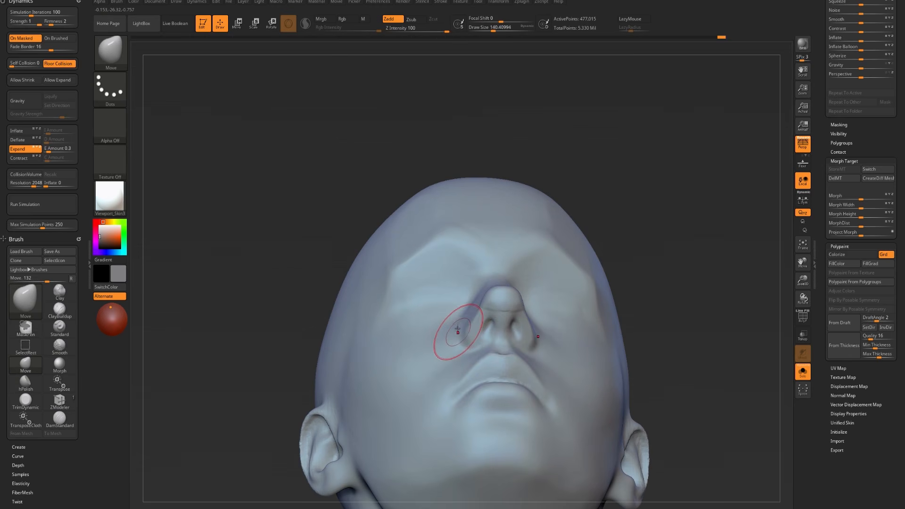
drag(459, 340, 463, 334)
mouse_move(285, 308)
mouse_down()
mouse_move(260, 327)
mouse_move(264, 358)
mouse_up()
shift+drag(473, 329, 475, 351)
key(f)
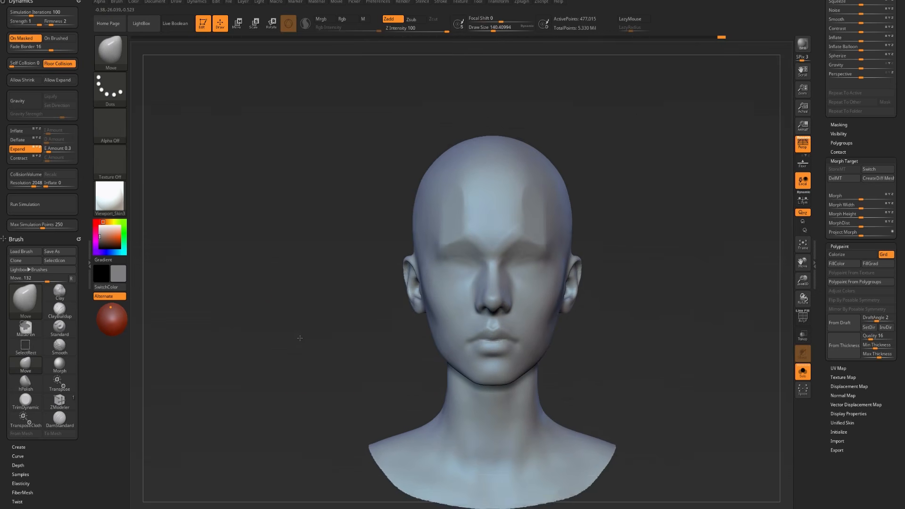
- Adjust the underside of the jaw in profile with Move at about 128 draw size, and refine it with hPolish at about 167
alt+drag(315, 328, 375, 341)
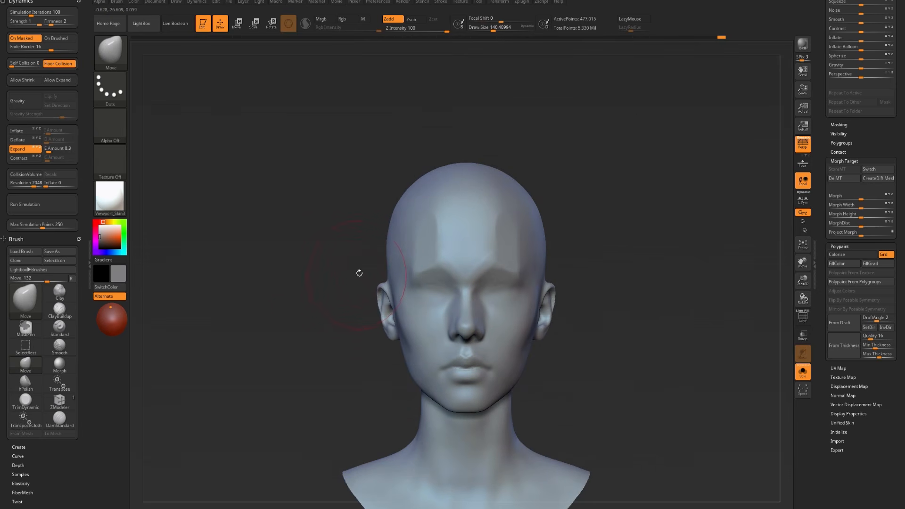
key(bracketleft)
shift+drag(529, 338, 628, 309)
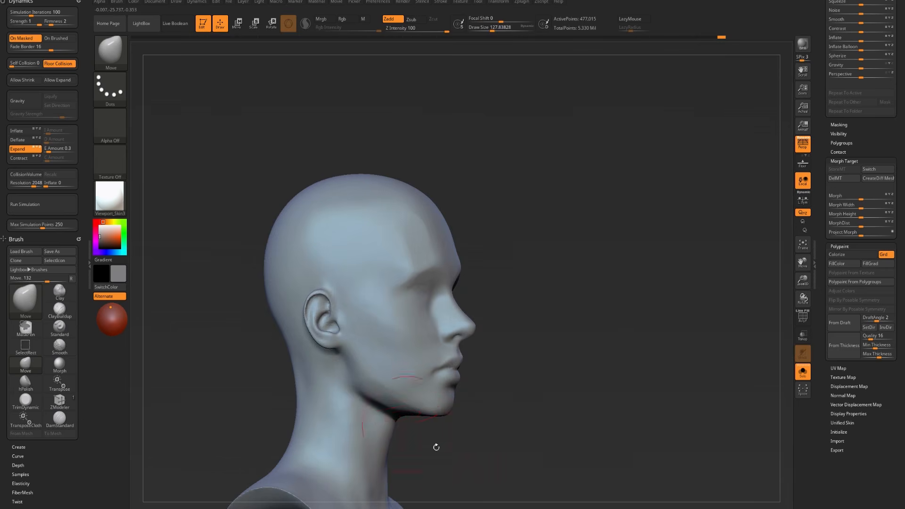
drag(434, 446, 388, 404)
key(b)
key(h)
key(p)
shift+drag(496, 406, 511, 302)
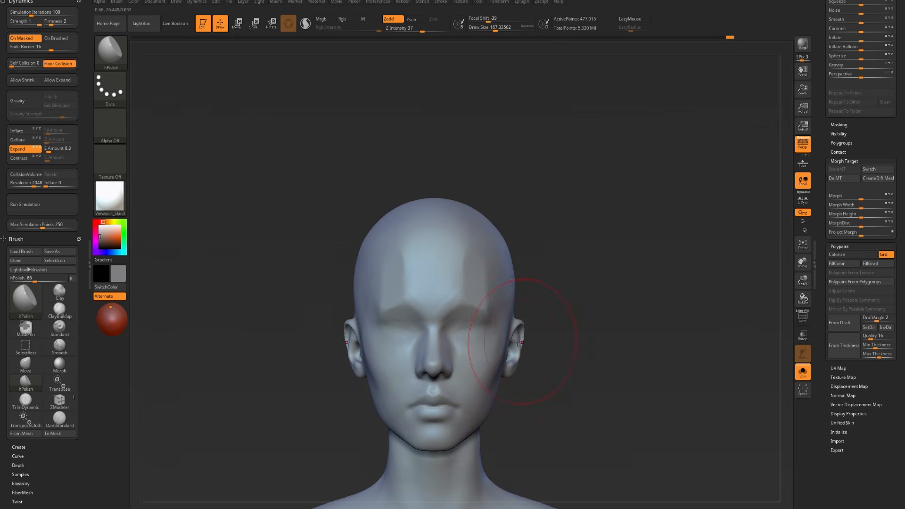
- Shape the side contour of the skull above the ears with Move, starting at about 197 draw size
key(b)
key(m)
key(v)
key(s)
drag(513, 291, 513, 289)
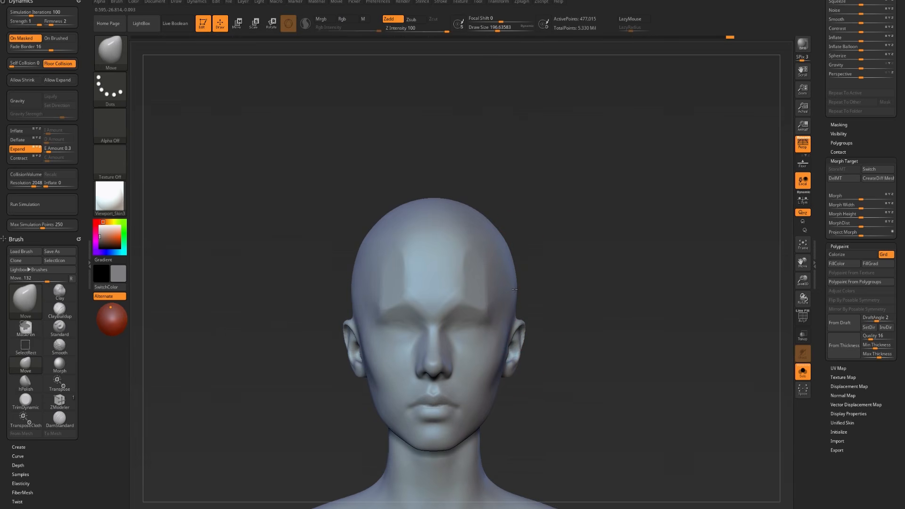
key(s)
drag(514, 291, 509, 291)
- Build up a band across the upper forehead with ClayBuildup at a draw size of about 97
drag(563, 262, 422, 293)
key(b)
key(c)
key(b)
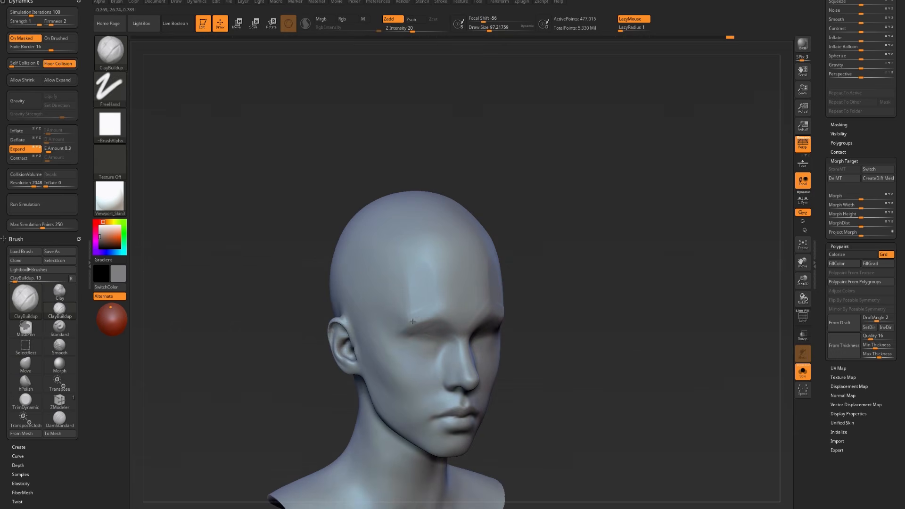
drag(405, 243, 472, 275)
- Flatten the forehead clay strokes and the temple plane with hPolish at a draw size of about 65
key(b)
key(h)
key(p)
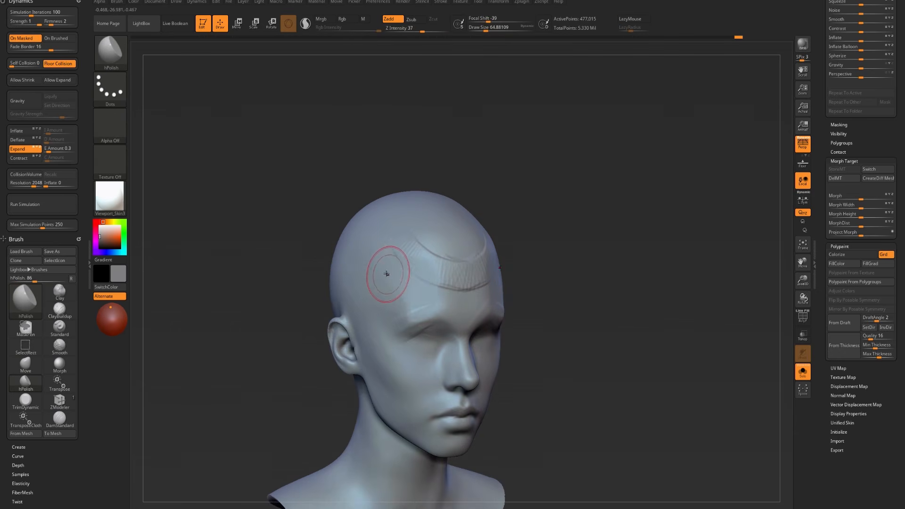
mouse_move(395, 285)
mouse_down()
mouse_move(376, 277)
mouse_move(453, 285)
mouse_up()
mouse_move(389, 253)
mouse_down()
mouse_move(438, 262)
mouse_move(384, 273)
mouse_up()
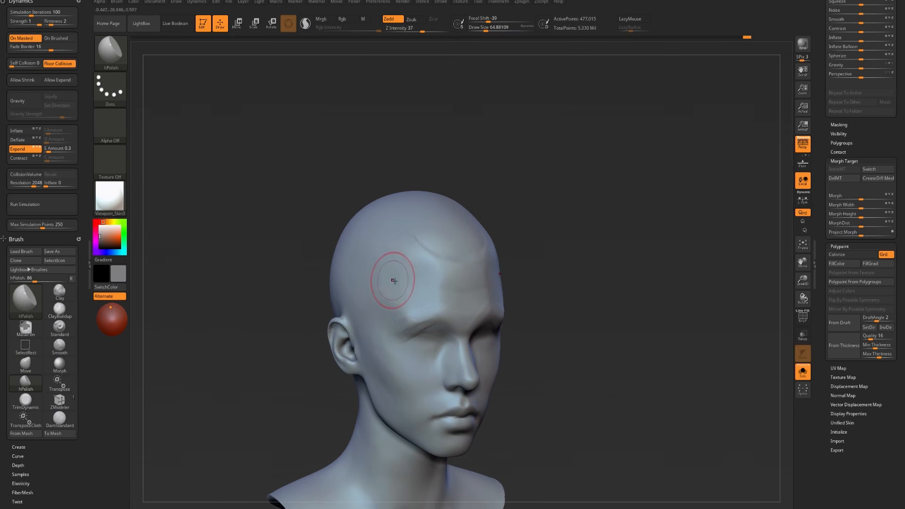
- Flatten the temple, brow and eye socket planes with hPolish, reducing the draw size to about 59
shift+right_drag(396, 287, 415, 268)
mouse_move(414, 269)
shift+mouse_down()
mouse_move(430, 285)
mouse_move(465, 275)
shift+mouse_up()
drag(354, 295, 401, 330)
key(s)
drag(451, 304, 436, 304)
key(s)
mouse_move(450, 301)
mouse_down()
mouse_move(429, 299)
mouse_move(449, 293)
mouse_up()
shift+right_drag(450, 290, 509, 283)
mouse_move(509, 282)
shift+mouse_down()
mouse_move(488, 293)
mouse_move(515, 328)
mouse_move(431, 327)
shift+mouse_up()
key(s)
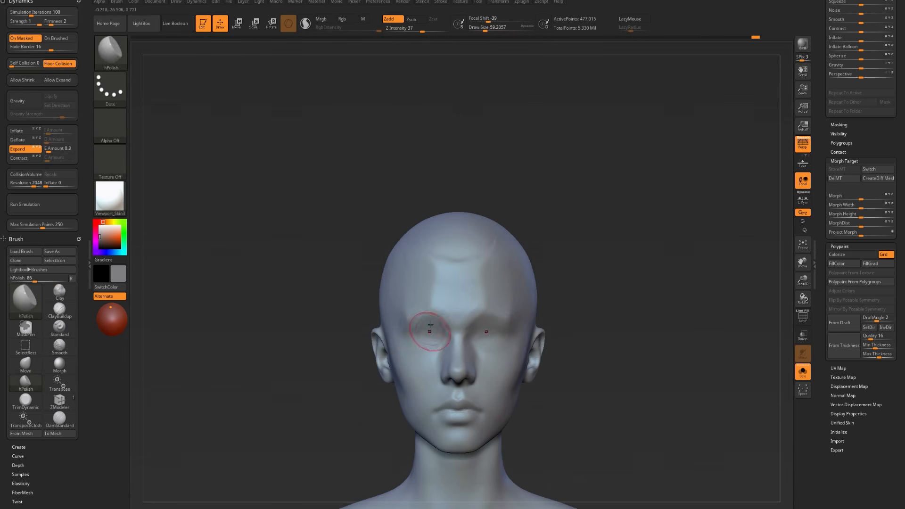
- Build up the inner brows above the nose with ClayBuildup at a draw size of about 59, and smooth the eye sockets
key(b)
key(m)
key(v)
key(b)
key(c)
key(b)
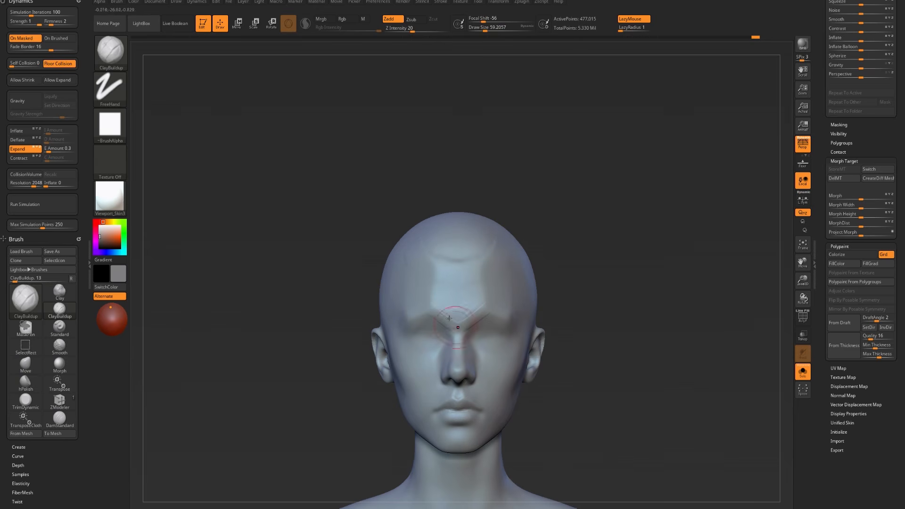
mouse_move(433, 302)
mouse_down()
mouse_move(443, 308)
mouse_move(426, 298)
mouse_move(471, 301)
mouse_move(428, 311)
mouse_up()
key(b)
key(s)
key(t)
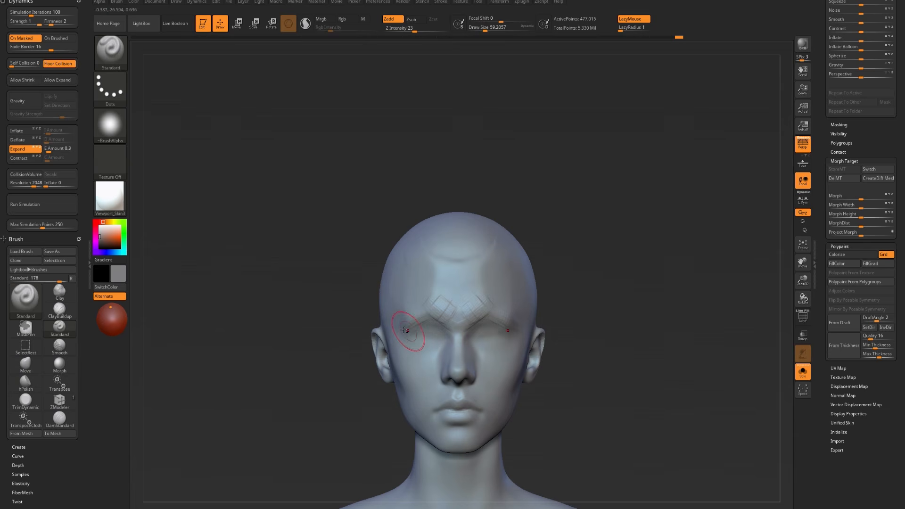
mouse_move(474, 330)
shift+mouse_down()
mouse_move(477, 288)
mouse_move(507, 321)
shift+mouse_up()
- Shape the outer cheekbone contour from above with Move at a draw size of about 154
key(f)
key(b)
key(h)
key(p)
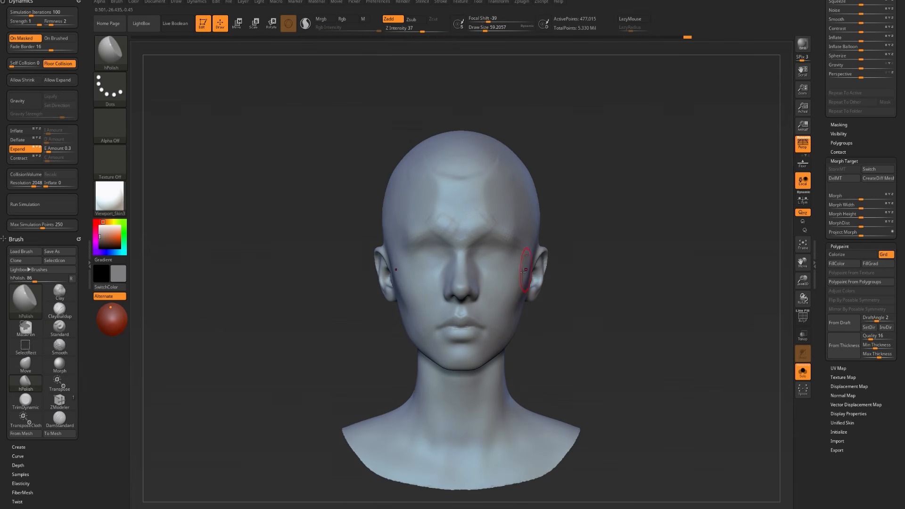
mouse_move(369, 335)
mouse_down()
mouse_move(604, 328)
mouse_move(549, 309)
mouse_up()
key(s)
key(b)
key(m)
key(v)
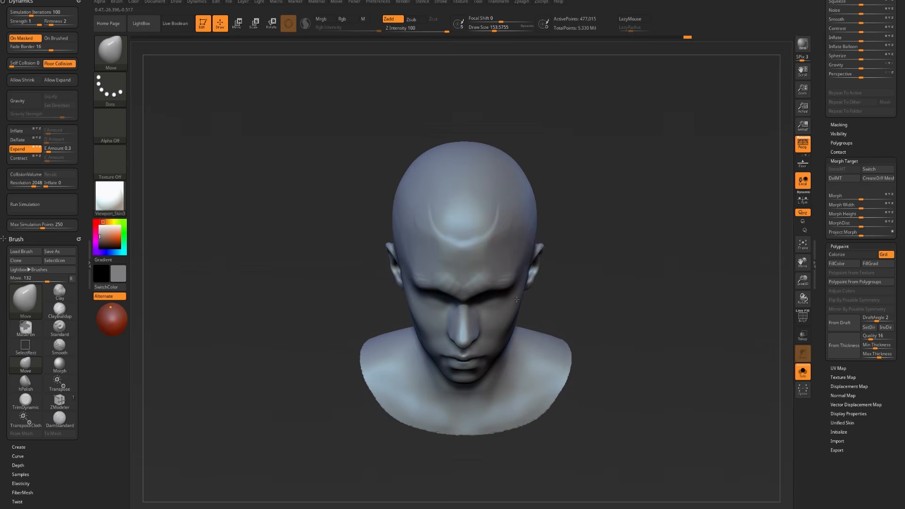
- Adjust the cheek and eye socket area seen from below with Move at a draw size of about 65
mouse_move(584, 304)
mouse_down()
mouse_move(581, 204)
mouse_move(533, 249)
mouse_up()
key(bracketleft)
key(bracketleft)
key(bracketleft)
key(bracketleft)
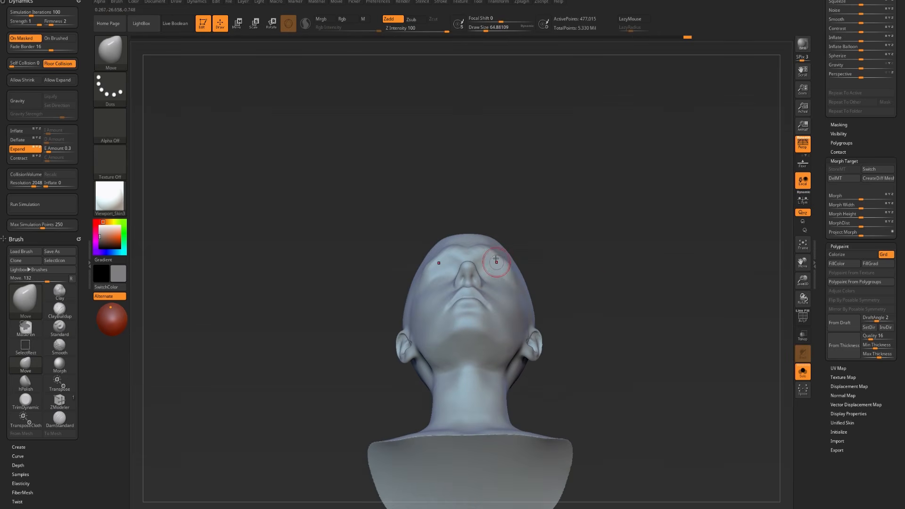
mouse_move(499, 256)
mouse_down()
mouse_move(586, 313)
mouse_move(545, 175)
mouse_move(623, 198)
mouse_move(556, 208)
mouse_up()
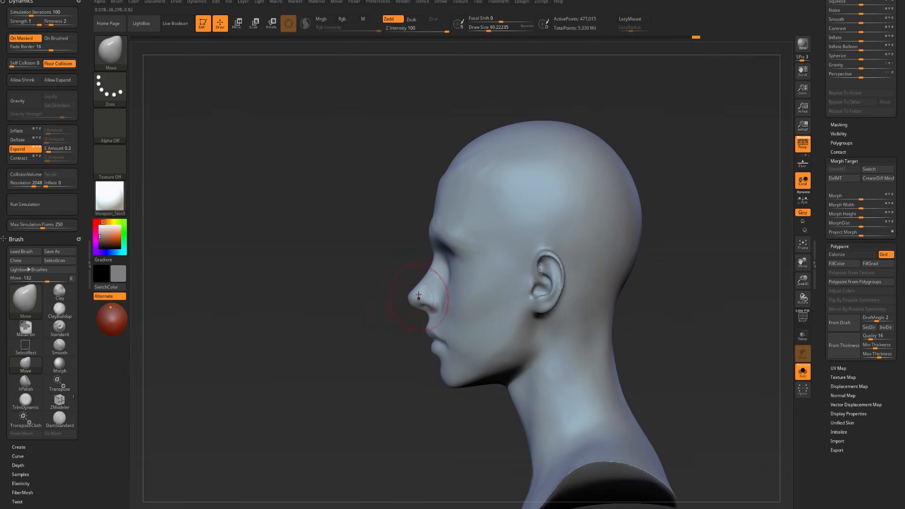
- Refine the nose contour in profile with Move at a draw size of about 104
alt+drag(366, 295, 392, 337)
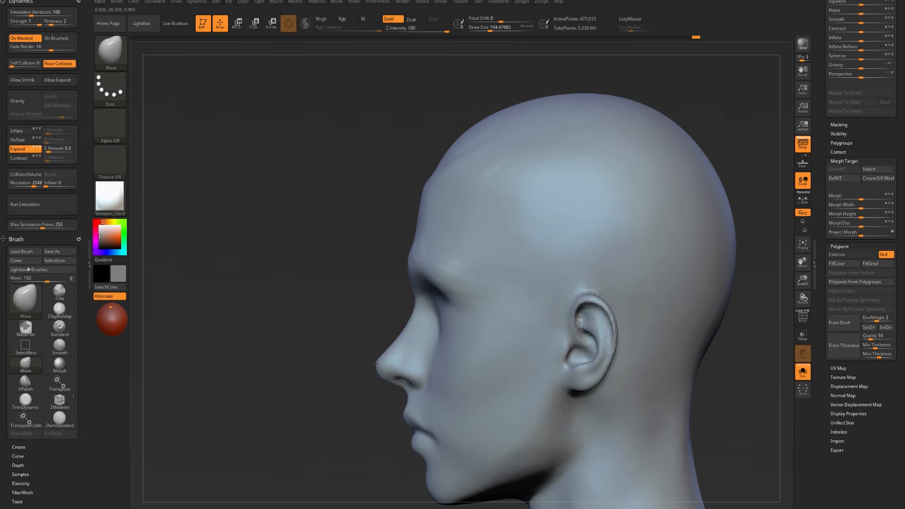
alt+drag(339, 365, 284, 358)
drag(284, 358, 332, 355)
key(s)
drag(427, 338, 424, 339)
- Polish the planes beside the nose and on the inner cheeks with hPolish at a draw size of about 46
key(b)
key(h)
key(p)
key(s)
key(s)
drag(404, 350, 399, 350)
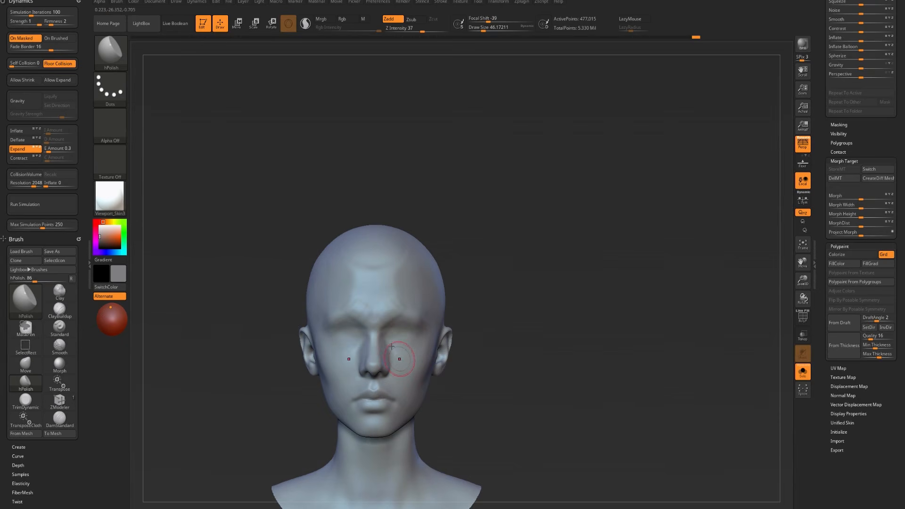
drag(517, 307, 489, 307)
shift+drag(428, 315, 417, 314)
mouse_move(273, 395)
mouse_down()
mouse_move(281, 381)
mouse_move(261, 333)
mouse_up()
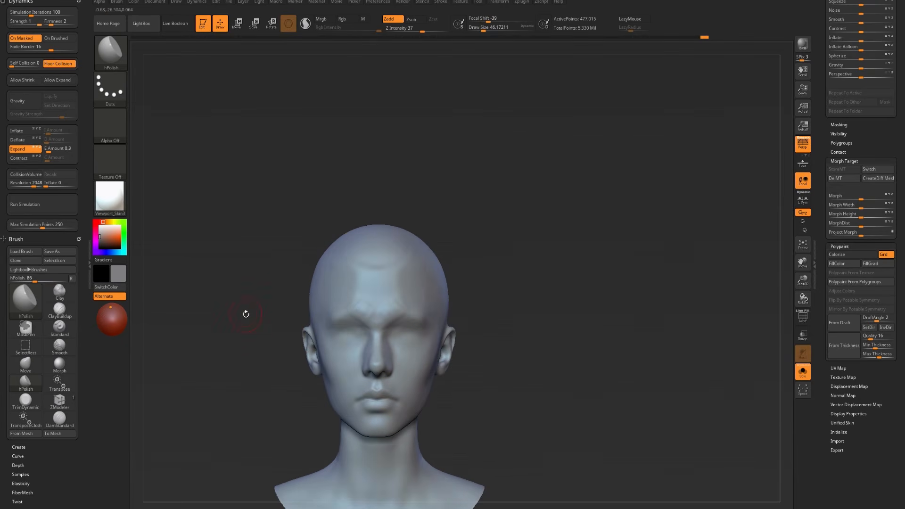
- Duplicate the head subtool and return the face-260405 copy to step 3 of its undo history
key(ctrl+shift+d)
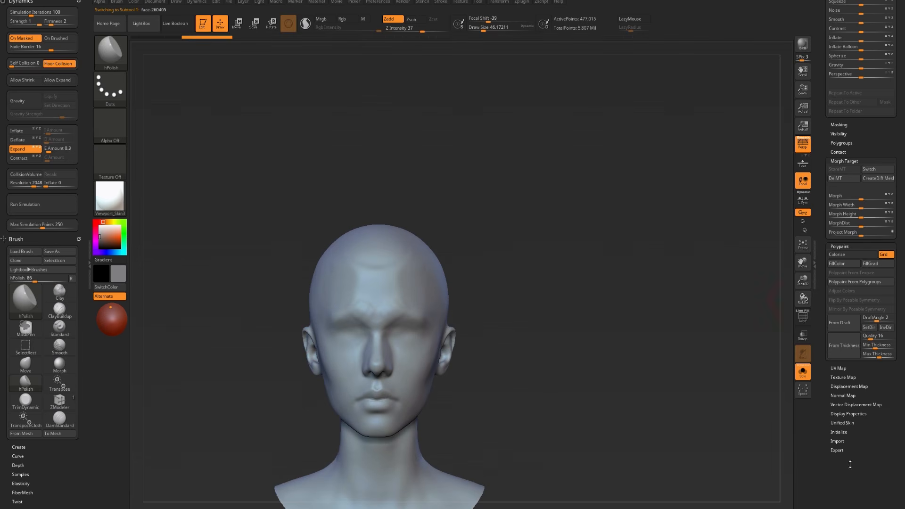
click(134, 37)
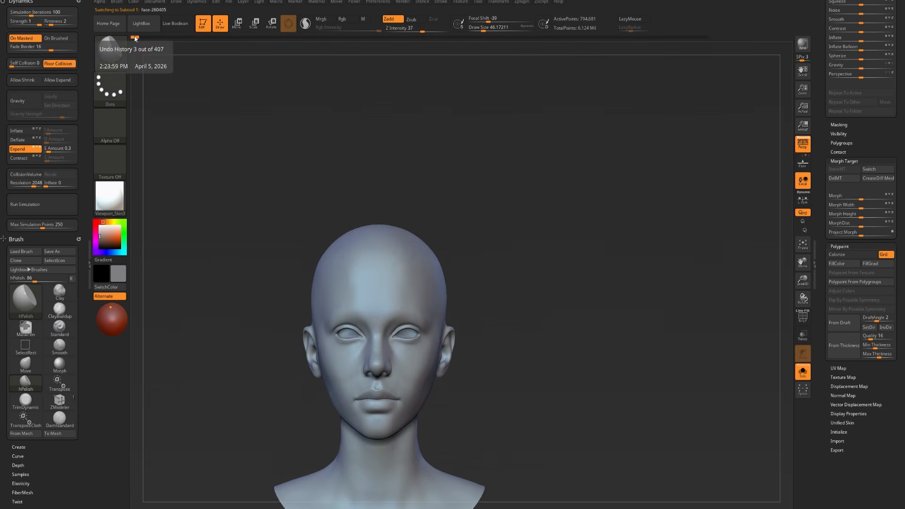
alt+drag(490, 197, 553, 133)
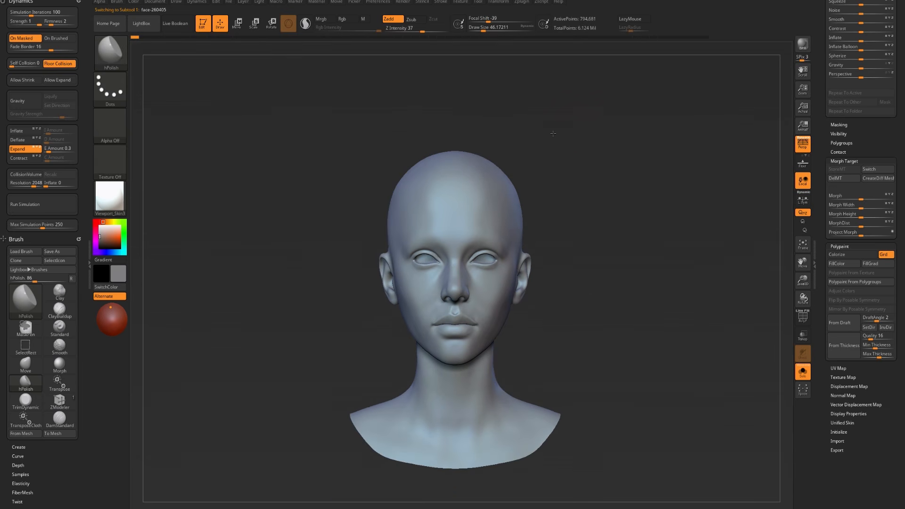
- Compare the face-260405 and face-260406 subtools by alternating between them in front and three-quarter views
key(Down)
key(Up)
key(Down)
key(Up)
key(Down)
drag(555, 135, 566, 134)
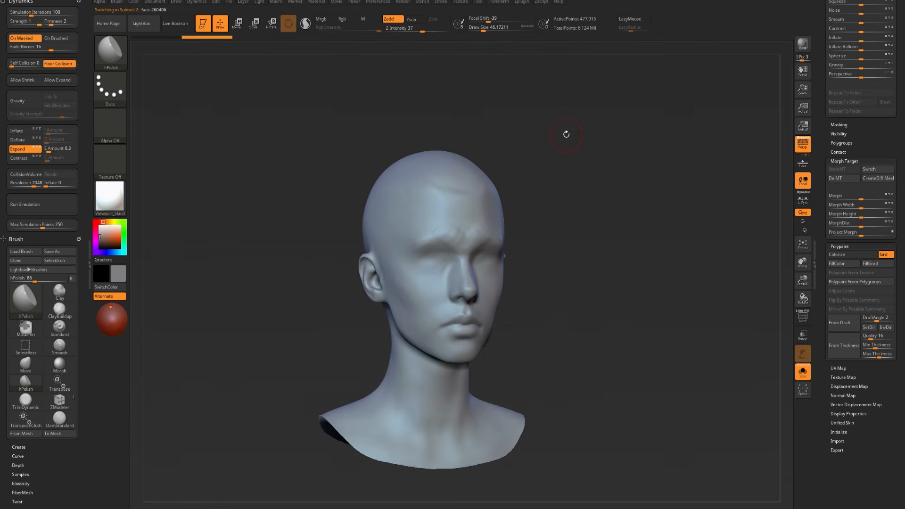
key(Up)
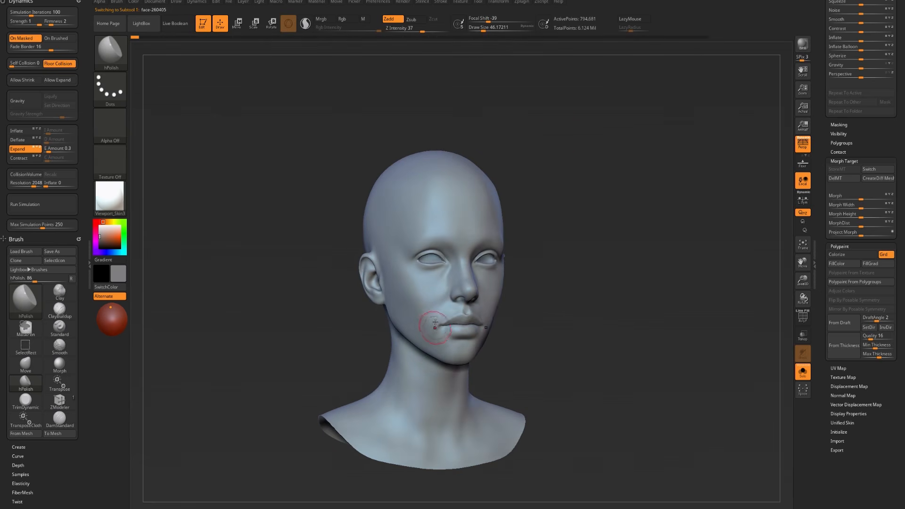
drag(342, 329, 363, 327)
key(Down)
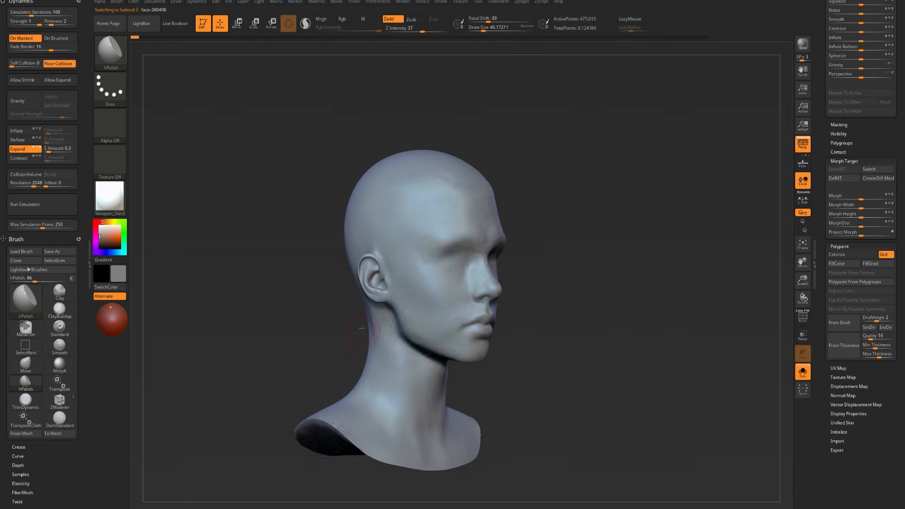
key(Up)
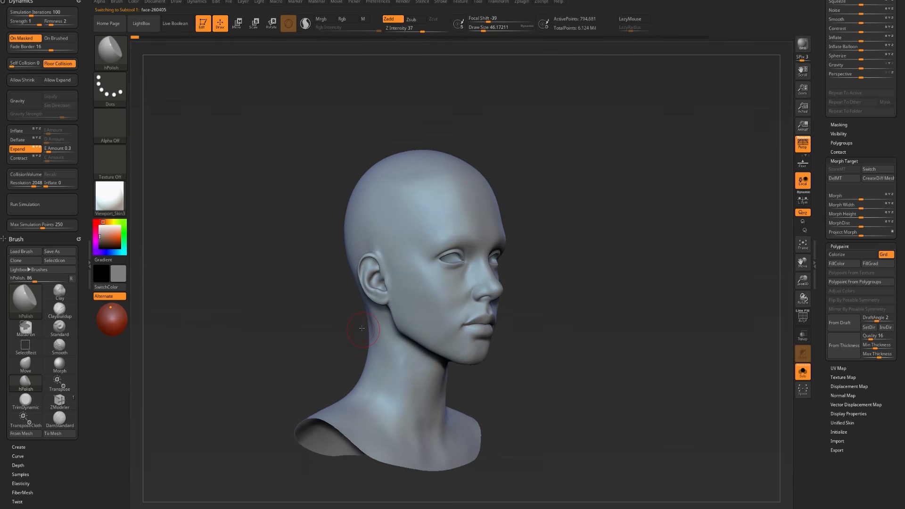
key(Down)
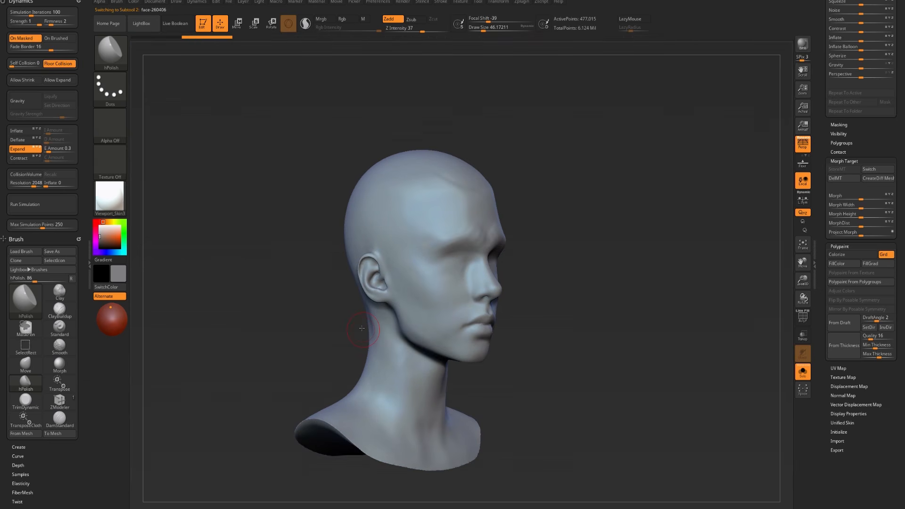
key(Up)
key(Down)
key(Up)
key(Down)
key(Up)
key(Down)
key(Up)
key(Down)
key(Up)
key(Down)
key(Up)
key(Down)
key(Up)
key(Down)
key(Up)
key(Down)
key(Up)
key(Down)
key(Up)
key(Down)
key(Up)
key(Down)
key(Up)
key(Down)
key(Up)
key(Down)
key(Up)
key(Down)
key(Up)
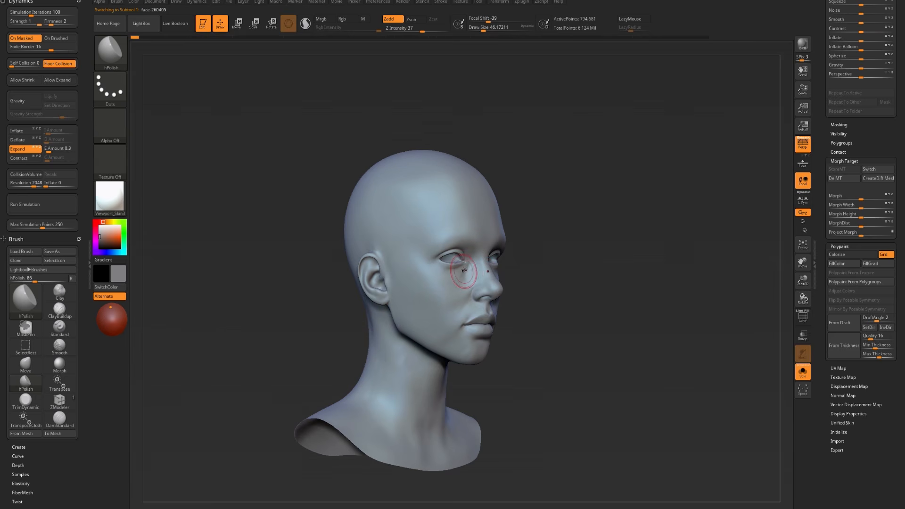
key(Down)
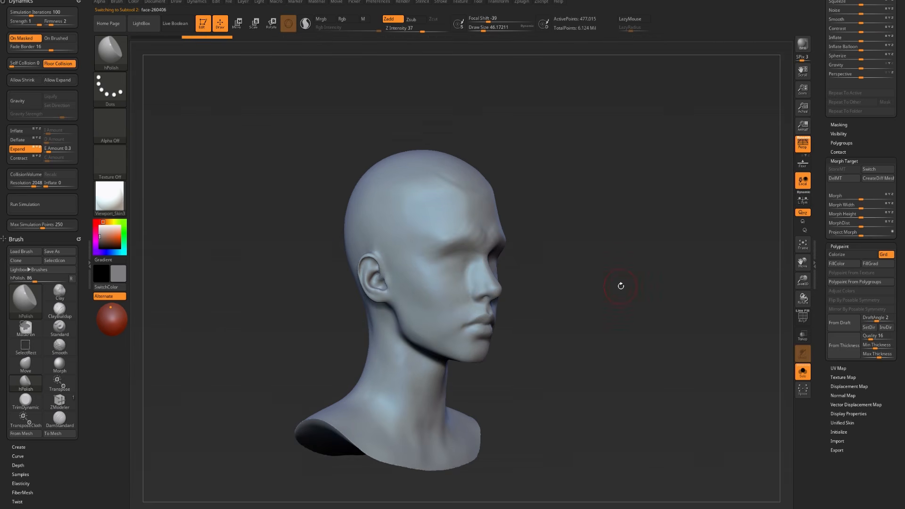
- Leave Solo mode and hide the face-260405 and cape7_2 subtools, keeping the planar face with the hair
mouse_move(620, 286)
shift+mouse_down()
mouse_move(597, 286)
mouse_move(606, 306)
mouse_move(591, 289)
mouse_move(600, 259)
mouse_move(612, 265)
mouse_move(608, 285)
shift+mouse_up()
key(shift+s)
drag(852, 155, 866, 330)
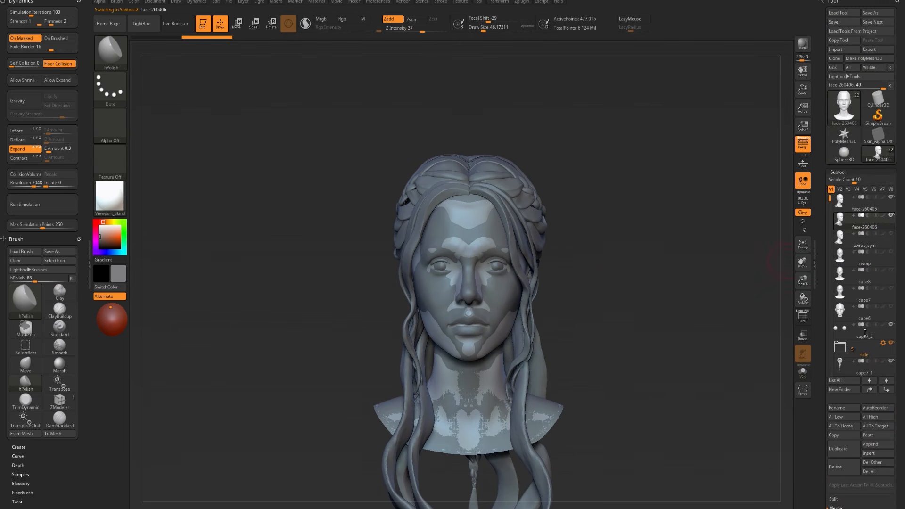
click(890, 198)
click(889, 325)
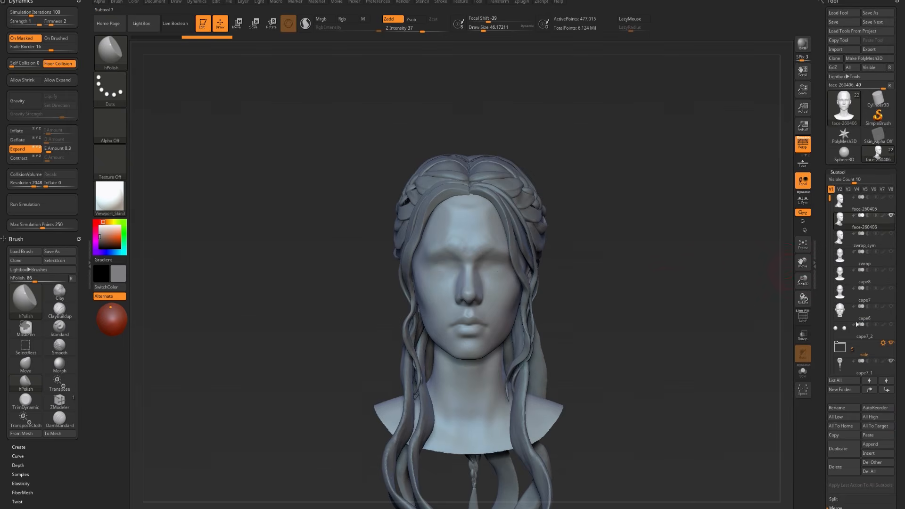
- Select the cape7_1 braided hair subtool at the back of the head and isolate it
mouse_move(665, 284)
alt+mouse_down()
mouse_move(662, 297)
mouse_move(674, 298)
alt+mouse_up()
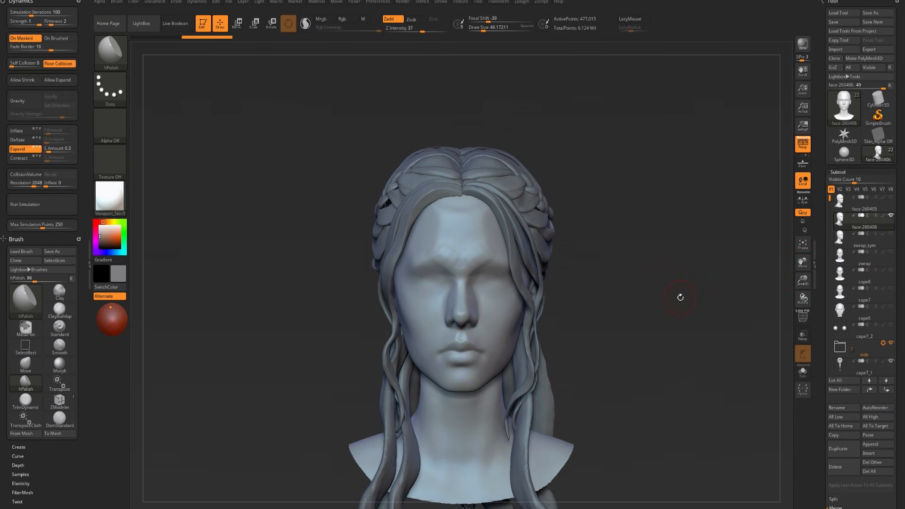
drag(281, 269, 338, 275)
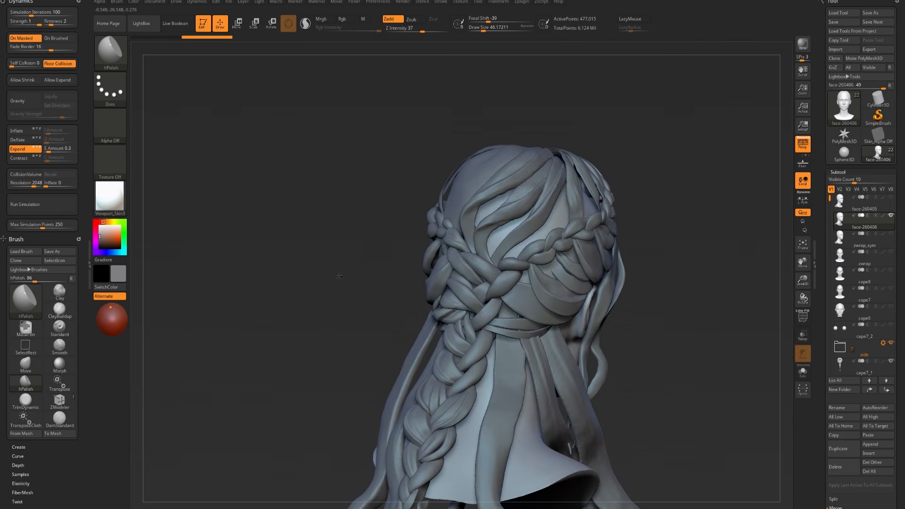
alt+click(455, 349)
click(311, 365)
mouse_move(312, 365)
alt+mouse_down()
mouse_move(323, 216)
mouse_move(387, 281)
alt+mouse_up()
- Switch to the reference board and compare the central back braid with the red-haired braid photo
right_drag(904, 352, 637, 264)
scroll(637, 266, down, 1)
scroll(678, 384, up, 5)
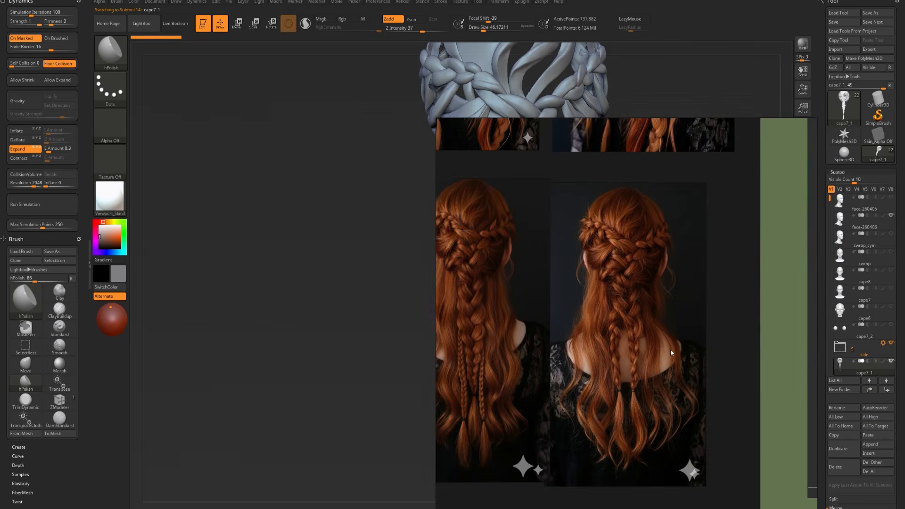
scroll(670, 349, up, 1)
middle_drag(624, 302, 579, 296)
scroll(579, 297, up, 4)
right_drag(659, 312, 802, 296)
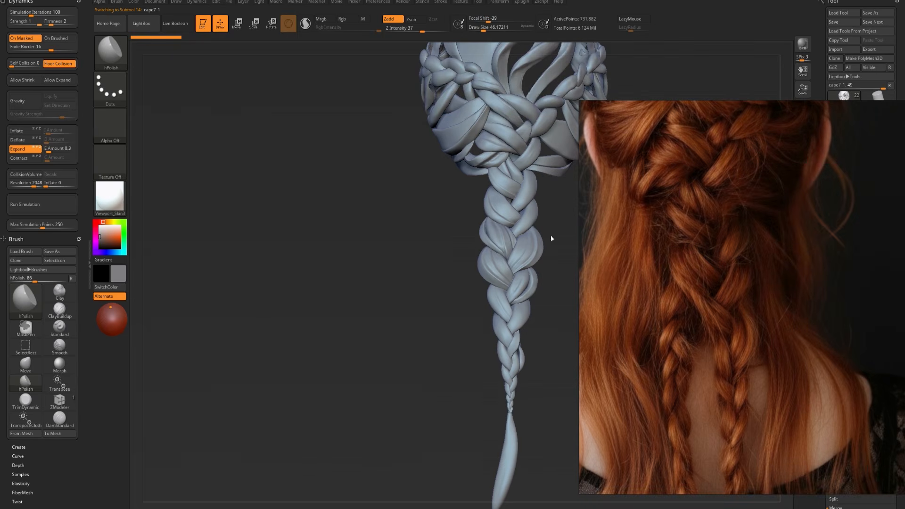
mouse_move(431, 214)
alt+mouse_down()
mouse_move(412, 245)
mouse_move(432, 269)
alt+mouse_up()
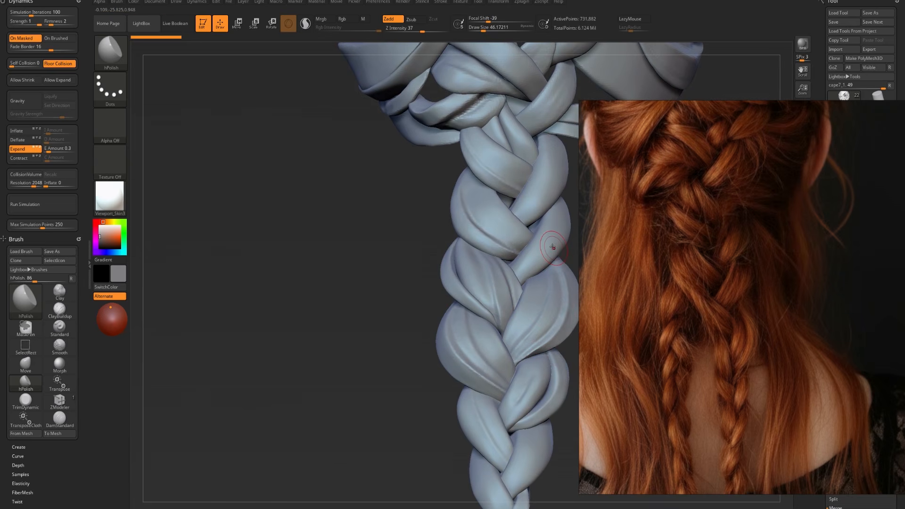
alt+drag(309, 257, 301, 279)
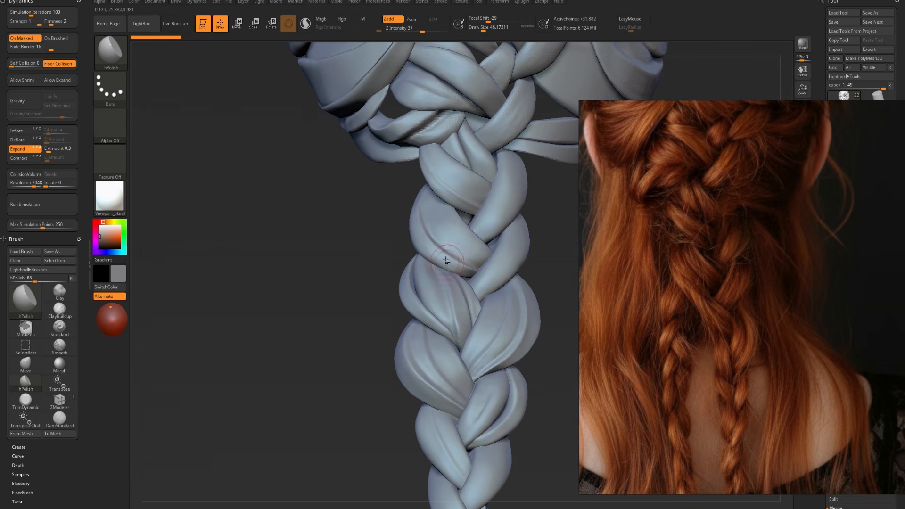
mouse_move(389, 247)
alt+mouse_down()
mouse_move(365, 379)
mouse_move(347, 332)
mouse_move(284, 326)
mouse_move(283, 278)
alt+mouse_up()
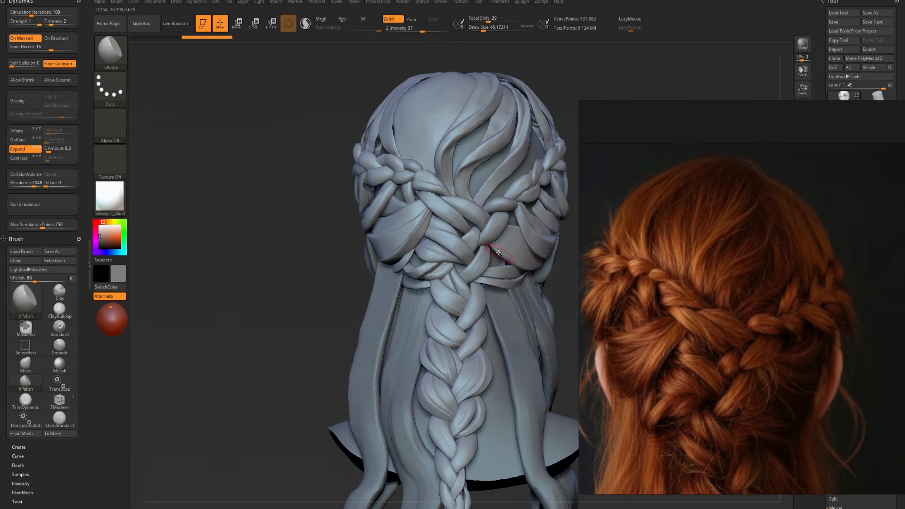
- Examine how the side braid joins the central braid against the reference photo, and display the hair's polygroups with PolyFrame
drag(321, 272, 768, 296)
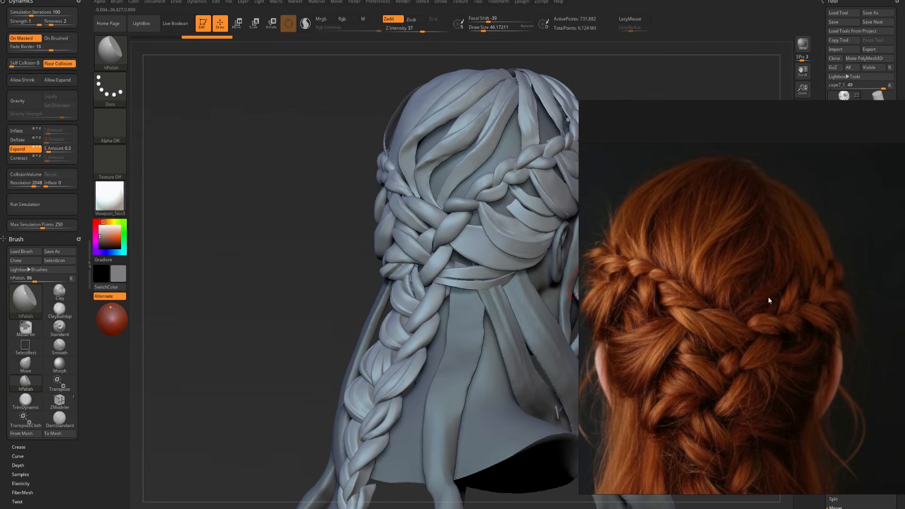
scroll(783, 336, up, 2)
mouse_move(319, 250)
mouse_down()
mouse_move(274, 250)
mouse_move(252, 272)
mouse_move(240, 259)
mouse_move(292, 268)
mouse_up()
mouse_move(462, 234)
mouse_down()
mouse_move(452, 221)
mouse_move(480, 231)
mouse_up()
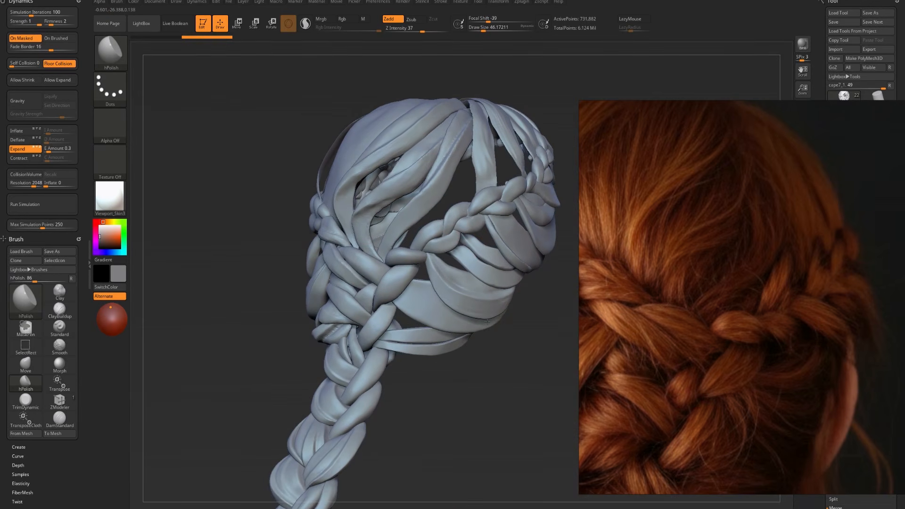
drag(529, 334, 485, 347)
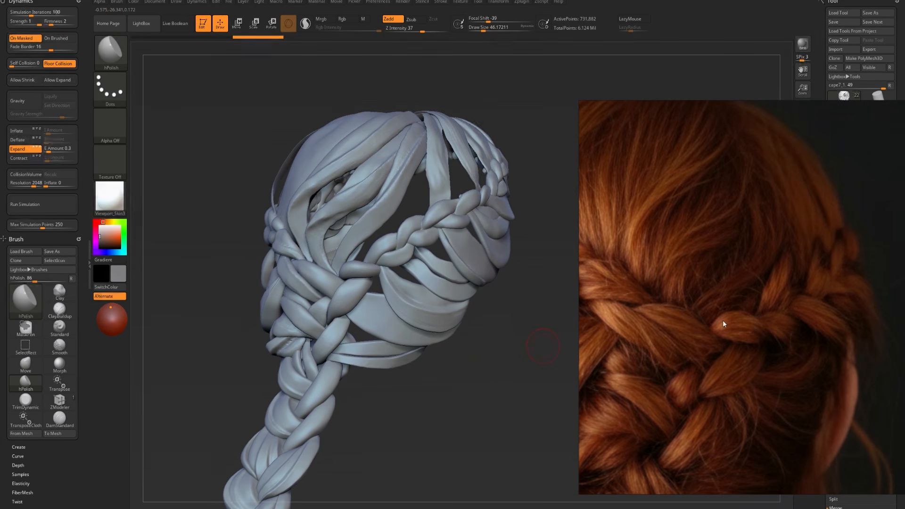
drag(541, 333, 549, 345)
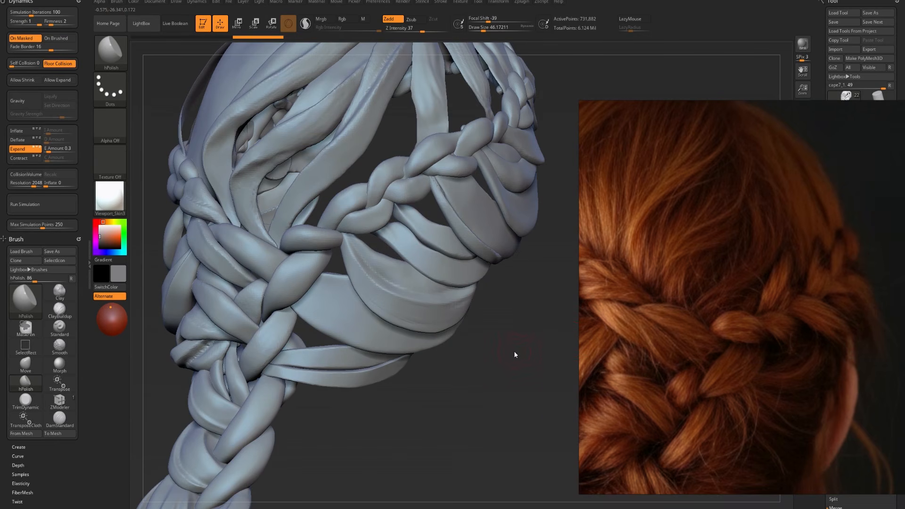
drag(514, 356, 517, 377)
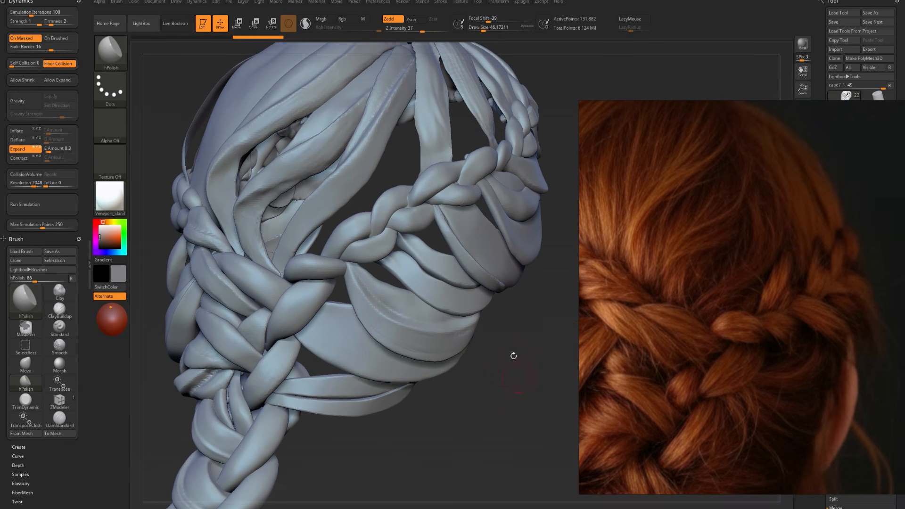
key(shift+f)
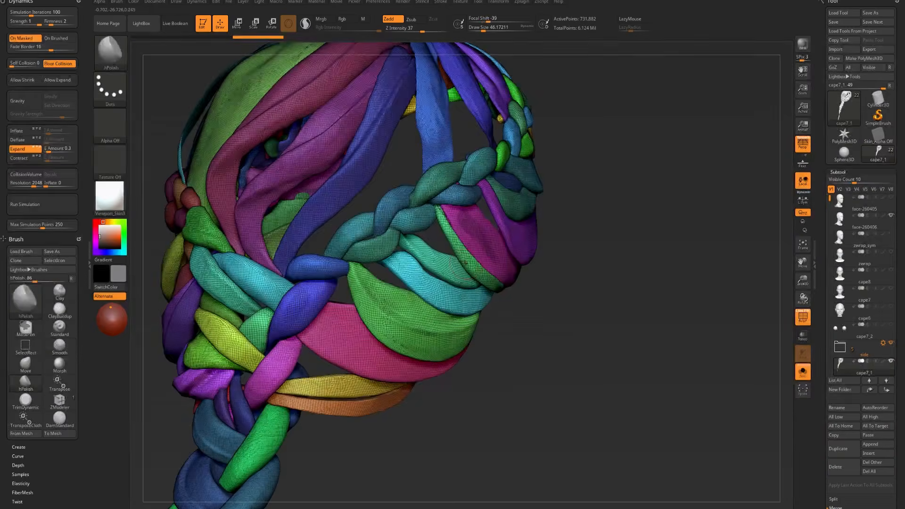
- Hide the polygroups of the interwoven strands that form the side braid, leaving the surrounding hair locks shown
ctrl+shift+click(420, 224)
ctrl+click(561, 348)
ctrl+shift+click(568, 351)
mouse_move(569, 351)
alt+mouse_down()
mouse_move(576, 369)
mouse_move(585, 328)
alt+mouse_up()
key(ctrl+shift)
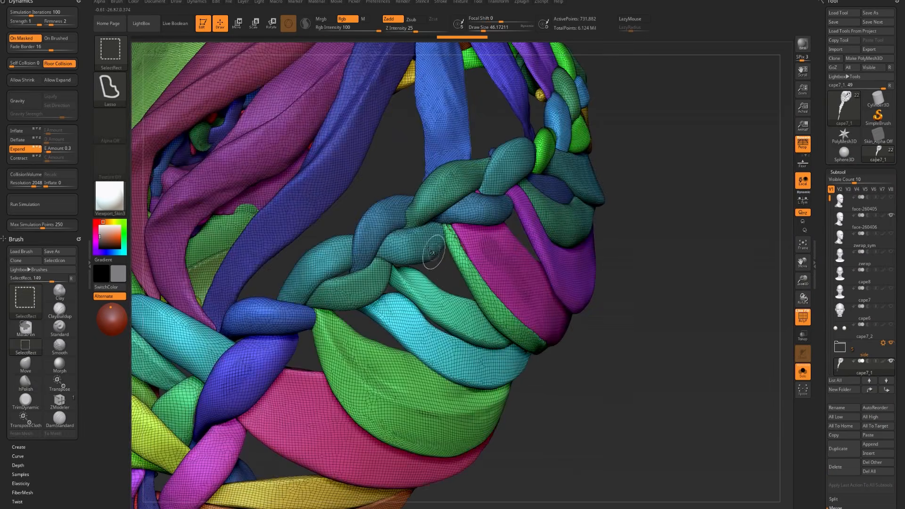
ctrl+shift+click(422, 242)
ctrl+shift+click(411, 216)
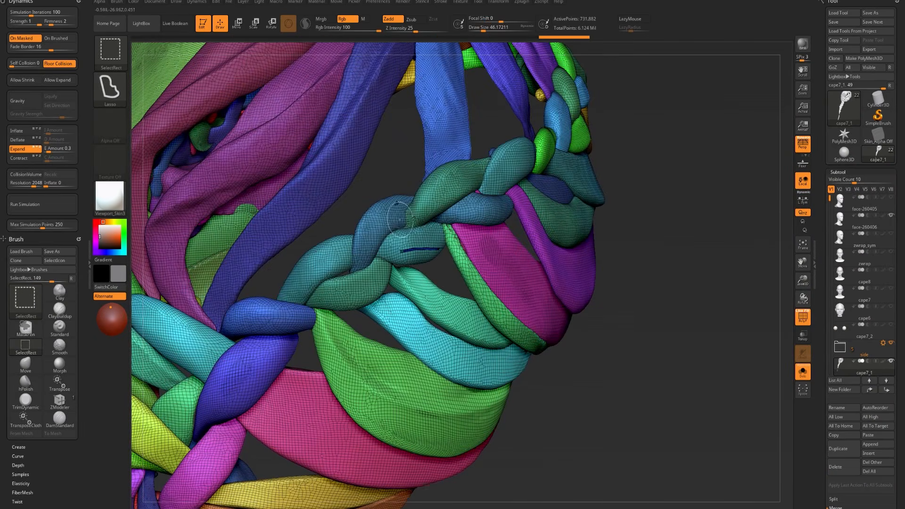
ctrl+alt+shift+click(399, 221)
ctrl+alt+shift+click(414, 214)
ctrl+alt+shift+click(380, 214)
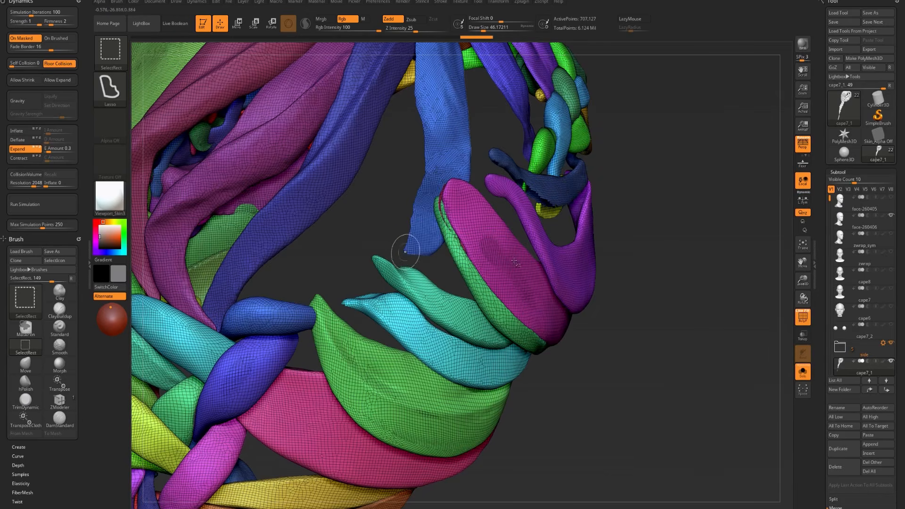
- Split the hidden side-braid strands from cape7_1 into a separate subtool
ctrl+shift+click(696, 343)
key(ctrl+shift+d)
click(487, 504)
key(Up)
ctrl+shift+click(517, 469)
ctrl+shift+click(542, 442)
ctrl+shift+click(571, 467)
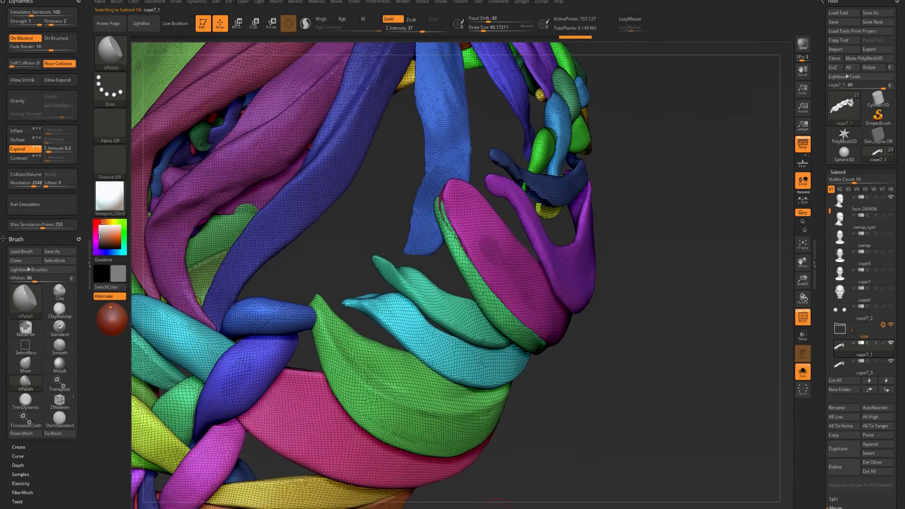
click(483, 508)
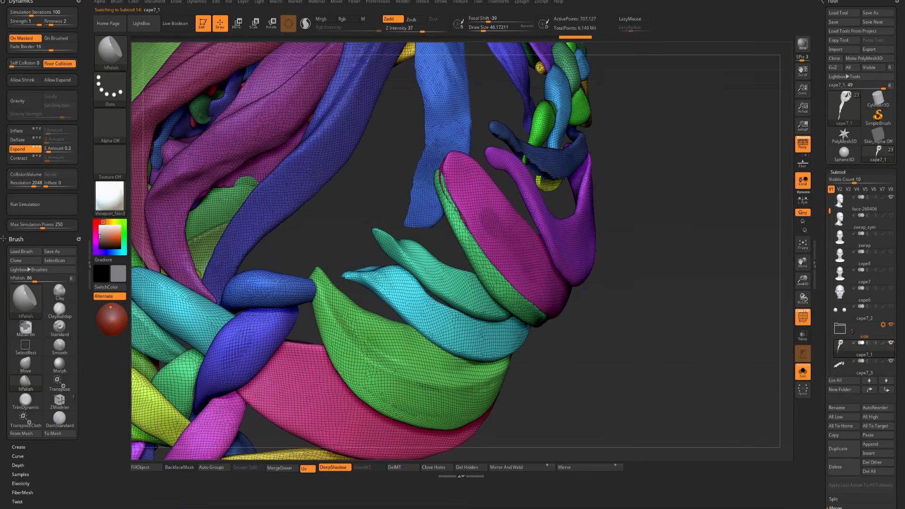
click(470, 475)
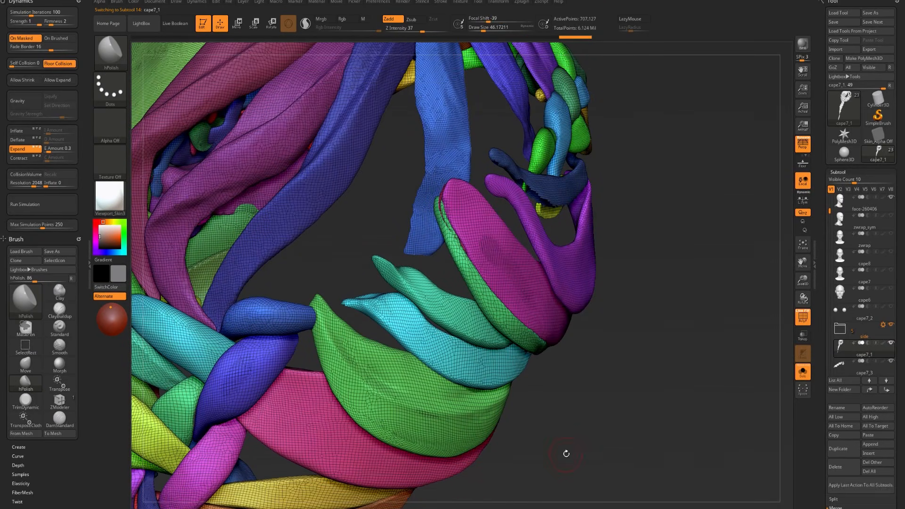
- Select the separated side-braid subtool, isolate it in Solo mode and turn off PolyFrame
ctrl+right_drag(568, 451, 559, 435)
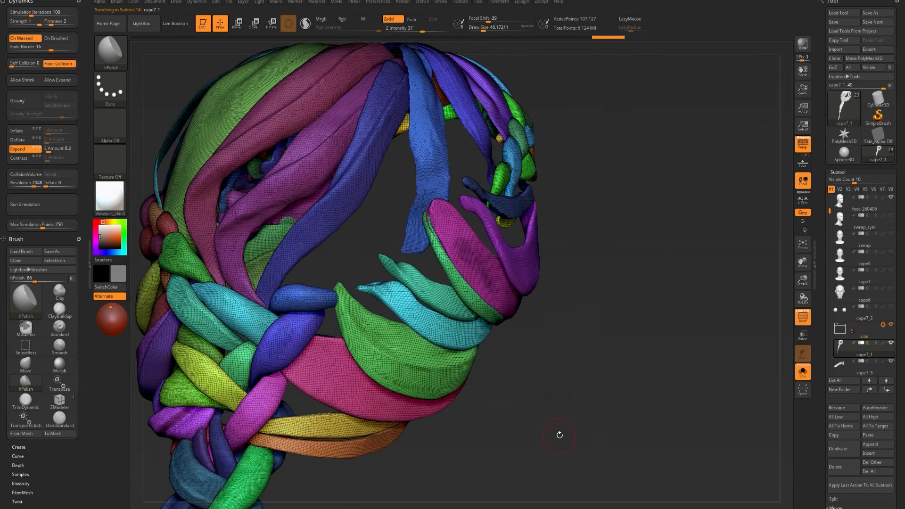
key(shift+f)
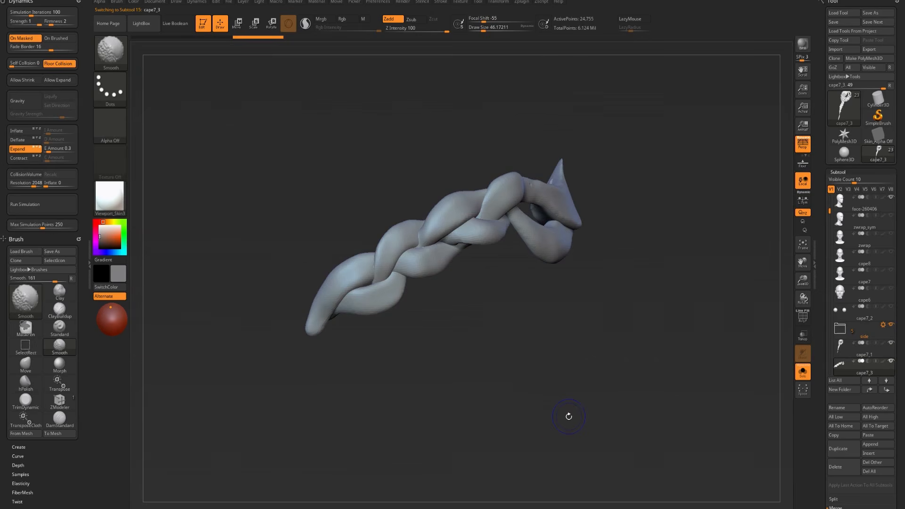
ctrl+right_drag(568, 416, 602, 401)
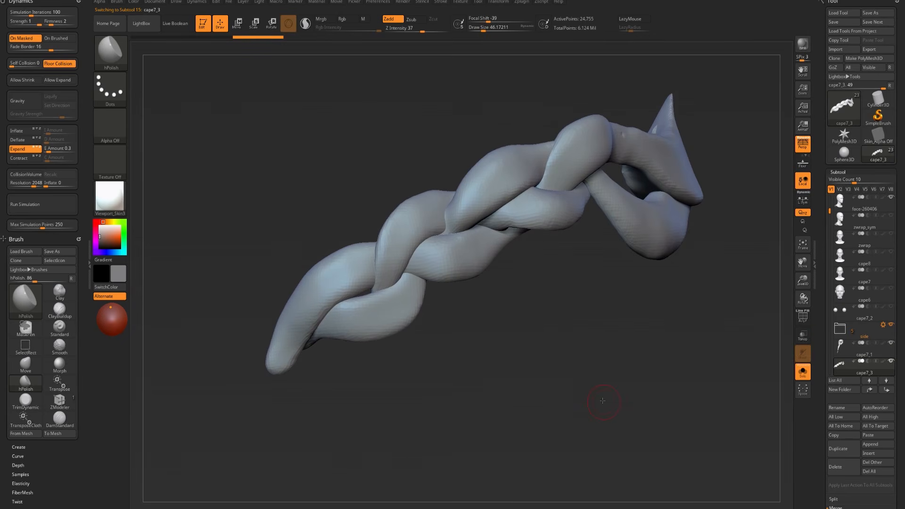
key(shift+f)
key(shift+f)
- Isolate one continuous strand of the side braid and split the other strands into another subtool
key(ctrl+shift)
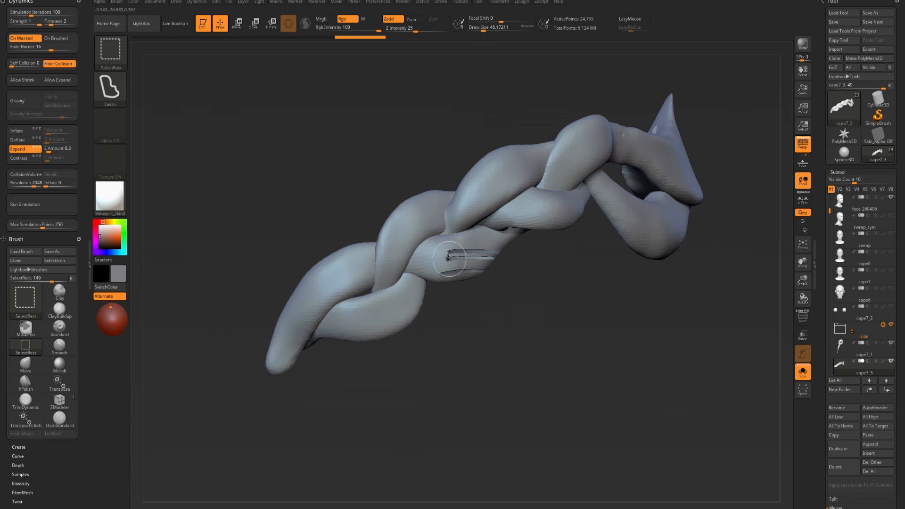
ctrl+shift+click(433, 257)
ctrl+shift+click(488, 316)
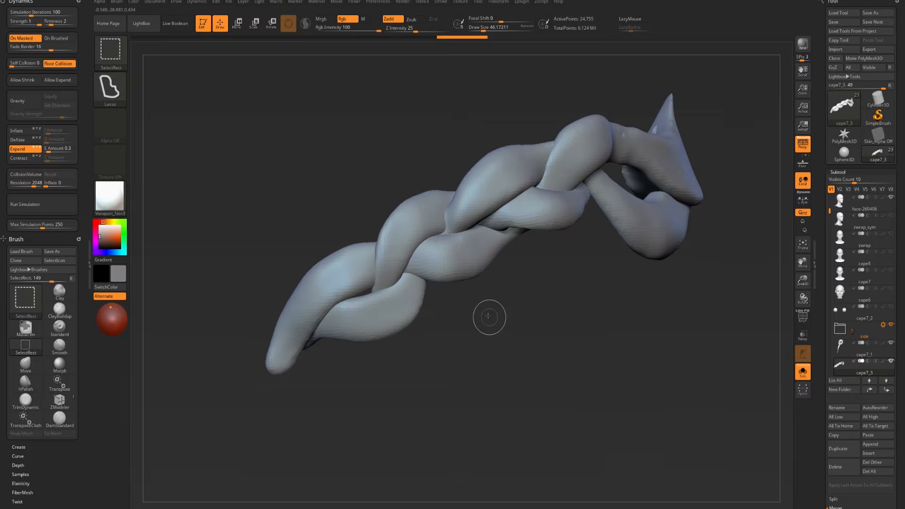
ctrl+shift+click(474, 263)
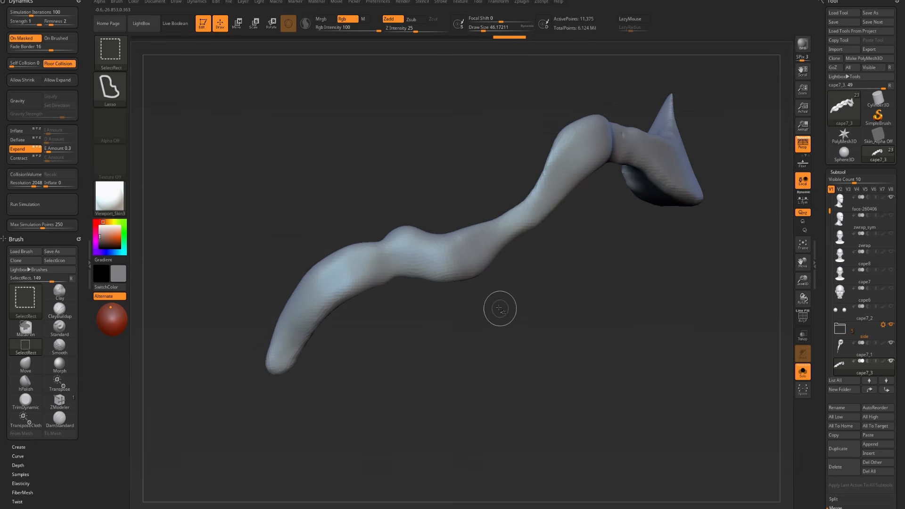
key(ctrl+shift+d)
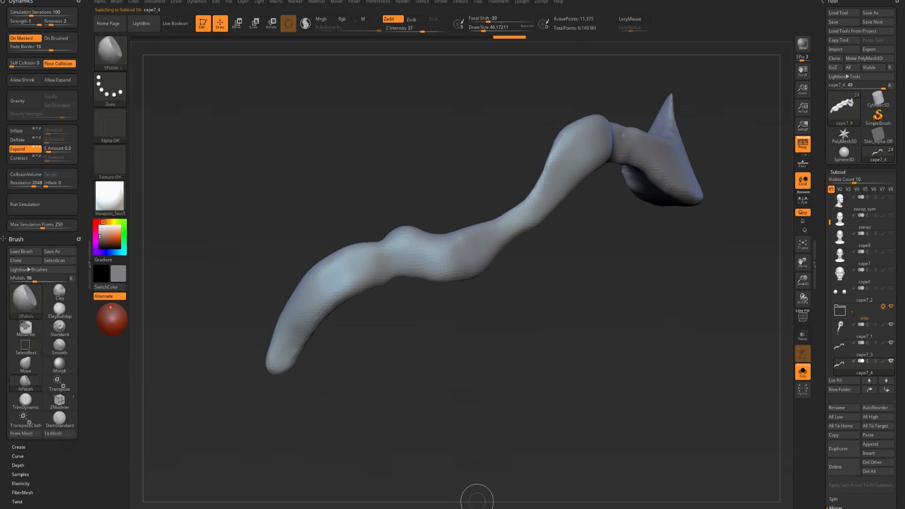
- Select the separated single-strand subtool and add one subdivision level
ctrl+shift+drag(517, 422, 516, 455)
key(Delete)
key(Down)
key(ctrl+d)
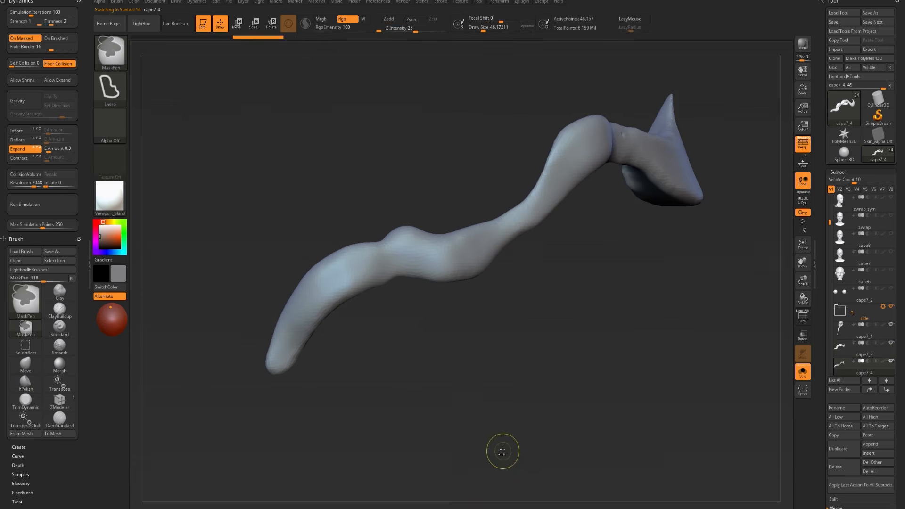
- Leave Solo mode and build up lengthwise form on the strand's middle bulge with ClayBuildup at Draw Size about 116
key(alt+s)
key(s)
drag(443, 265, 451, 264)
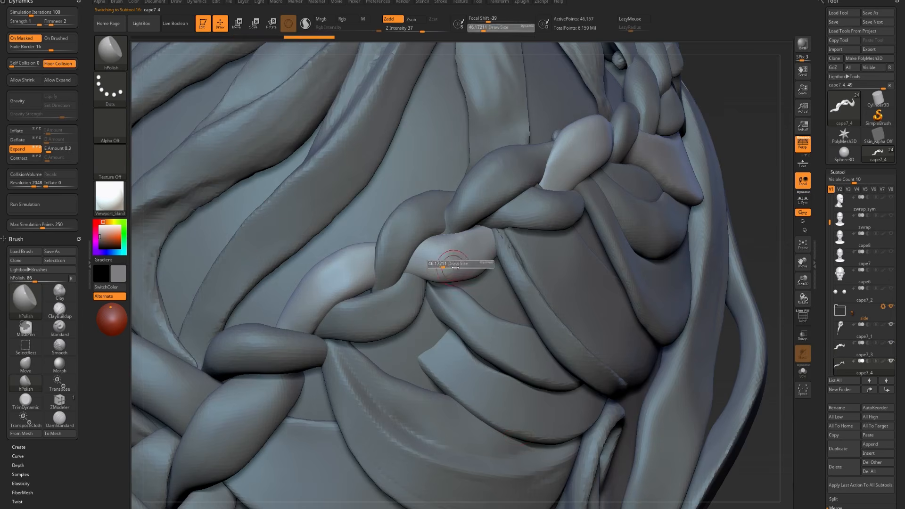
key(b)
key(m)
key(v)
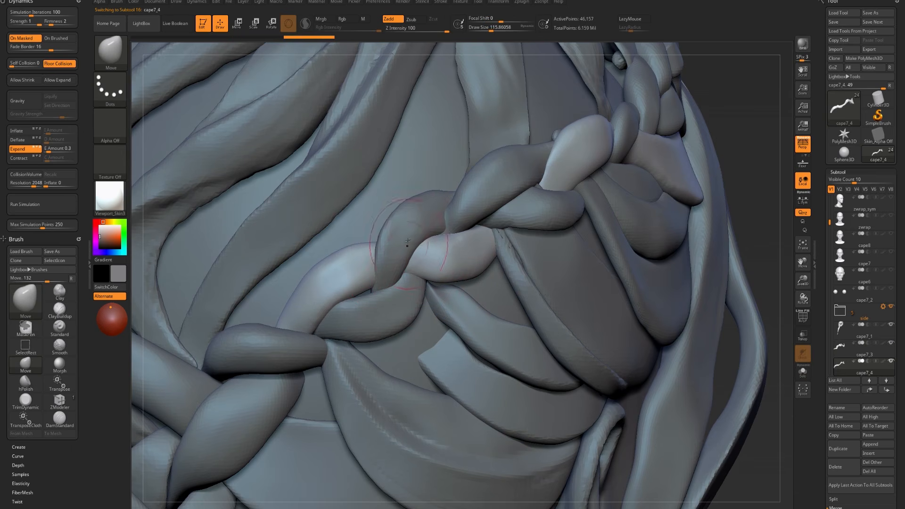
key(b)
key(c)
key(b)
mouse_move(432, 259)
mouse_down()
mouse_move(448, 257)
mouse_move(418, 256)
mouse_move(485, 237)
mouse_move(432, 252)
mouse_up()
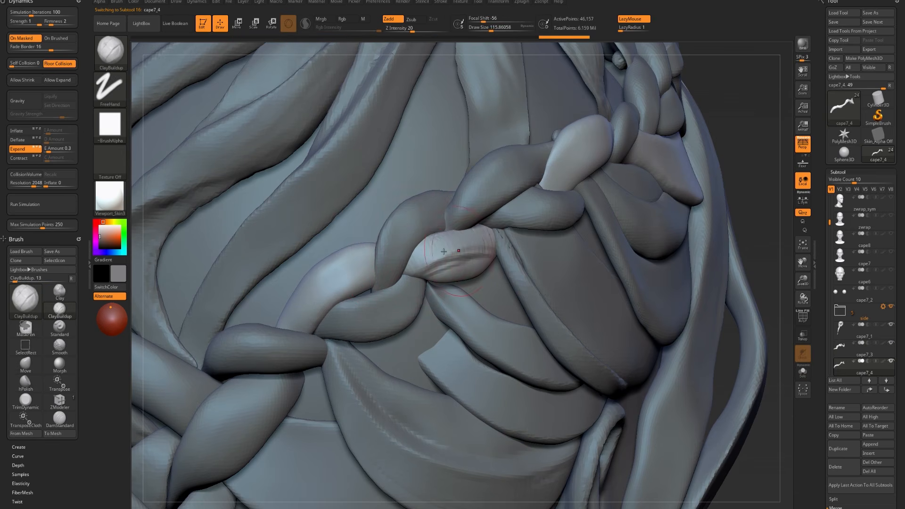
- Reduce the Draw Size to about 39, refine the strand's middle bulge and subdivide the strand once more
key(s)
drag(444, 238, 483, 241)
key(s)
drag(481, 242, 465, 247)
key(ctrl+d)
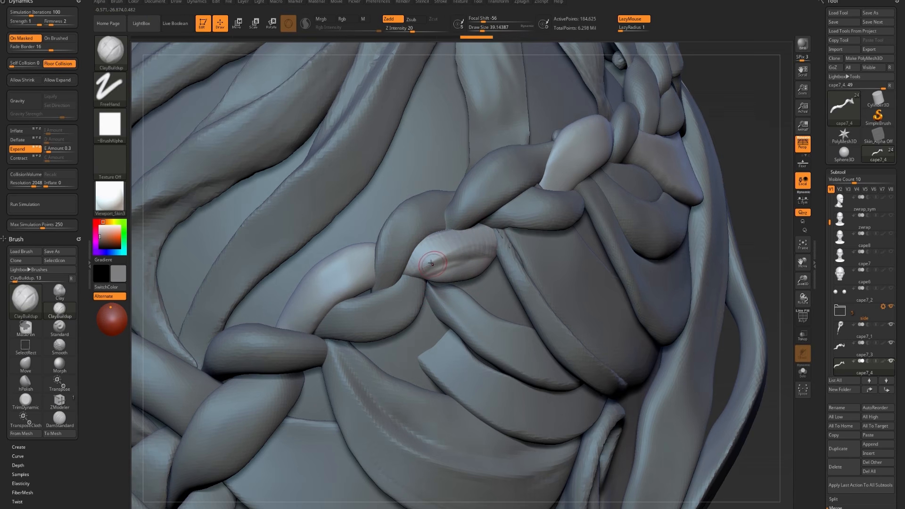
- Cut a lengthwise crease along the middle bulge with DamStandard, refine it with ClayBuildup and hPolish, and undo the last change
key(b)
key(d)
key(s)
drag(483, 258, 427, 270)
key(s)
key(b)
key(c)
key(b)
key(b)
key(h)
key(p)
key(ctrl+z)
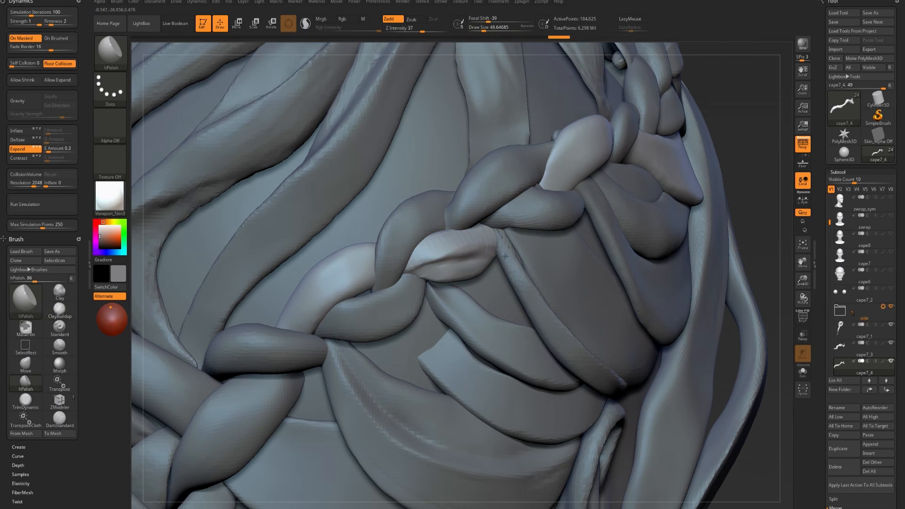
- Redo the undone strokes, then briefly isolate the creased middle section and show the whole strand again
key(ctrl+shift+z)
key(ctrl+shift+z)
key(ctrl+shift+z)
mouse_move(411, 215)
ctrl+shift+mouse_down()
mouse_move(391, 263)
mouse_move(427, 271)
mouse_move(507, 250)
ctrl+shift+mouse_up()
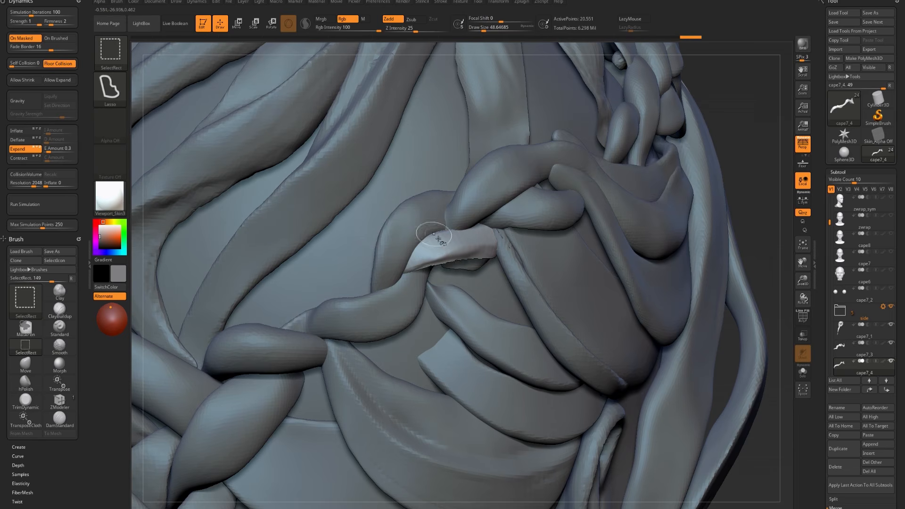
ctrl+shift+click(756, 225)
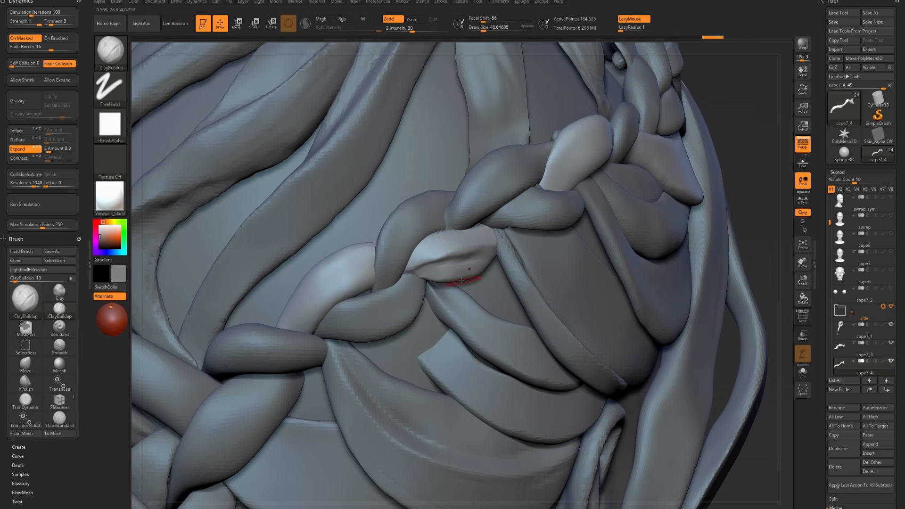
- Sculpt lengthwise hair grooves along the strand's upper bulge with ClayBuildup at Draw Size about 49
drag(767, 162, 730, 179)
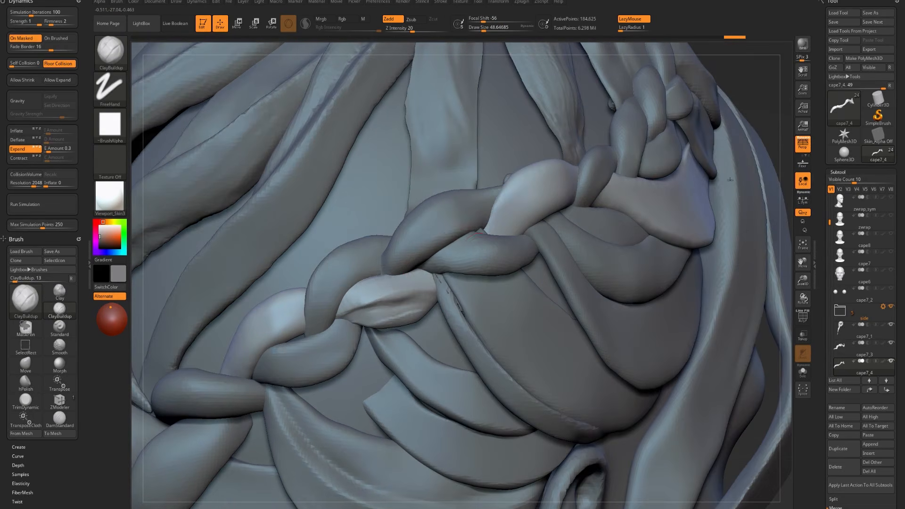
mouse_move(378, 316)
mouse_down()
mouse_move(404, 308)
mouse_move(377, 314)
mouse_up()
mouse_move(499, 215)
mouse_down()
mouse_move(538, 176)
mouse_move(566, 173)
mouse_move(578, 189)
mouse_move(691, 241)
mouse_up()
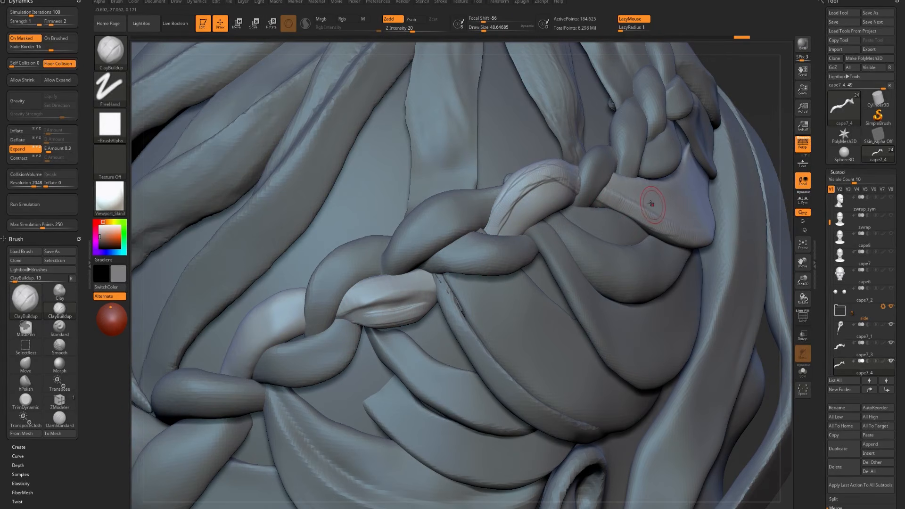
- Isolate the strand, run ClayBuildup strokes through the narrow section between its bulges, and show the surrounding hair again
key(alt+s)
drag(517, 188, 419, 306)
drag(441, 282, 406, 316)
drag(448, 280, 409, 312)
drag(451, 280, 404, 316)
drag(545, 265, 499, 289)
drag(439, 289, 526, 278)
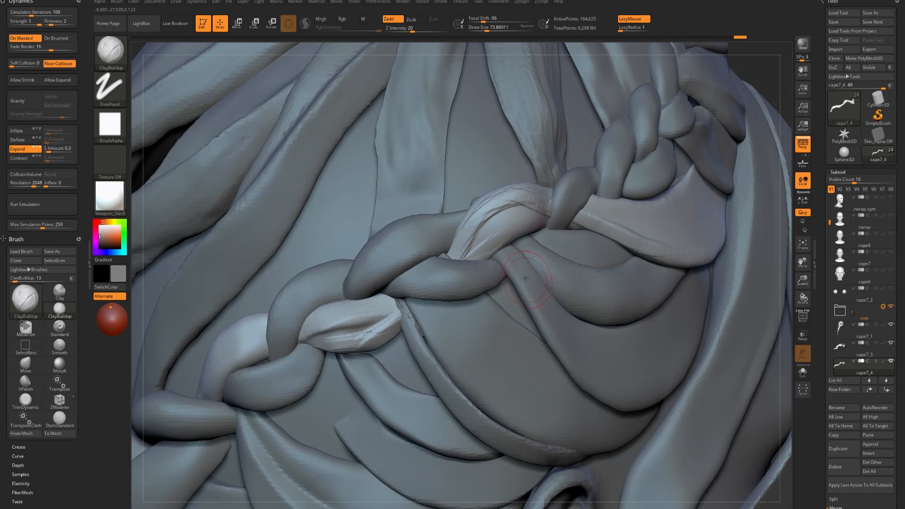
- Isolate the strand and add a lengthwise ClayBuildup stroke along its middle bulge
key(alt+s)
mouse_move(395, 307)
mouse_down()
mouse_move(436, 277)
mouse_move(392, 325)
mouse_move(327, 344)
mouse_up()
key(b)
key(h)
key(p)
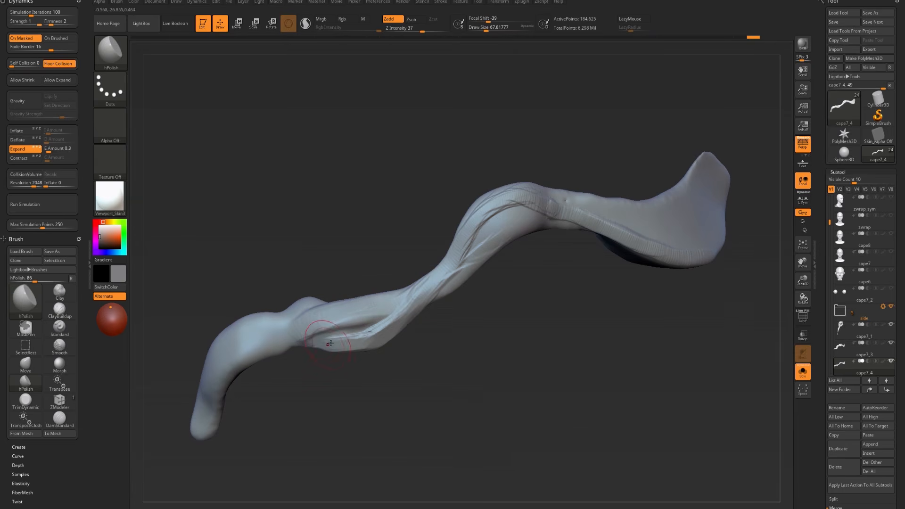
- Flatten the middle bulge's rough strokes with TrimDynamic, smooth them and refine the surface with hPolish
key(b)
key(t)
key(d)
drag(384, 328, 325, 335)
mouse_move(403, 338)
shift+mouse_down()
mouse_move(405, 349)
mouse_move(388, 326)
shift+mouse_up()
key(b)
key(h)
key(p)
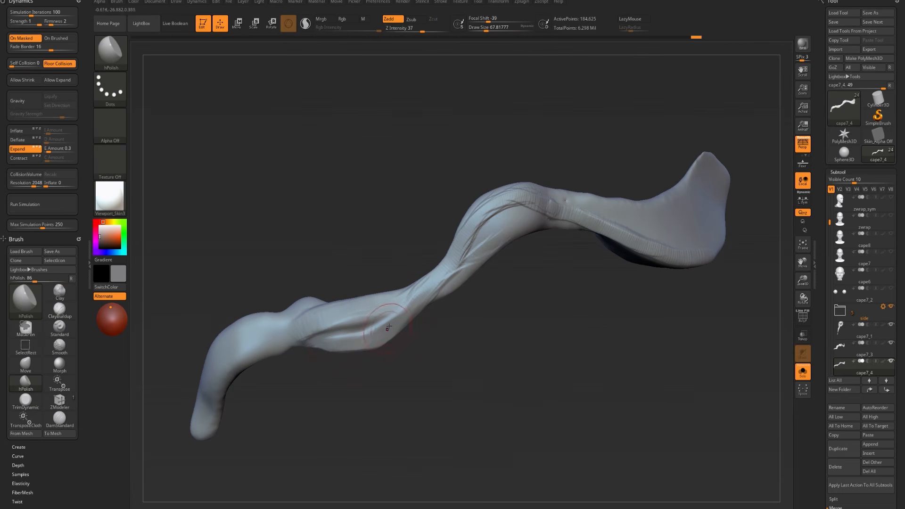
drag(383, 358, 406, 280)
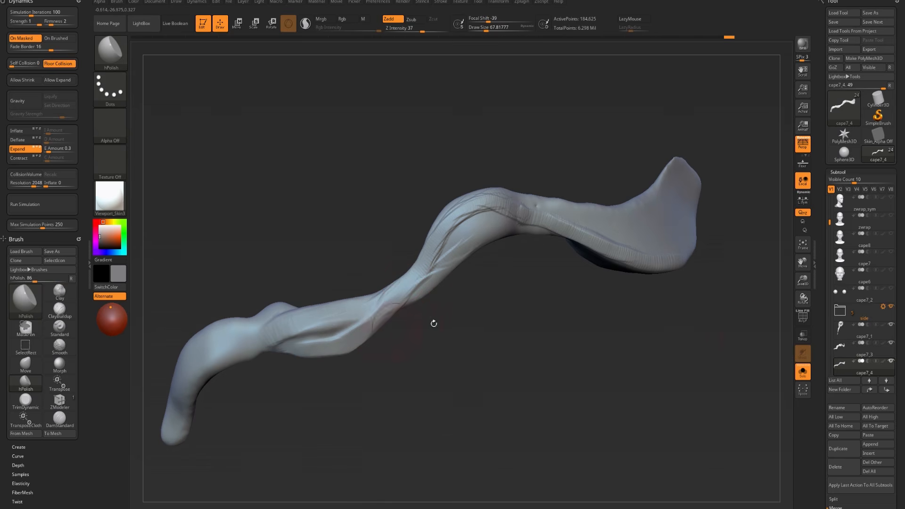
- DynaMesh the isolated strand at resolution 968 without freezing its subdivision levels
drag(820, 314, 821, 57)
drag(821, 471, 822, 140)
drag(868, 95, 865, 193)
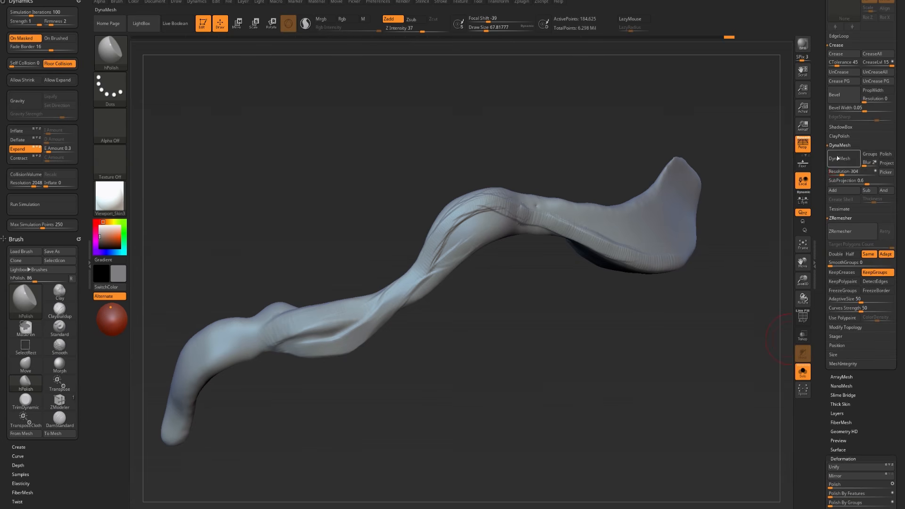
click(844, 159)
click(774, 172)
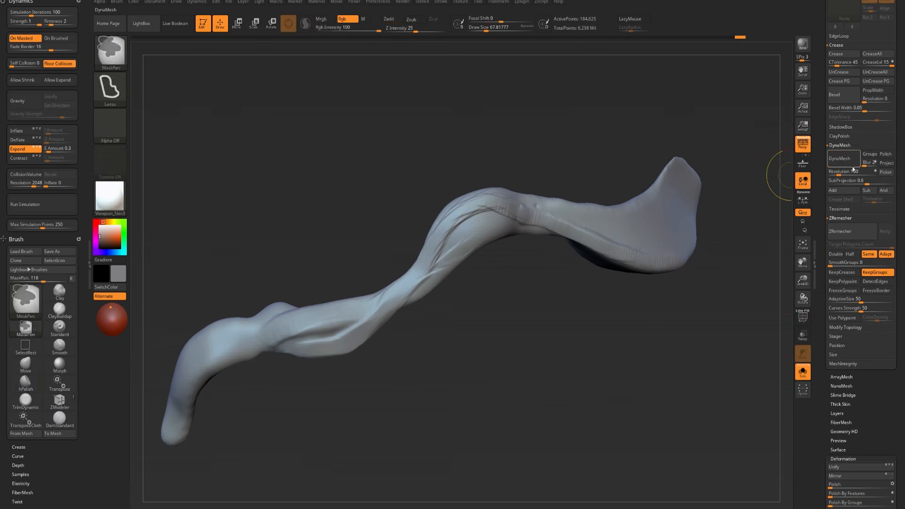
drag(845, 172, 851, 171)
click(842, 160)
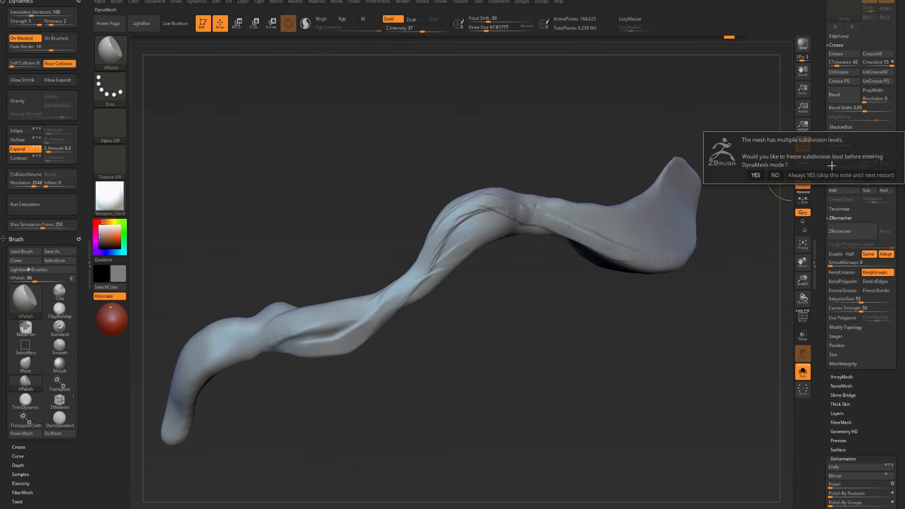
click(775, 174)
alt+drag(474, 355, 561, 330)
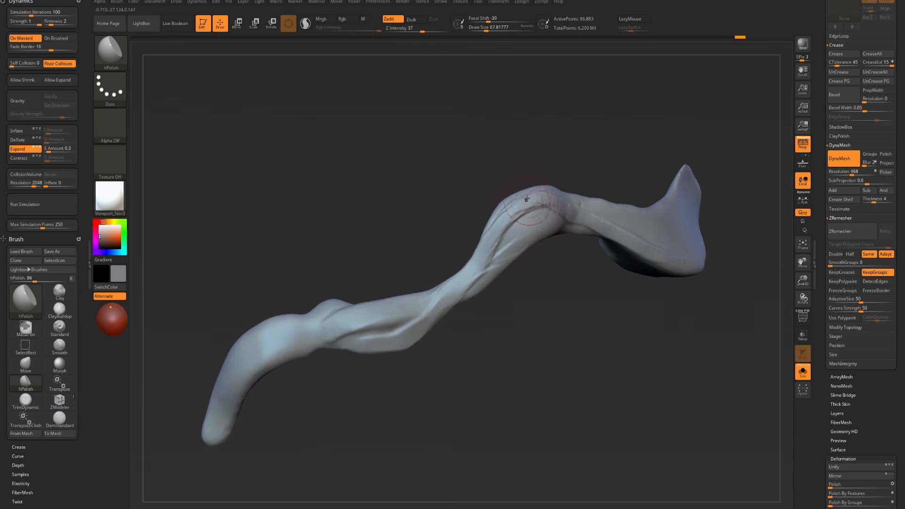
- Polish the upper bulge of the strand with hPolish, comparing it alone and within the full hair
drag(481, 241, 541, 188)
key(alt+s)
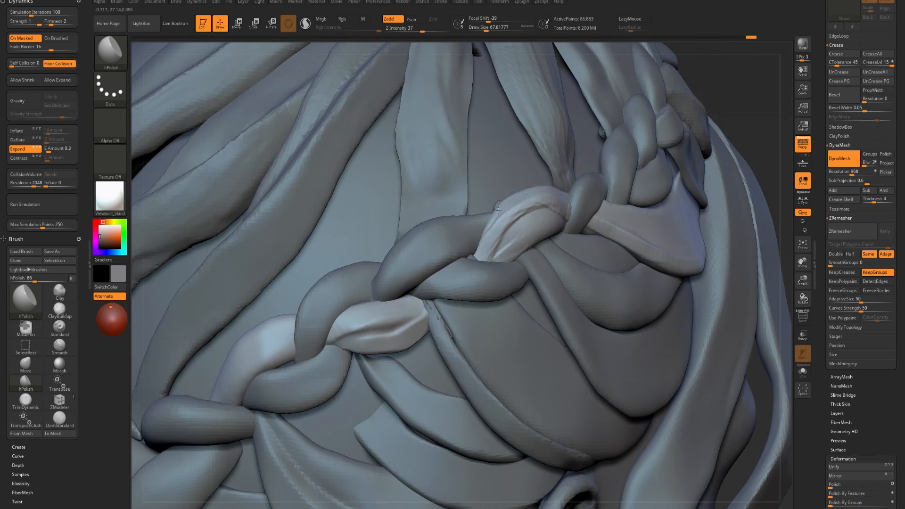
key(alt+s)
drag(442, 203, 473, 244)
key(alt+s)
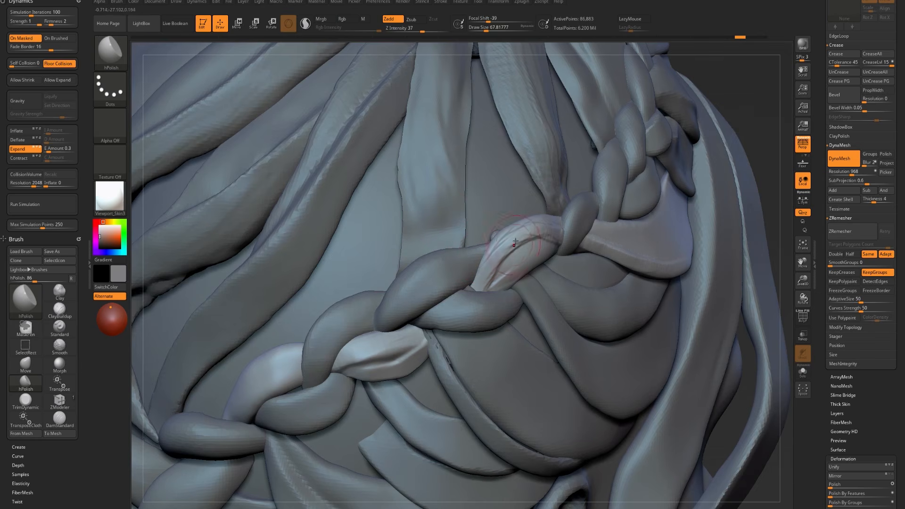
key(alt+s)
mouse_move(358, 459)
mouse_down()
mouse_move(360, 367)
mouse_move(408, 340)
mouse_up()
key(alt+s)
- Enlarge the brush and lay ClayBuildup strokes lengthwise along the strand's middle bulge
key(s)
click(357, 347)
key(b)
key(c)
key(b)
drag(347, 351, 420, 351)
drag(353, 354, 418, 355)
mouse_move(353, 331)
mouse_down()
mouse_move(409, 327)
mouse_move(391, 335)
mouse_move(395, 357)
mouse_up()
- Enlarge the ClayBuildup brush to about 149 and lay strokes over the side-braid strand's lower bulge
key(alt+s)
mouse_move(386, 421)
mouse_down()
mouse_move(462, 378)
mouse_move(437, 370)
mouse_up()
key(alt+s)
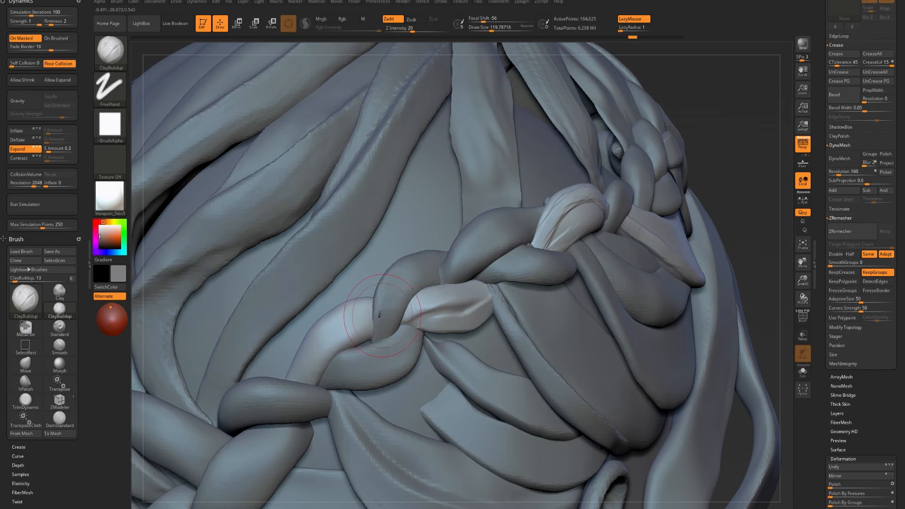
key(bracketright)
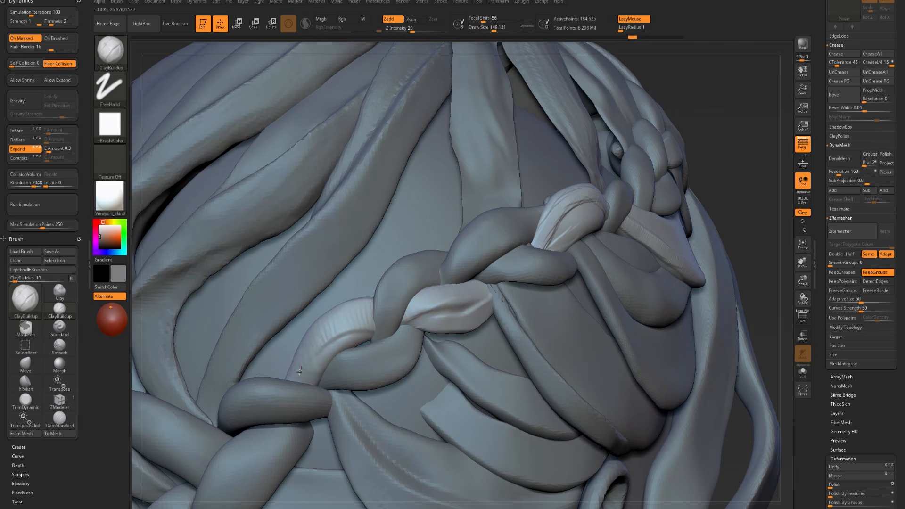
- Isolate the strand and polish its lower bulge with hPolish, checking it within the full hair
key(alt+s)
key(b)
key(h)
key(p)
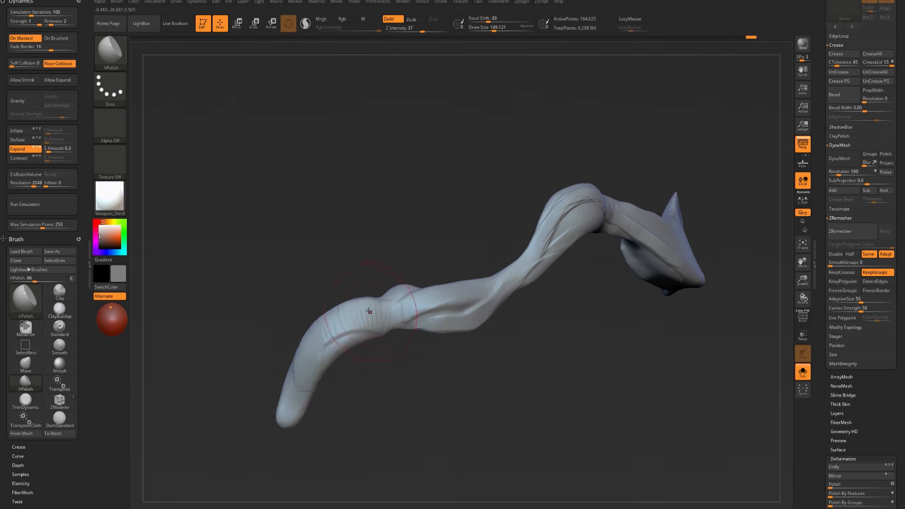
key(alt+s)
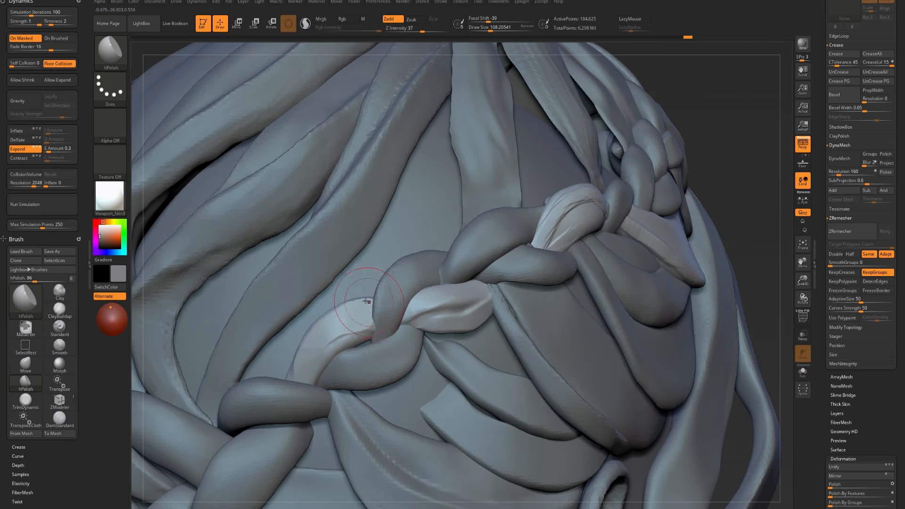
- Flatten the isolated strand's lower bulge with TrimDynamic and polish the resulting planes with hPolish
key(alt+s)
key(b)
key(t)
key(d)
drag(352, 307, 341, 311)
key(b)
key(h)
key(p)
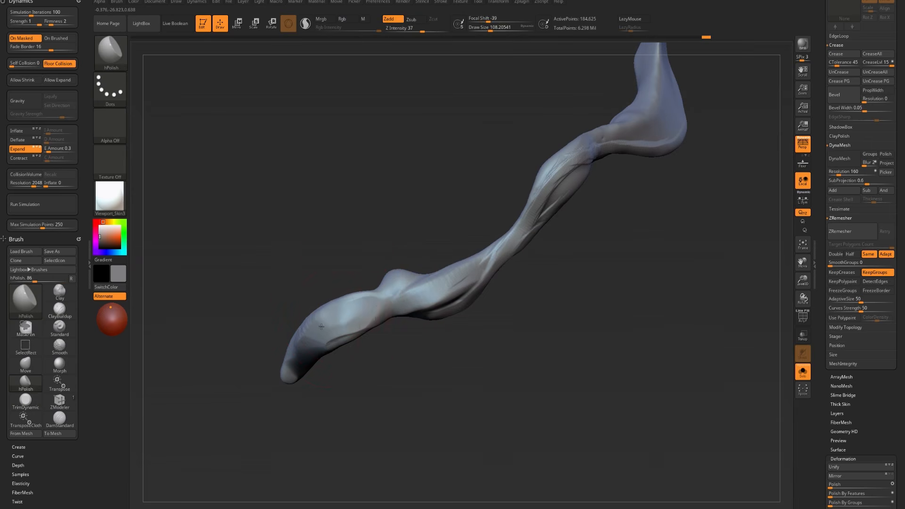
drag(393, 379, 388, 344)
mouse_move(355, 319)
mouse_down()
mouse_move(360, 313)
mouse_move(313, 359)
mouse_up()
- Try reshaping the face-framing front lock with the Move brush
drag(707, 234, 636, 216)
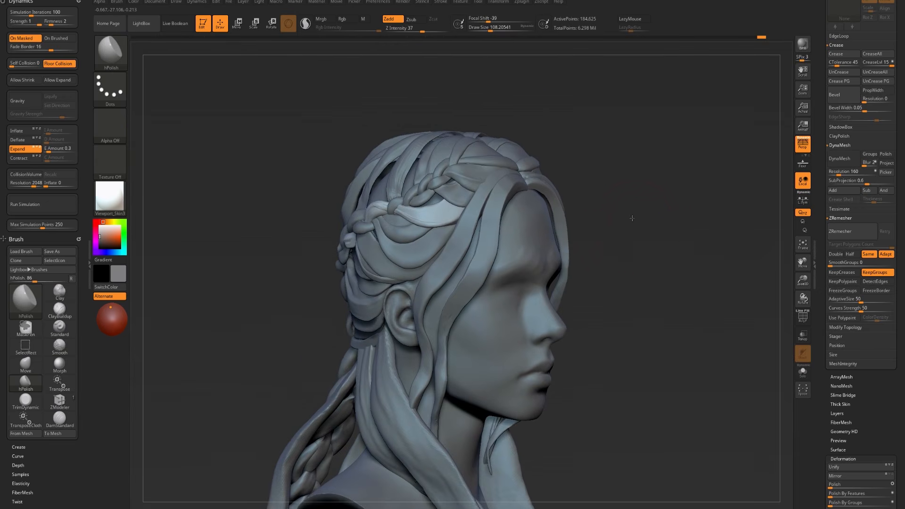
drag(685, 306, 478, 199)
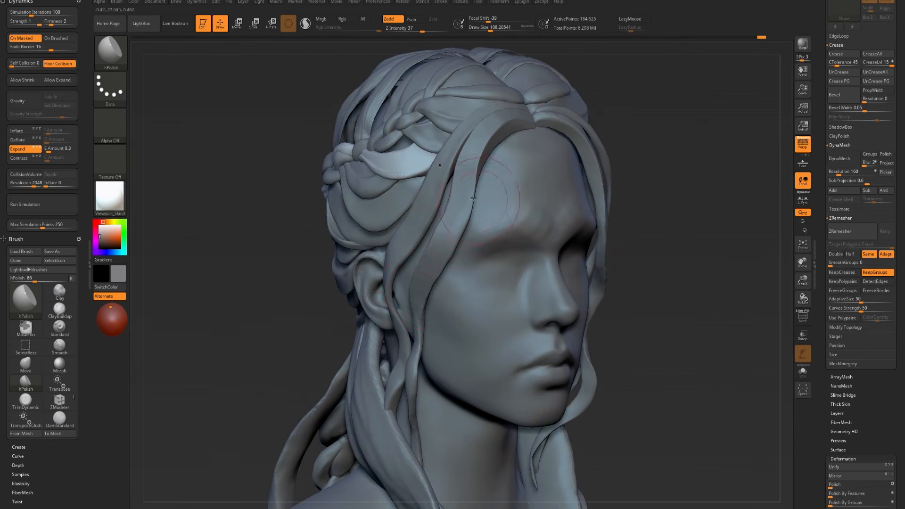
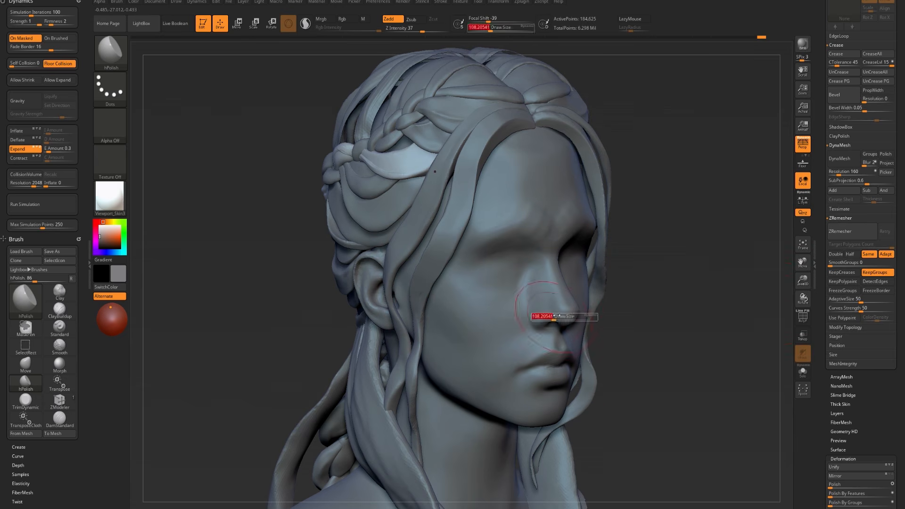
drag(349, 81, 421, 112)
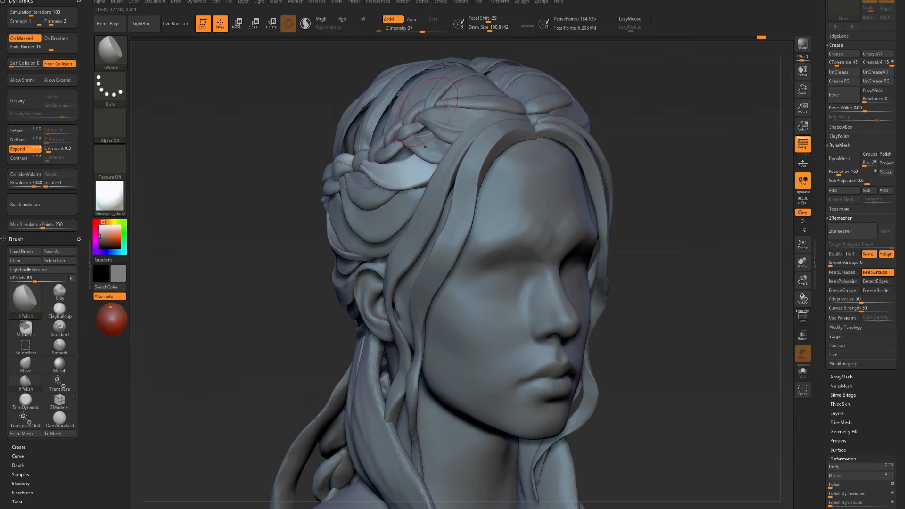
alt+click(460, 231)
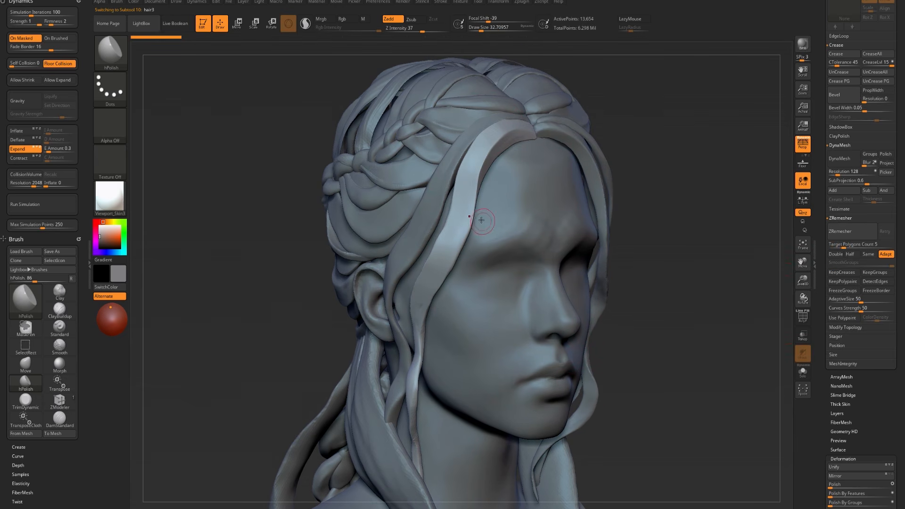
drag(257, 346, 425, 276)
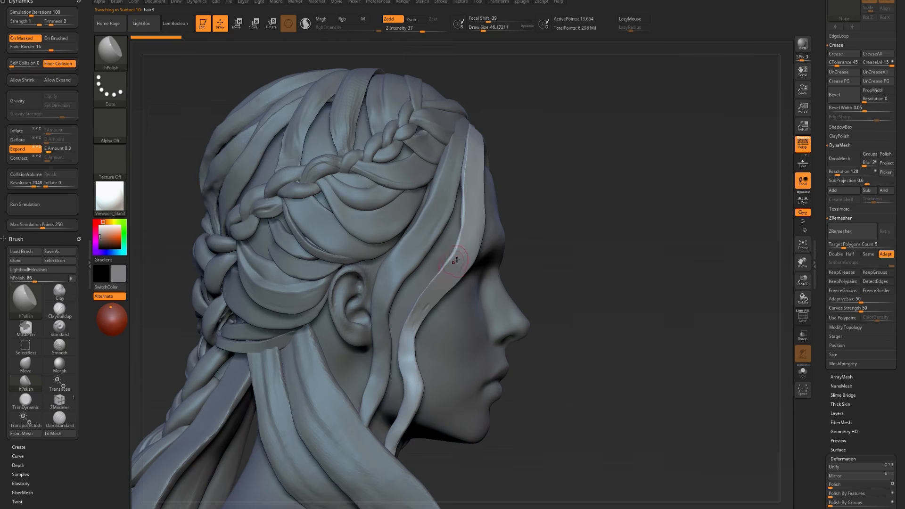
key(b)
key(m)
key(v)
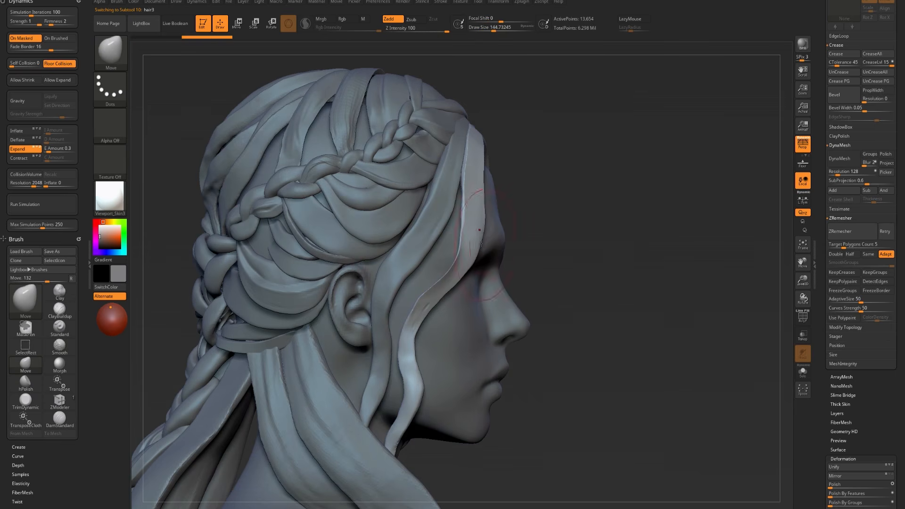
drag(535, 228, 471, 220)
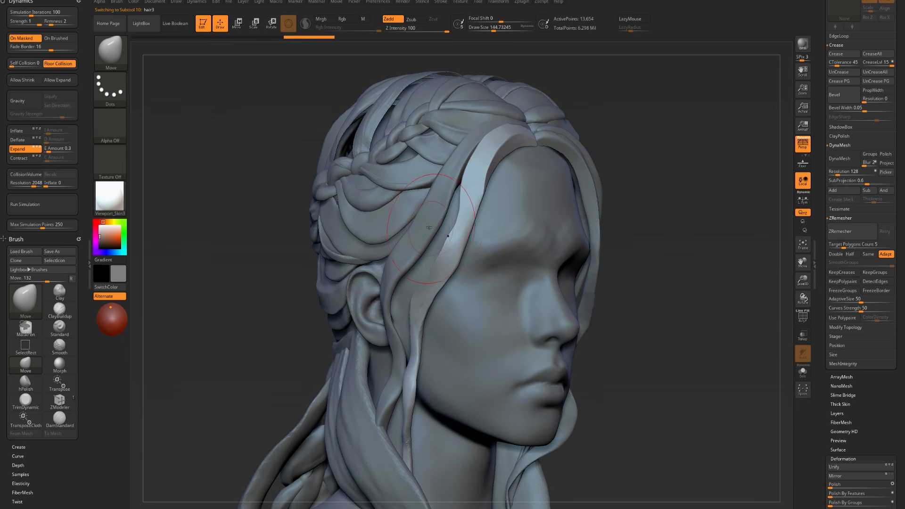
drag(428, 228, 415, 231)
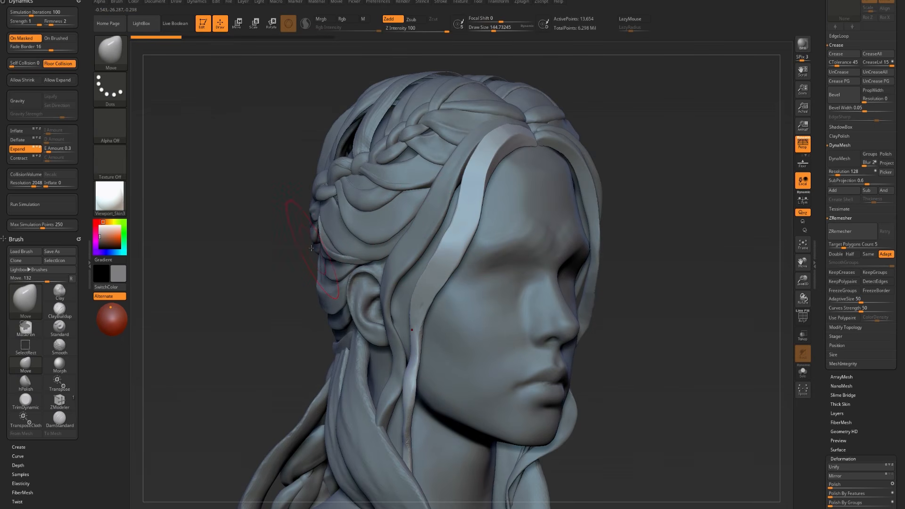
- Reselect the side-braid strand, isolate it and refine its middle bulge with hPolish
drag(254, 312, 364, 228)
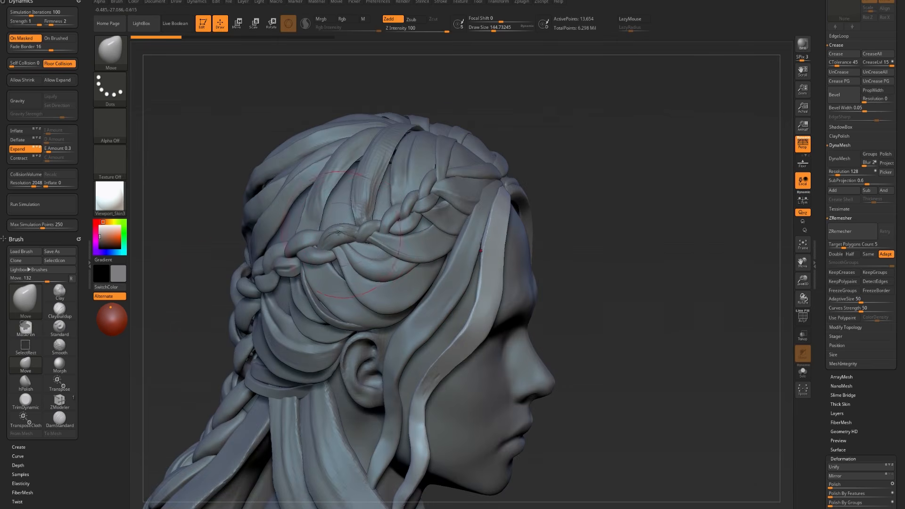
alt+click(340, 234)
key(alt+s)
mouse_move(204, 310)
alt+mouse_down()
mouse_move(327, 351)
mouse_move(368, 377)
mouse_move(454, 356)
mouse_move(492, 359)
alt+mouse_up()
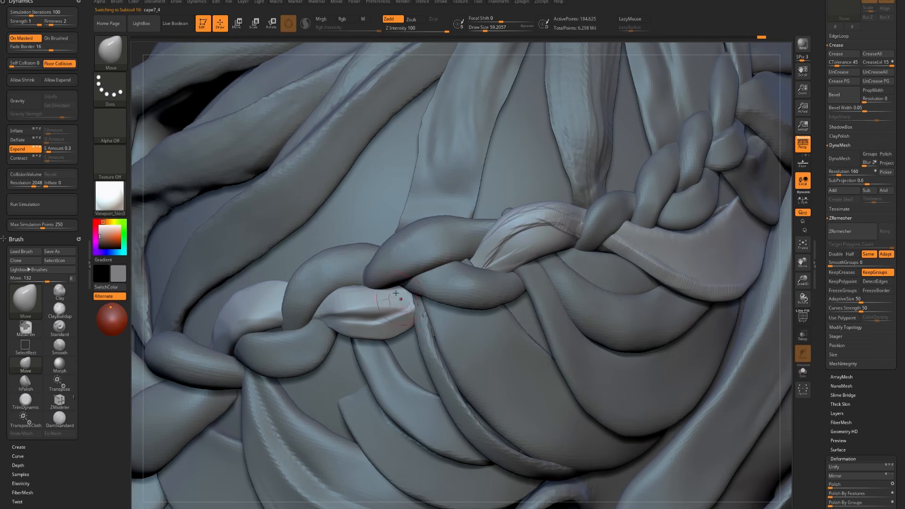
key(b)
key(h)
key(p)
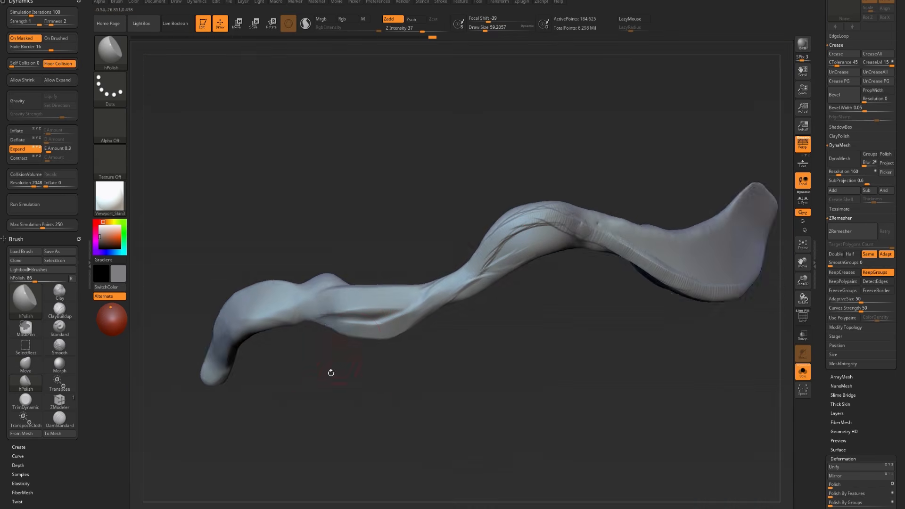
- Lay ClayBuildup strokes along the twist between the strand's middle and lower bulges, extending the streaks over the lower bulge
drag(329, 372, 420, 358)
key(b)
key(c)
key(b)
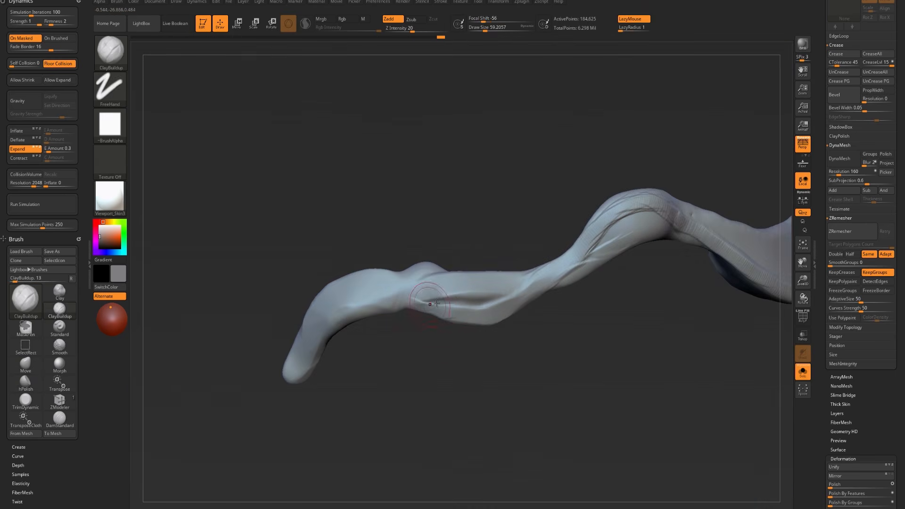
key(ctrl+z)
mouse_move(443, 279)
mouse_down()
mouse_move(403, 288)
mouse_move(373, 313)
mouse_up()
key(s)
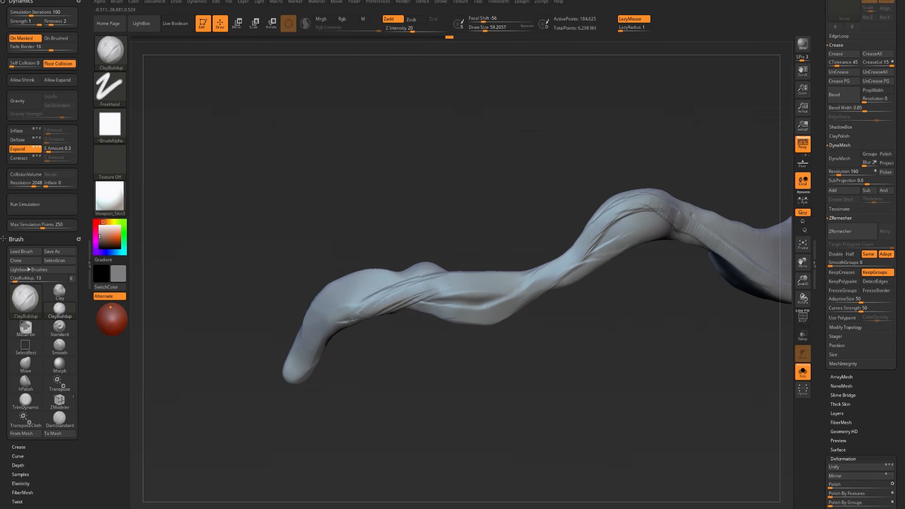
mouse_move(320, 299)
mouse_down()
mouse_move(363, 287)
mouse_move(345, 300)
mouse_up()
key(alt+s)
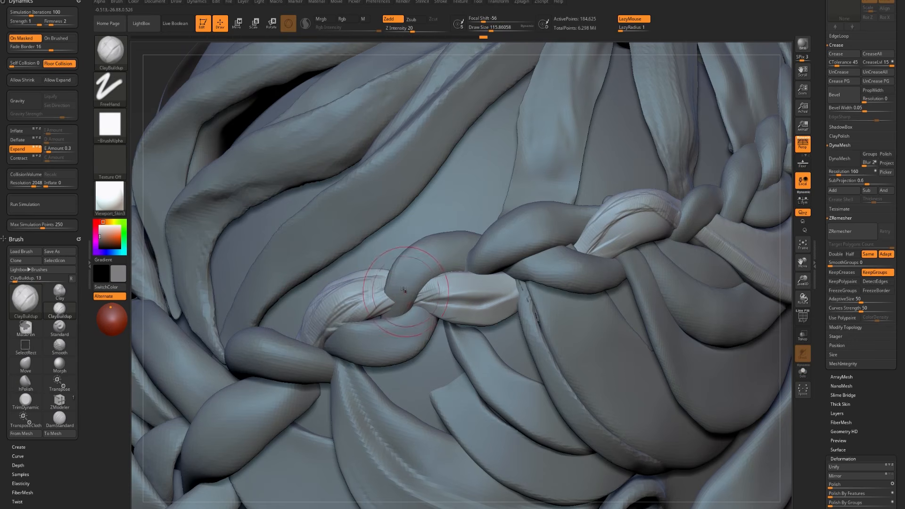
- Adjust the strand's shape with the Move brush where it passes under the crossing strand
key(b)
key(m)
key(v)
drag(399, 292, 393, 295)
- Polish the lower bulge's streaks with hPolish and smooth its upper edge
key(b)
key(h)
key(p)
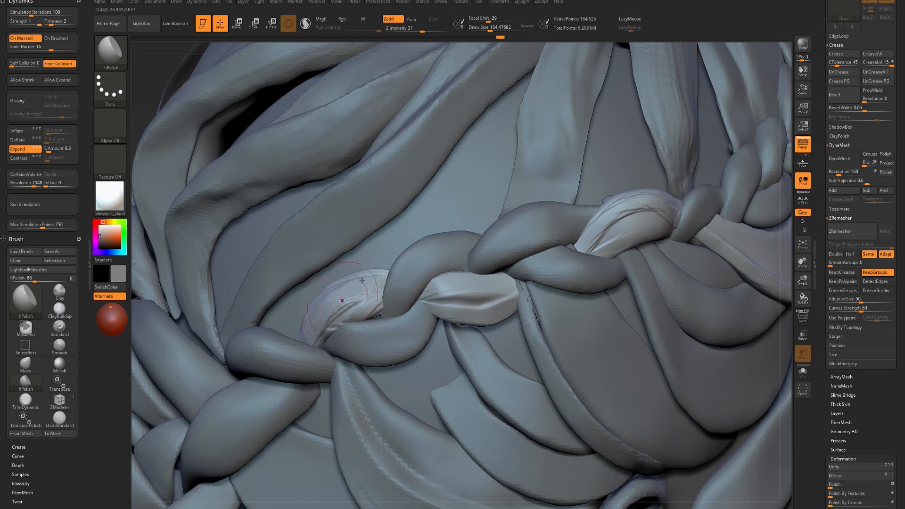
mouse_move(365, 274)
shift+mouse_down()
mouse_move(329, 321)
mouse_move(381, 279)
shift+mouse_up()
- Reduce the brush size to about 54 and refine the lower bulge's hair streaks with the Standard and ClayBuildup brushes
key(s)
key(b)
key(s)
key(t)
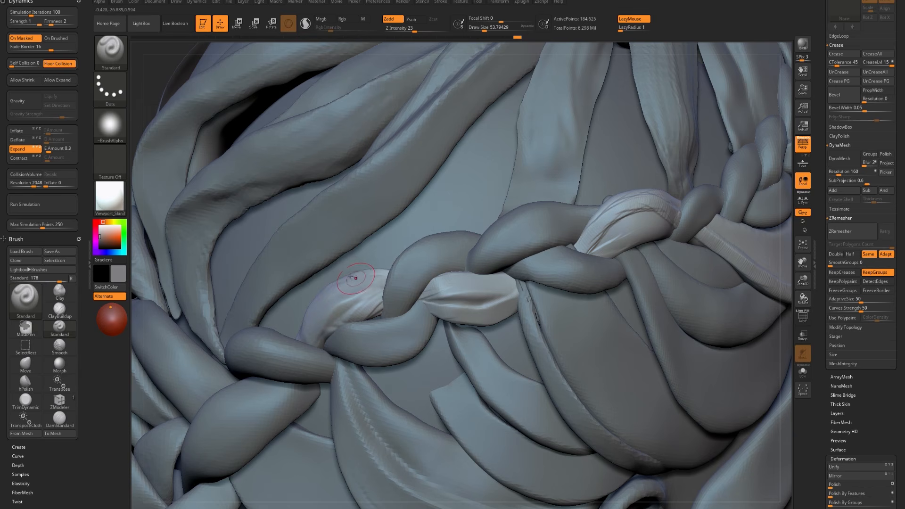
key(b)
key(c)
key(b)
alt+click(408, 271)
alt+click(357, 293)
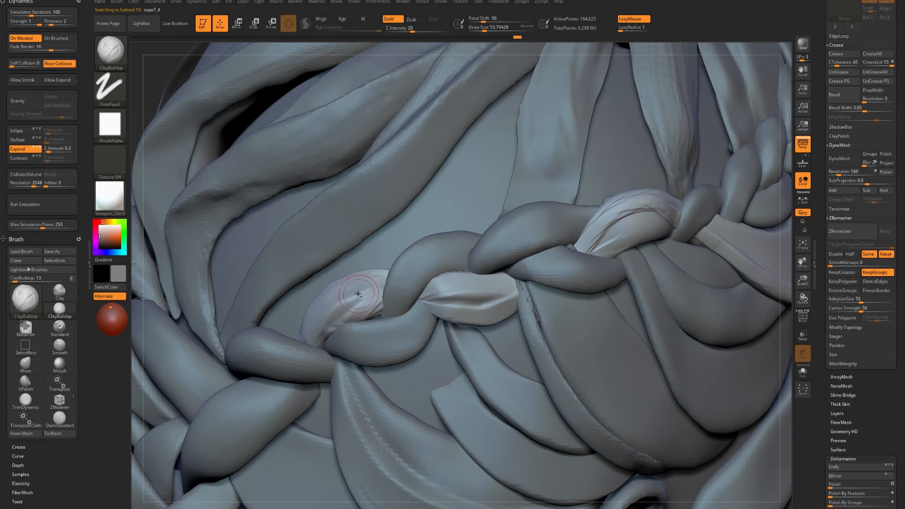
- Draw fine lengthwise hair lines on the strand's middle and upper bulges with the Standard brush
key(b)
key(s)
key(t)
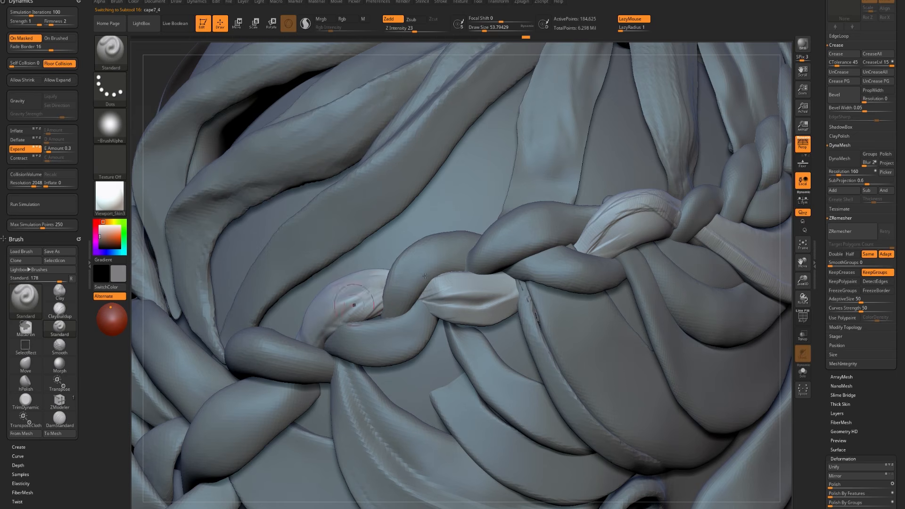
drag(427, 294, 500, 290)
drag(585, 239, 664, 205)
- Isolate the strand and clean up its streaked surface with hPolish and TrimDynamic
key(ctrl+shift+s)
mouse_move(579, 154)
mouse_down()
mouse_move(585, 175)
mouse_move(655, 162)
mouse_move(622, 195)
mouse_move(666, 158)
mouse_move(608, 207)
mouse_up()
key(b)
key(h)
key(p)
key(b)
key(t)
key(d)
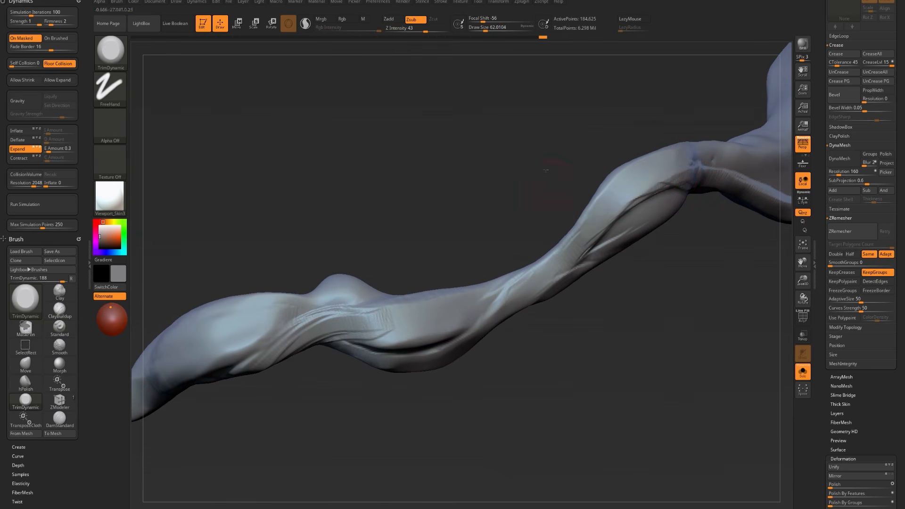
- Inspect the refined strand within the full hair from the side and back of the head
drag(547, 169, 613, 190)
drag(485, 160, 575, 184)
click(574, 184)
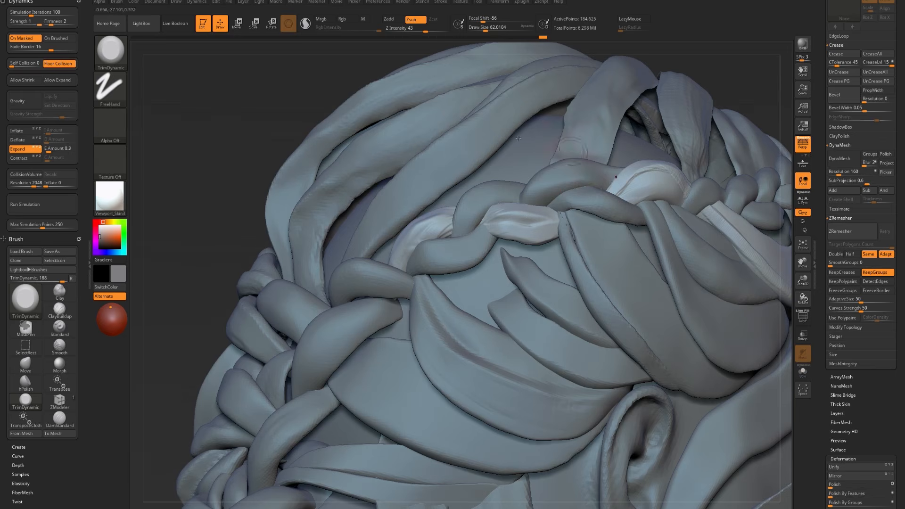
drag(219, 146, 390, 188)
mouse_move(255, 306)
mouse_down()
mouse_move(287, 321)
mouse_move(428, 491)
mouse_move(302, 358)
mouse_up()
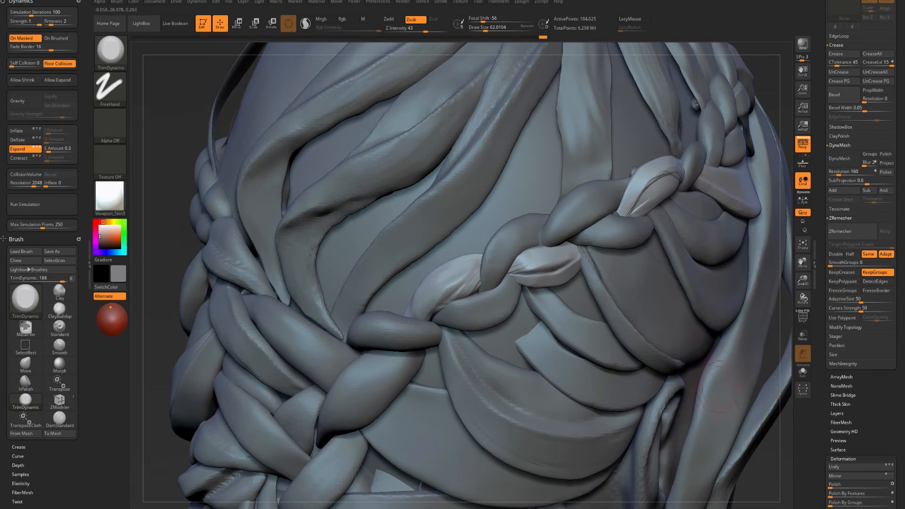
drag(738, 417, 660, 311)
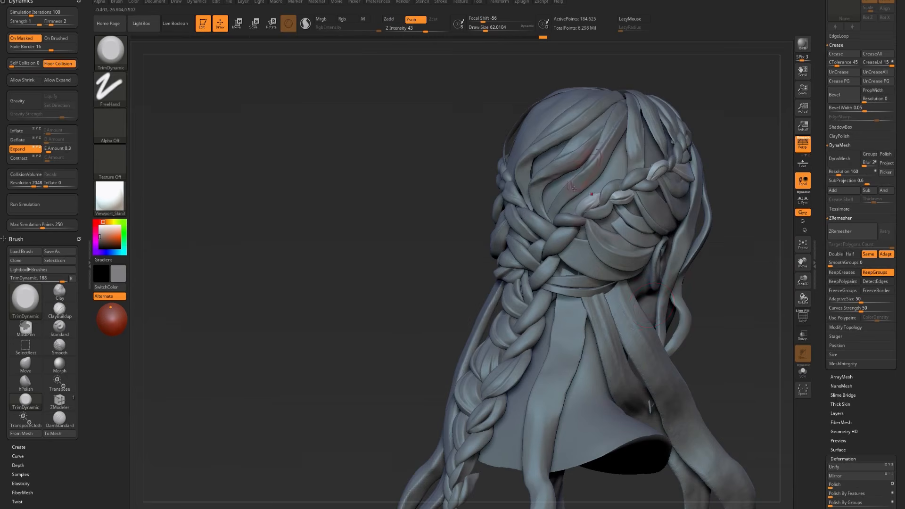
drag(378, 232, 488, 184)
drag(395, 238, 628, 183)
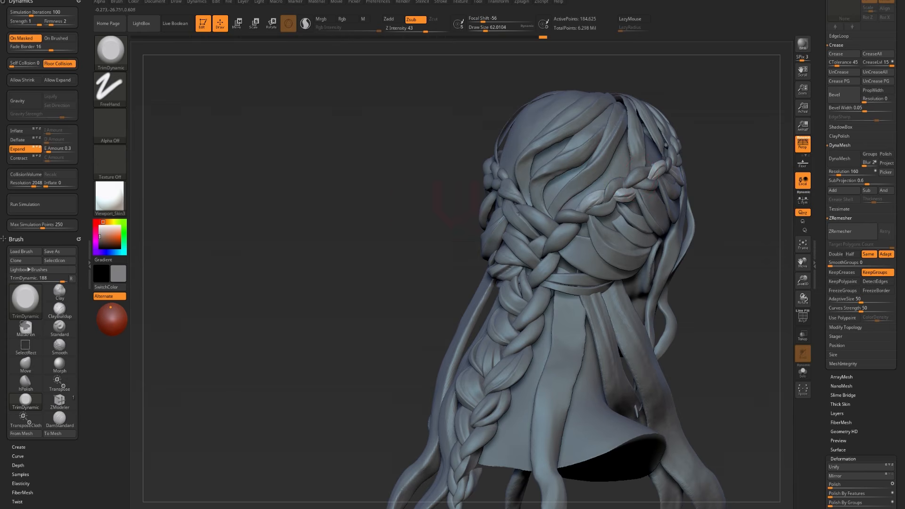
drag(454, 217, 358, 325)
- Hide the central wavy strand at the back of the head and split it into its own subtool
alt+click(576, 226)
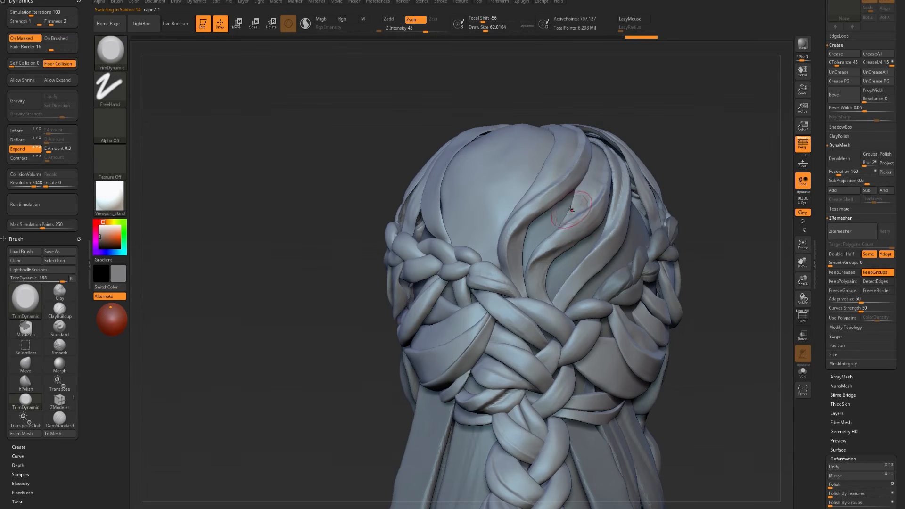
key(ctrl+shift)
ctrl+shift+click(574, 174)
ctrl+shift+click(573, 177)
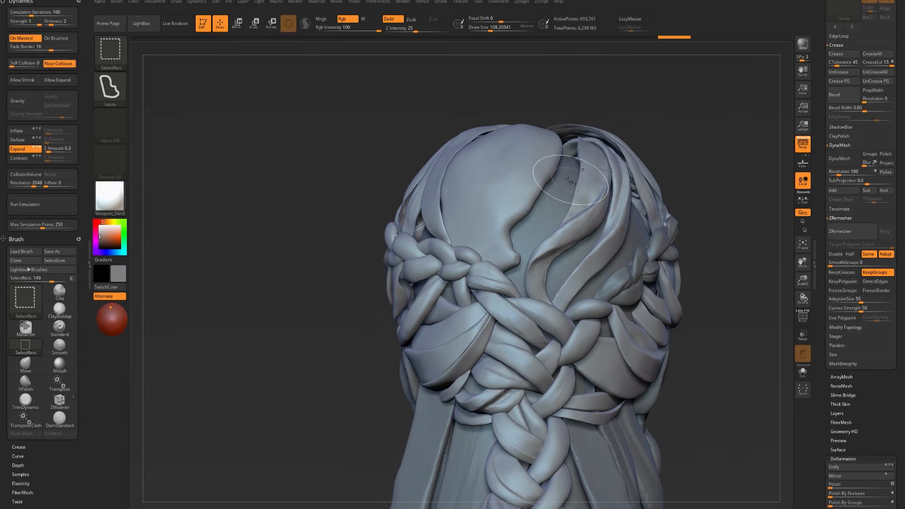
alt+click(435, 507)
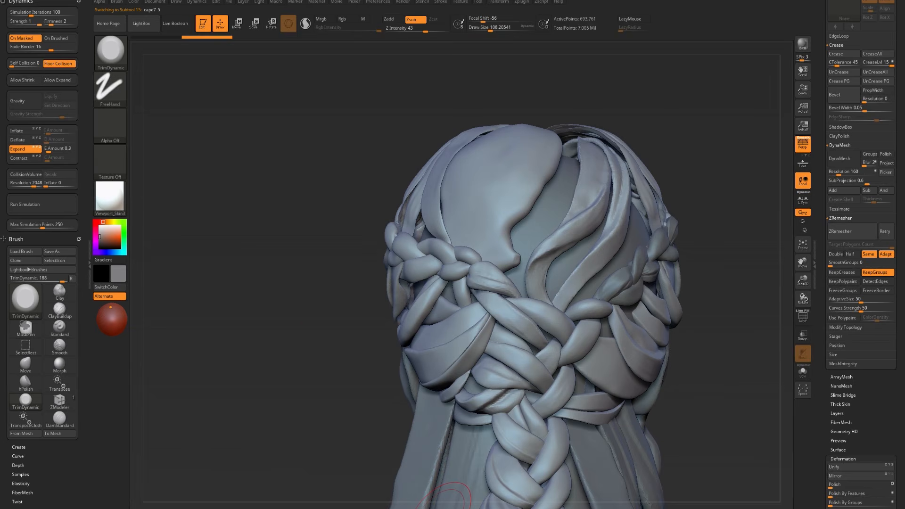
ctrl+shift+click(299, 369)
alt+click(451, 501)
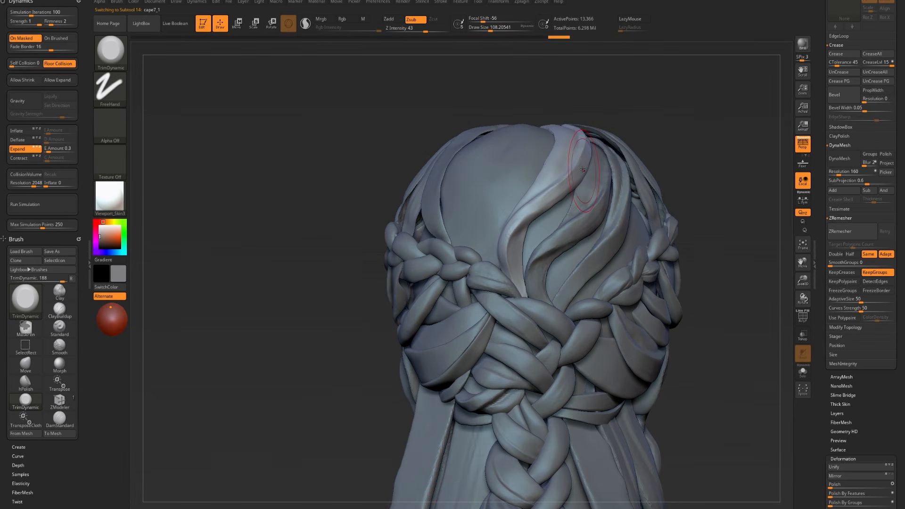
- Reduce the ClayBuildup brush to about 71 and lay lengthwise strokes along the upper part of the separated back strand
key(b)
key(c)
key(b)
key(bracketleft)
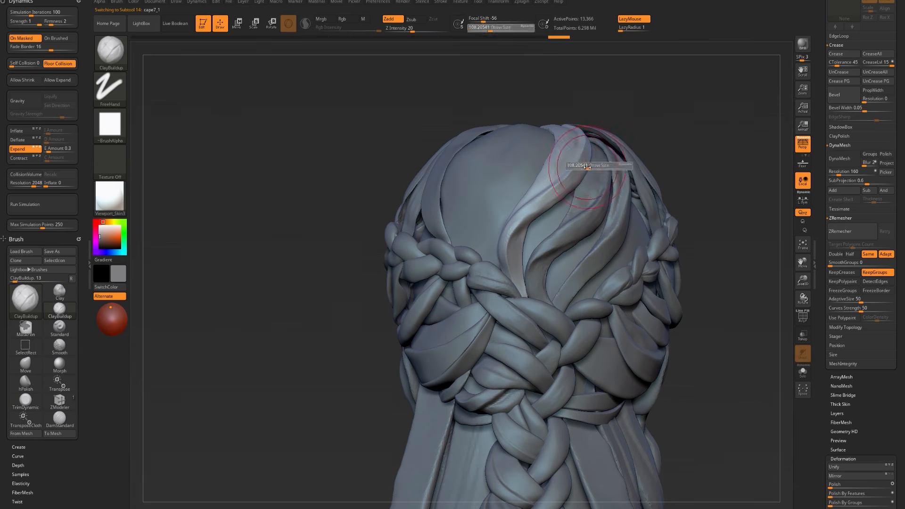
key(bracketleft)
drag(593, 142, 533, 193)
drag(572, 148, 519, 212)
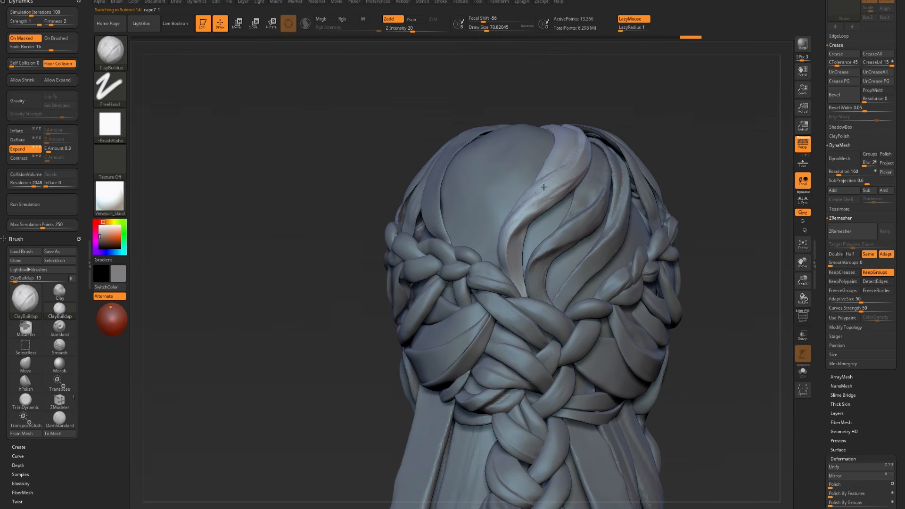
- Build up a lengthwise ridge along the separated wavy back strand with the Standard brush, undoing an unwanted stroke
key(b)
key(t)
key(d)
key(b)
key(s)
key(t)
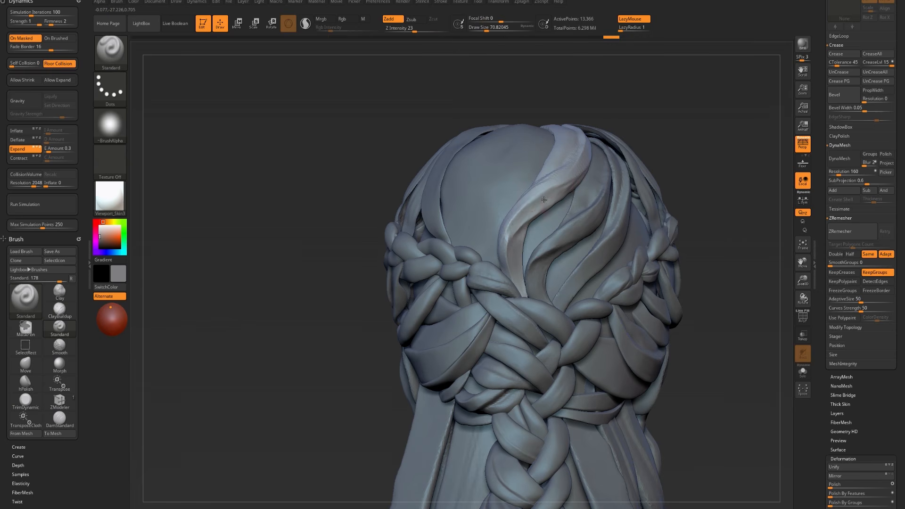
key(b)
key(h)
key(p)
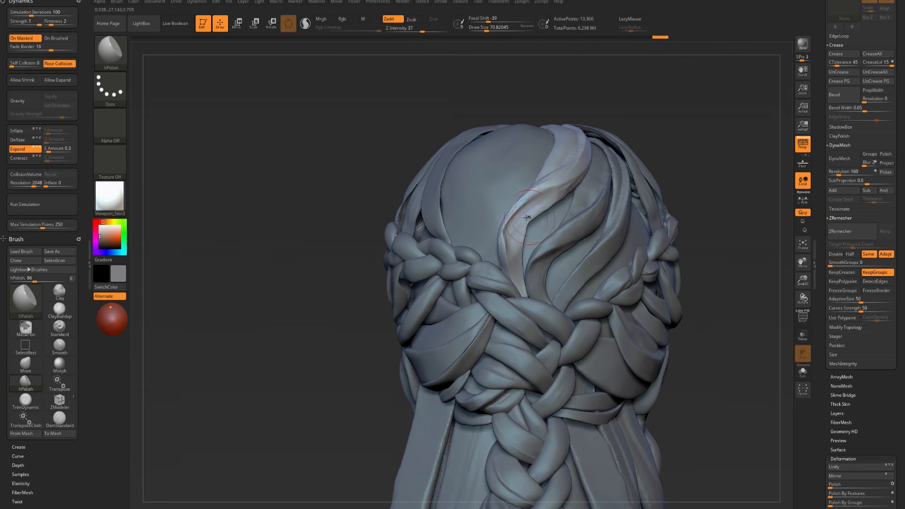
key(b)
key(s)
key(t)
key(ctrl+z)
drag(545, 204, 513, 262)
- Polish the wavy back strand with hPolish at about 41 and reinforce its ridge with the Standard brush
key(b)
key(h)
key(p)
mouse_move(555, 188)
mouse_down()
mouse_move(521, 216)
mouse_move(531, 208)
mouse_up()
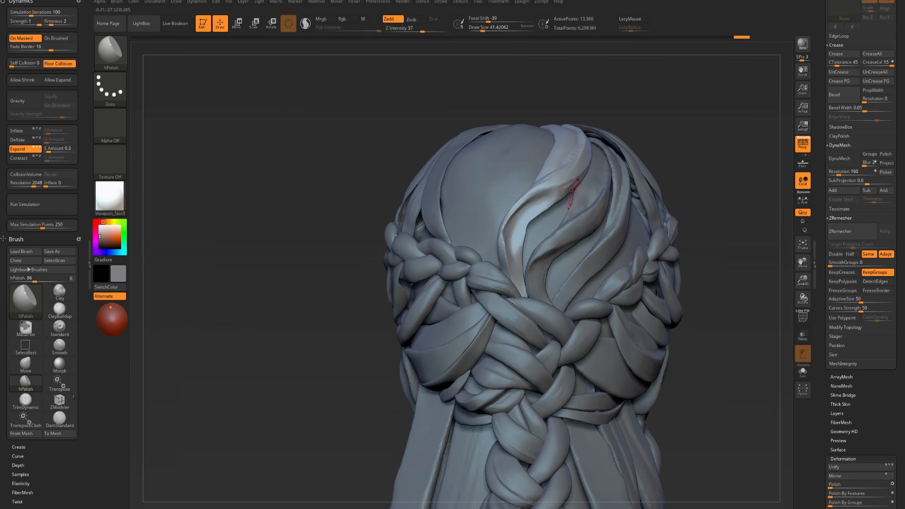
key(b)
key(s)
key(t)
mouse_move(565, 182)
mouse_down()
mouse_move(518, 207)
mouse_move(519, 231)
mouse_up()
- Select the main hair subtool and sweep ClayBuildup at about 94 along the adjacent wavy strand
alt+click(559, 221)
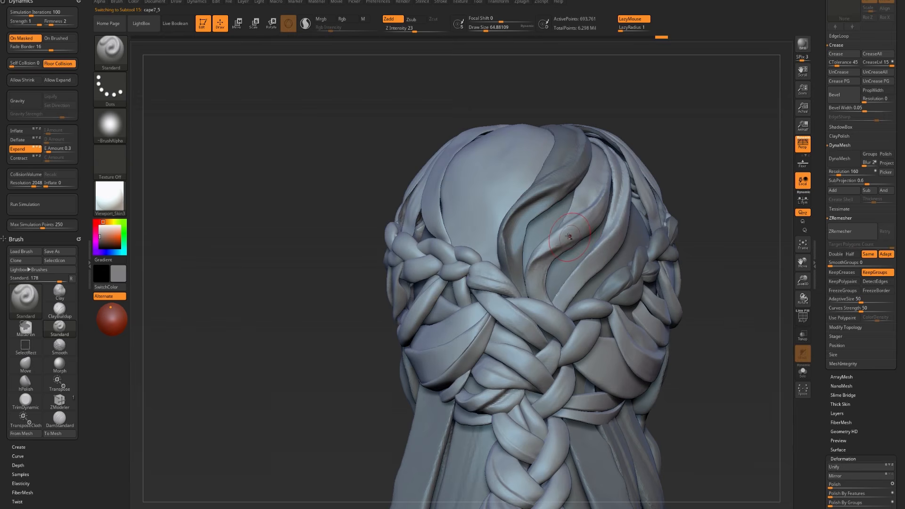
key(b)
key(c)
key(b)
drag(567, 241, 533, 285)
drag(538, 325, 549, 336)
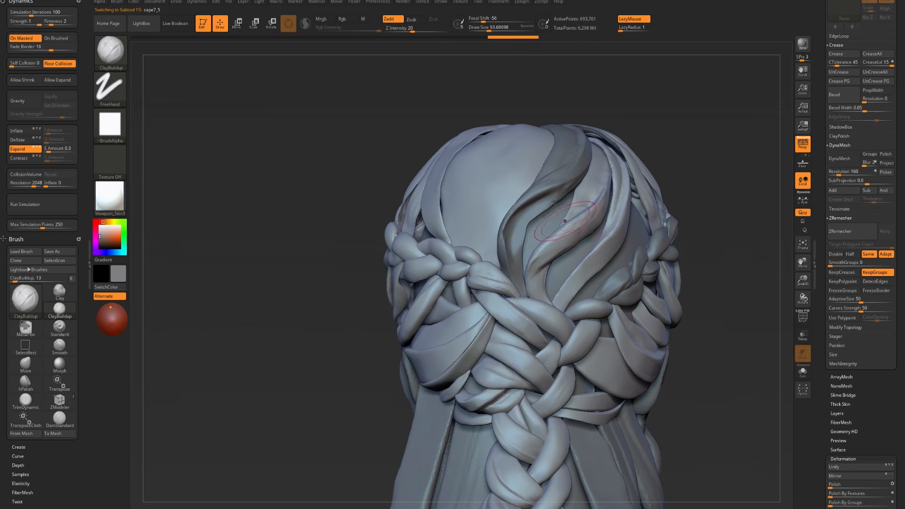
- Hide the two overlapping wide strands under the side braid, to the left of the central back braid
mouse_move(297, 295)
alt+mouse_down()
mouse_move(317, 282)
mouse_move(307, 283)
mouse_move(372, 268)
alt+mouse_up()
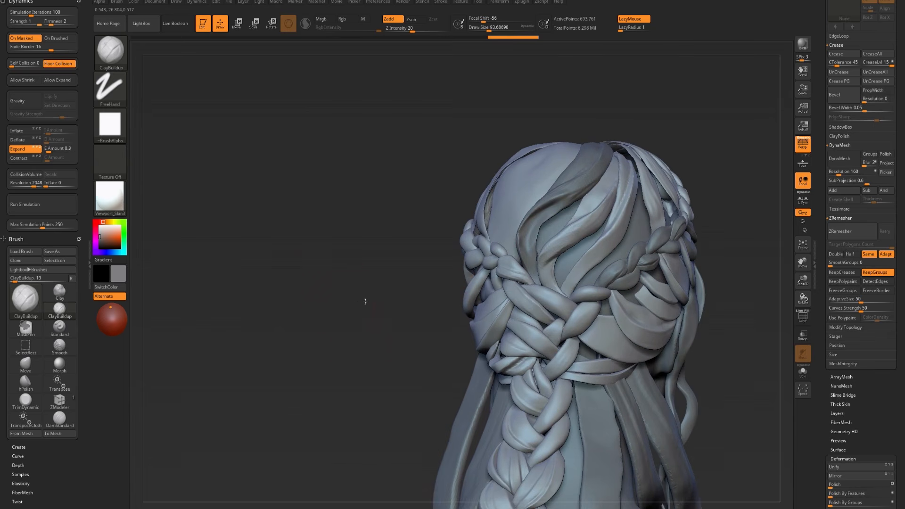
drag(362, 302, 338, 291)
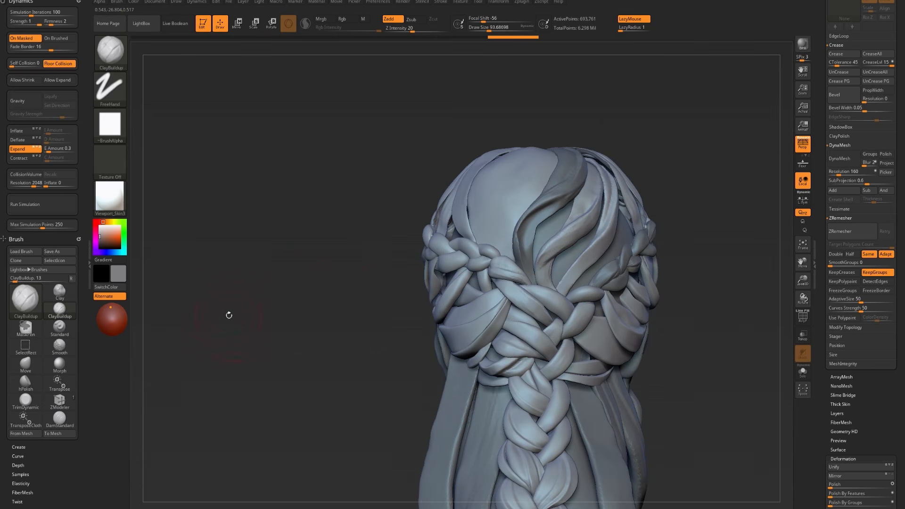
drag(266, 357, 293, 319)
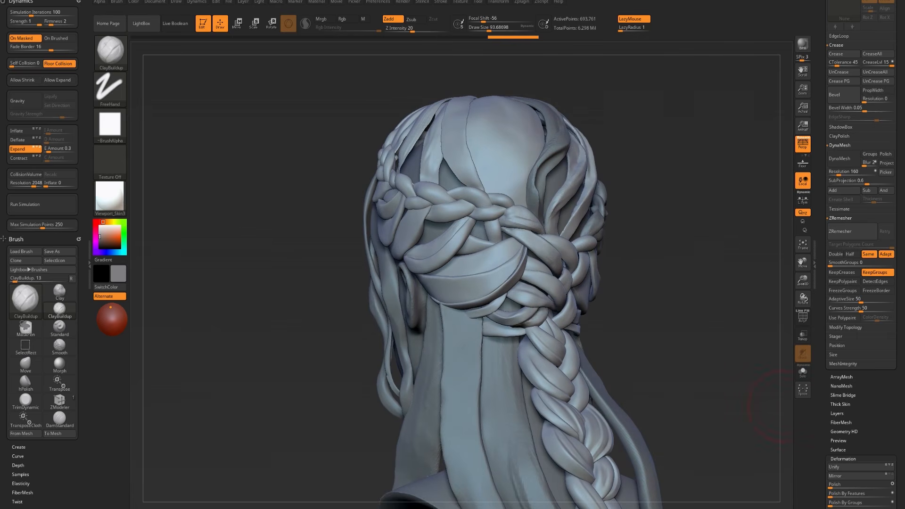
drag(318, 318, 454, 282)
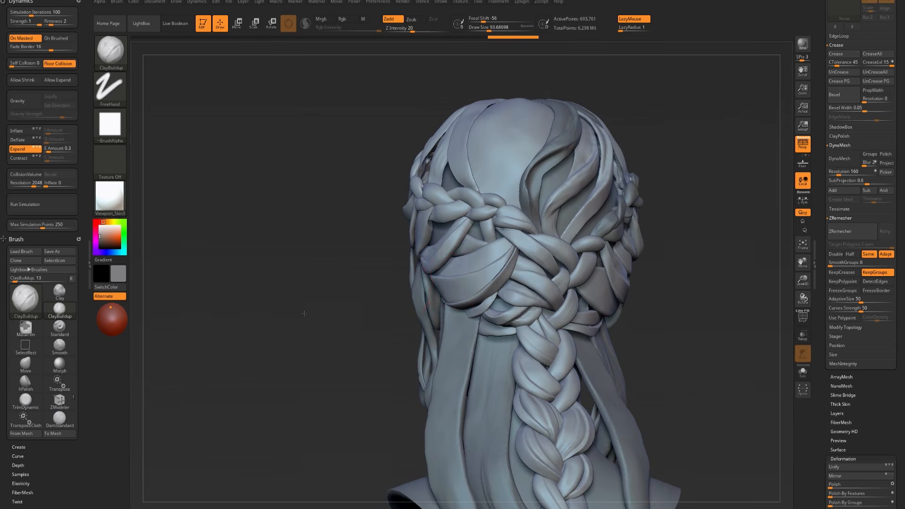
alt+drag(372, 333, 380, 363)
key(alt+s)
key(alt+s)
key(ctrl+shift)
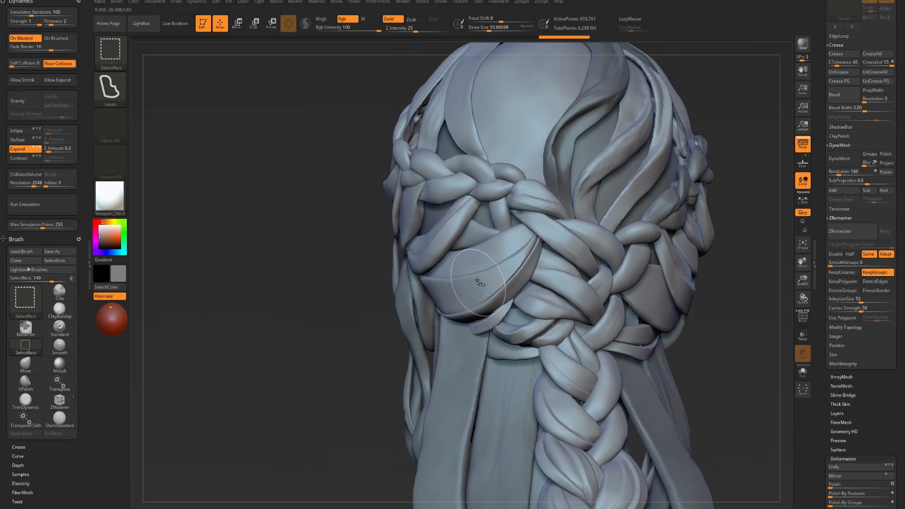
ctrl+shift+click(483, 262)
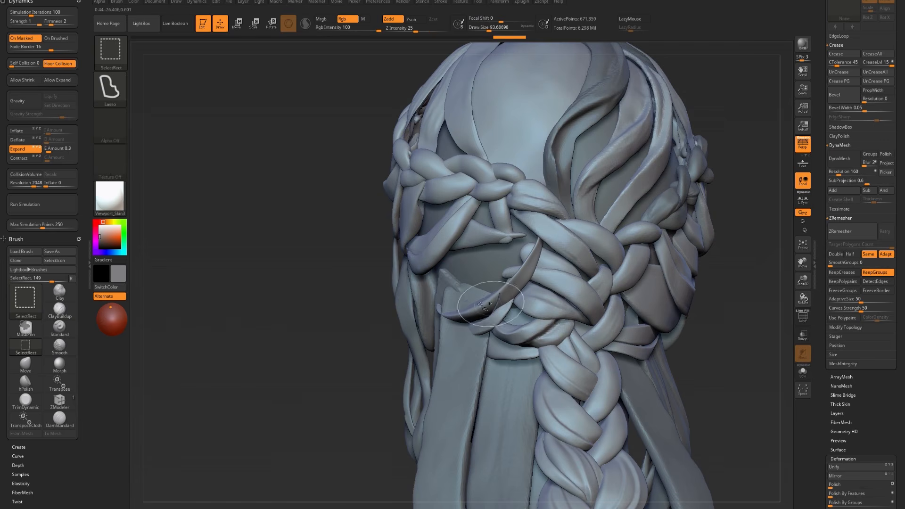
ctrl+shift+click(470, 317)
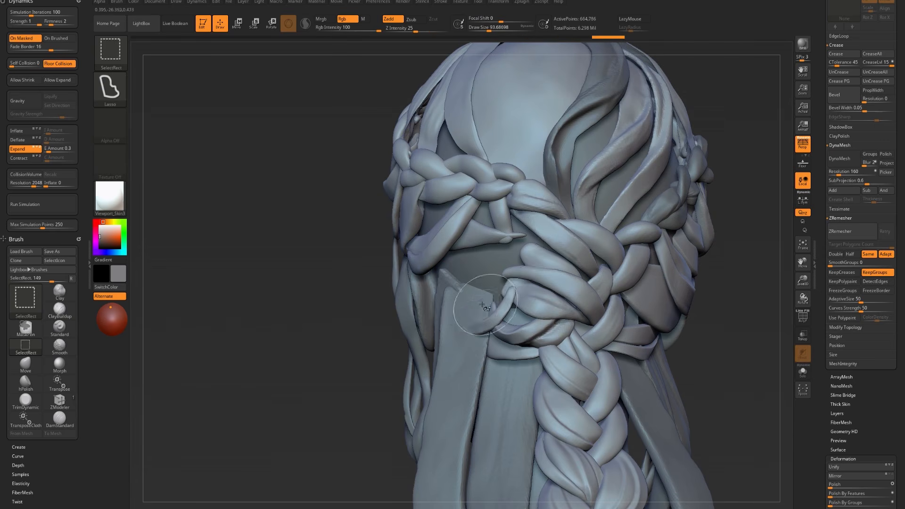
- Split the wide strands into their own subtool and DynaMesh it at resolution 256
ctrl+shift+drag(322, 342, 355, 398)
alt+click(450, 499)
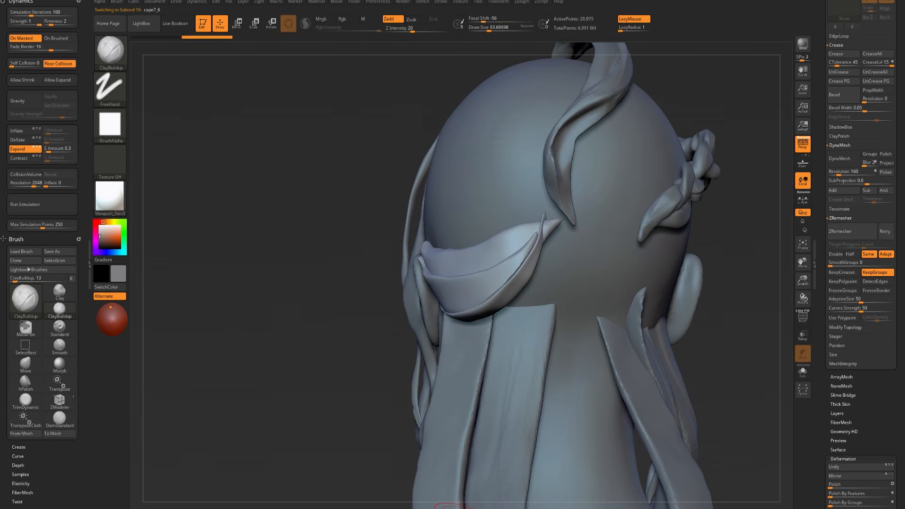
alt+click(435, 483)
ctrl+shift+drag(368, 413, 409, 466)
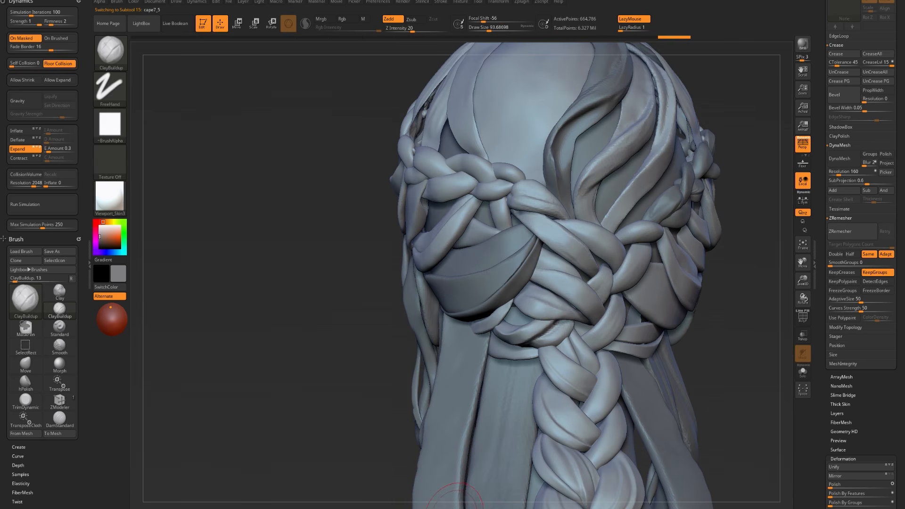
alt+click(499, 278)
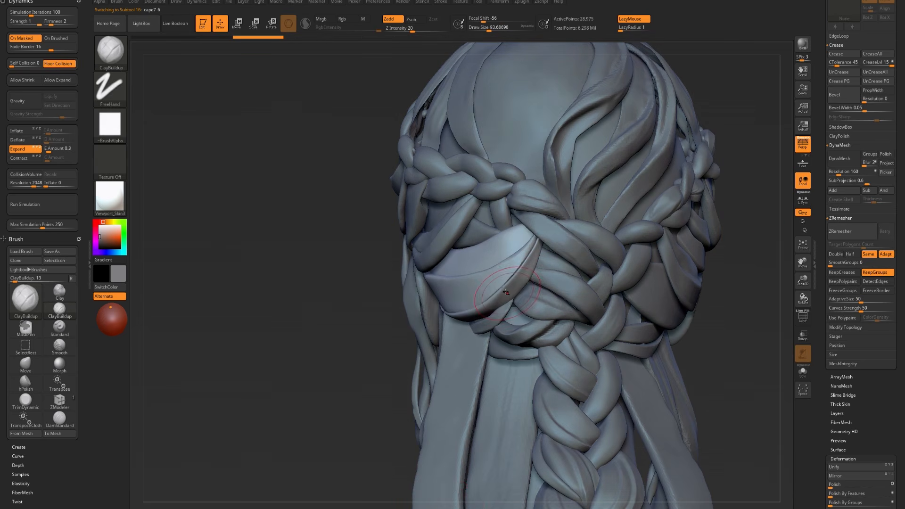
drag(839, 172, 844, 172)
click(843, 158)
- Build up the wide strand's edge beside the central braid with ClayBuildup at about 94 and polish it with hPolish at about 71
alt+drag(297, 386, 301, 370)
mouse_move(480, 312)
mouse_down()
mouse_move(511, 238)
mouse_move(537, 223)
mouse_up()
drag(509, 282, 528, 238)
mouse_move(501, 300)
mouse_down()
mouse_move(526, 241)
mouse_move(516, 252)
mouse_up()
mouse_move(475, 319)
mouse_down()
mouse_move(522, 254)
mouse_move(511, 287)
mouse_up()
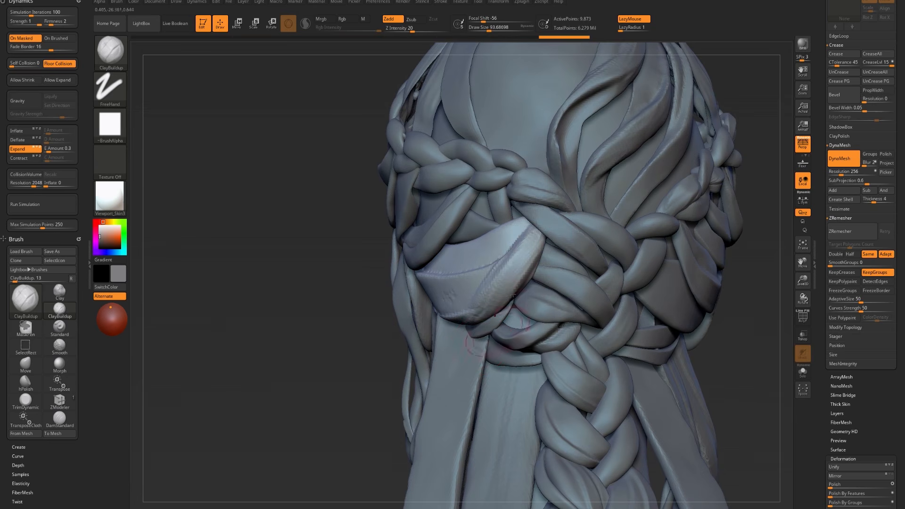
key(b)
key(h)
key(p)
drag(529, 250, 494, 316)
drag(494, 317, 510, 276)
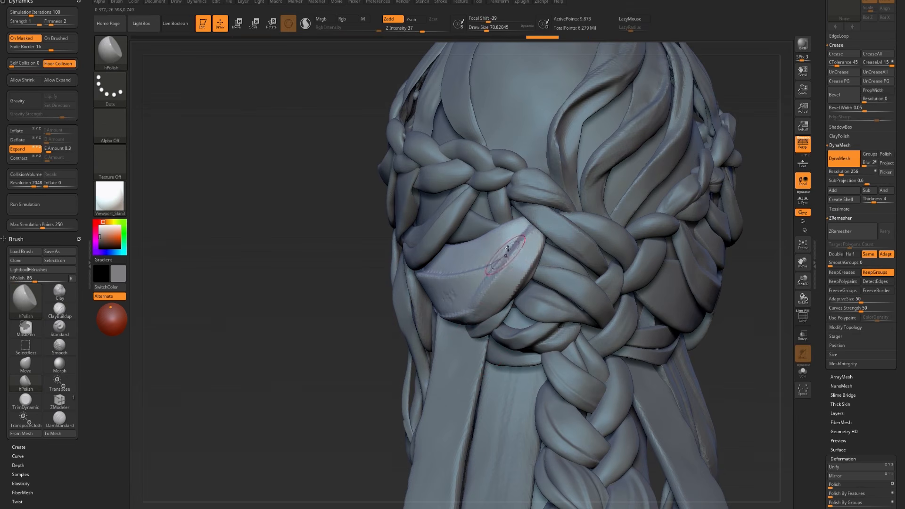
- Lay ClayBuildup strokes lengthwise along the wide strand's upper band and across its end near the ear
key(b)
key(c)
key(b)
mouse_move(459, 257)
mouse_down()
mouse_move(495, 258)
mouse_move(508, 245)
mouse_move(484, 247)
mouse_move(518, 229)
mouse_up()
drag(467, 242, 519, 227)
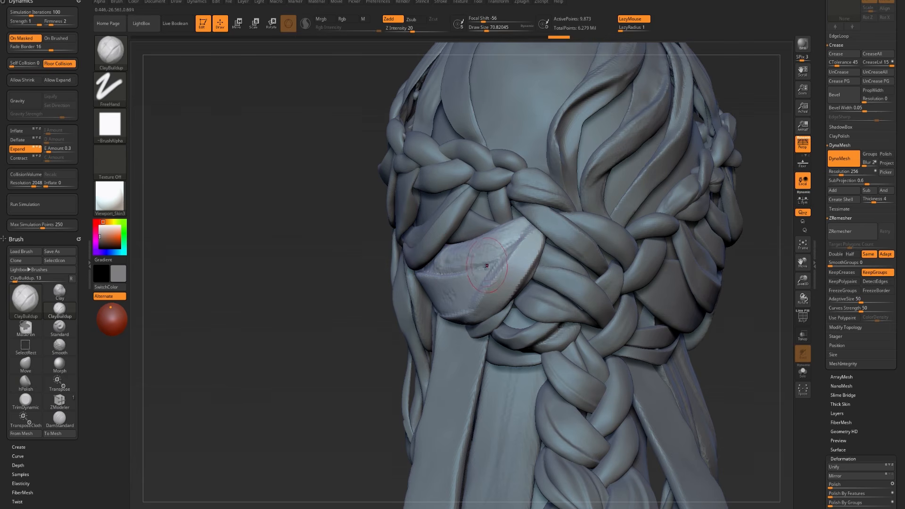
key(b)
key(s)
key(t)
right_drag(428, 281, 485, 280)
key(b)
key(c)
key(b)
drag(388, 295, 441, 306)
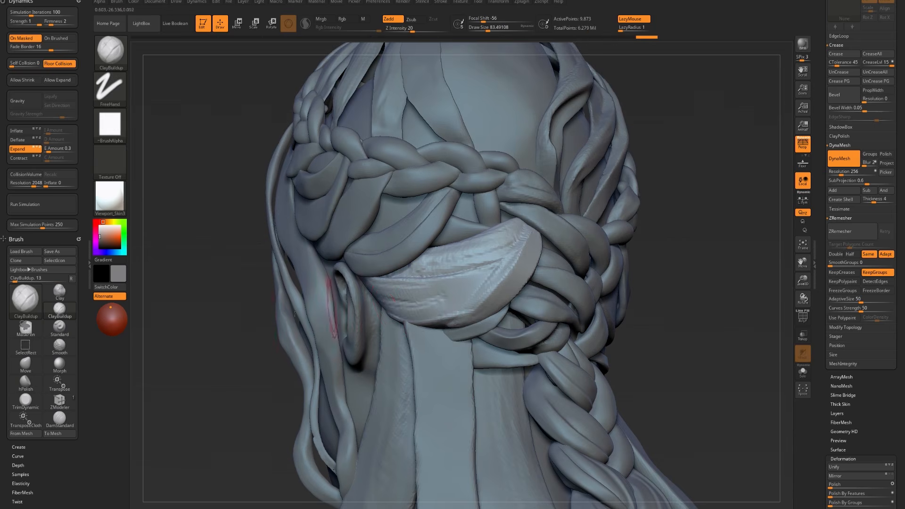
- Stroke along the boundary below the wide strand's upper band with the Standard brush at about 46
right_drag(333, 306, 319, 292)
key([)
key([)
key([)
key(b)
key(s)
key(t)
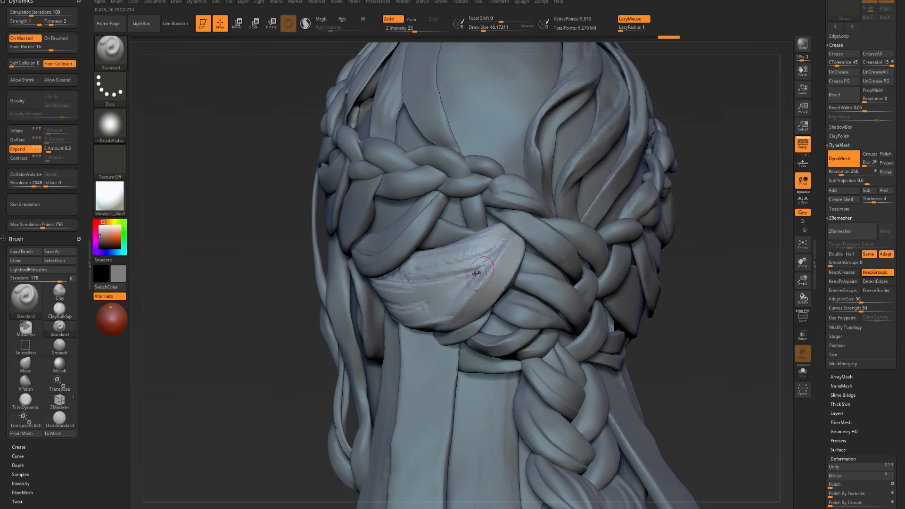
drag(441, 288, 475, 257)
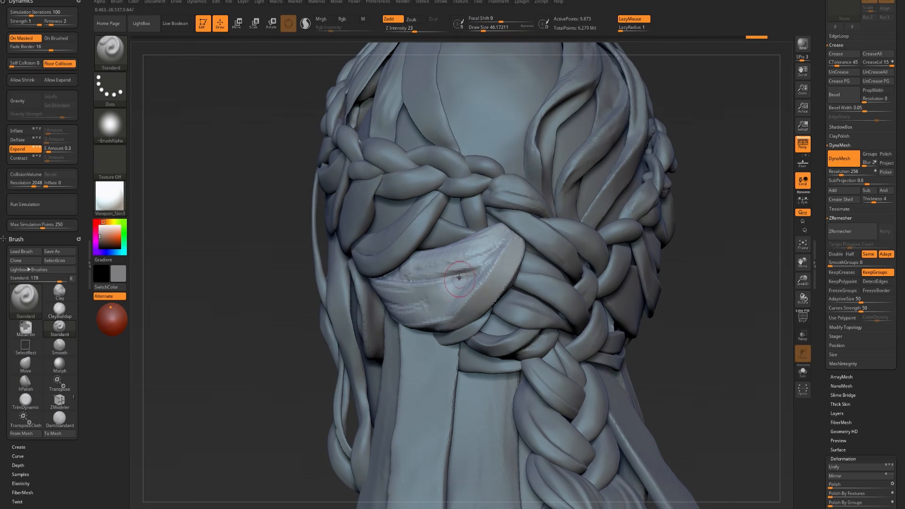
- Carve a crease between the wide strand's upper and lower bands with DamStandard at about 33
key(b)
key(d)
key(s)
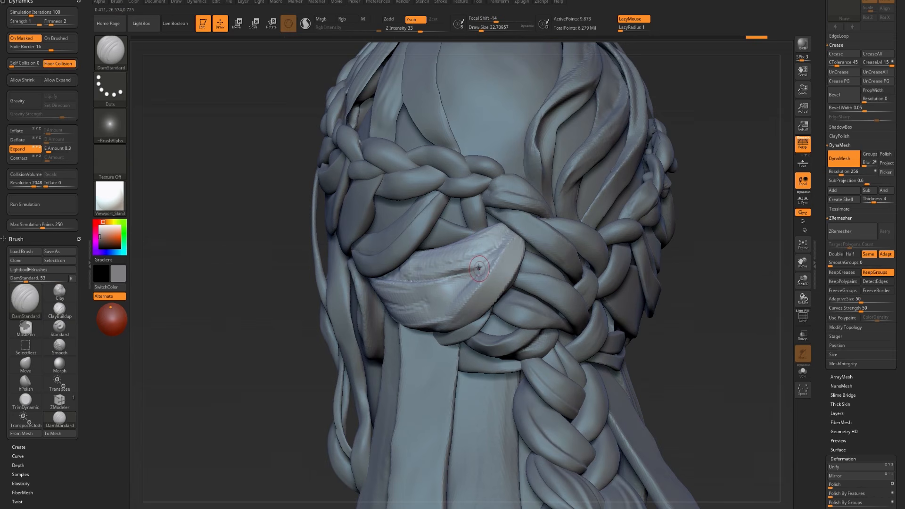
drag(427, 279, 478, 270)
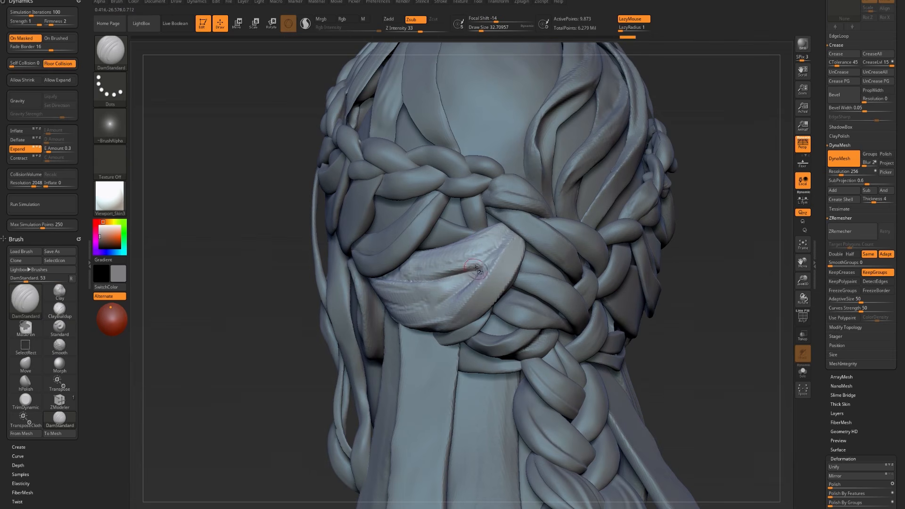
- Isolate the lower middle section of the wide strand and mask the surrounding upper and right bands
mouse_move(475, 270)
ctrl+shift+mouse_down()
mouse_move(365, 284)
mouse_move(407, 322)
mouse_move(431, 317)
ctrl+shift+mouse_up()
ctrl+shift+drag(487, 268, 488, 267)
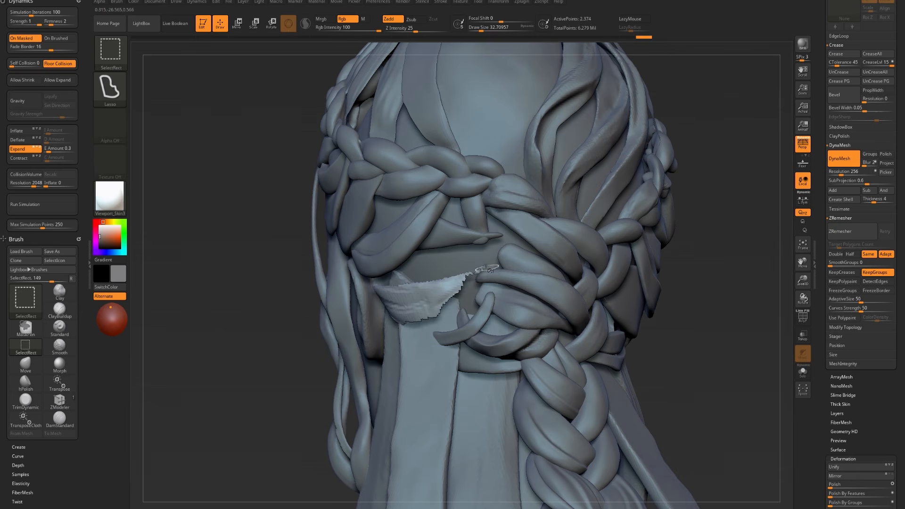
ctrl+click(250, 347)
ctrl+shift+click(249, 348)
ctrl+click(245, 349)
drag(244, 344, 212, 345)
key(ctrl)
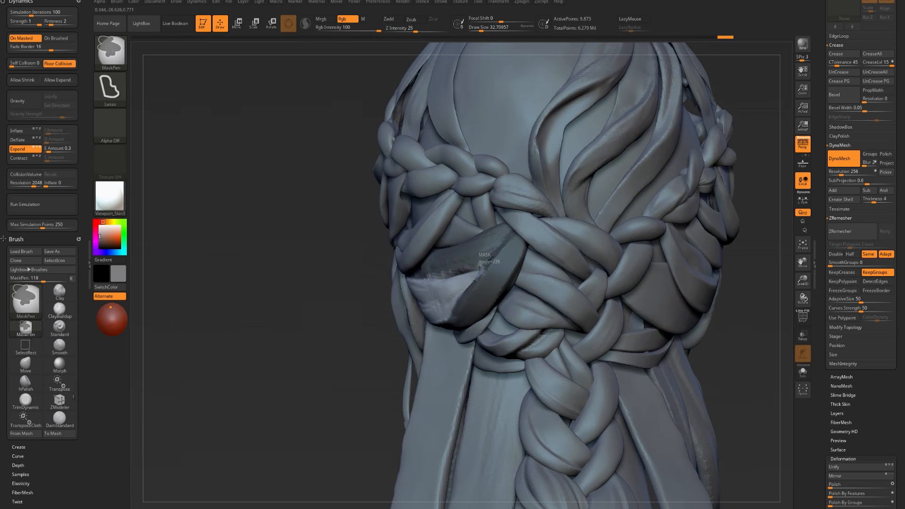
- Reshape the unmasked lower section with the Move brush at about 136 and smooth the bands around the gap
key(b)
key(m)
key(v)
right_drag(488, 269, 477, 268)
key(s)
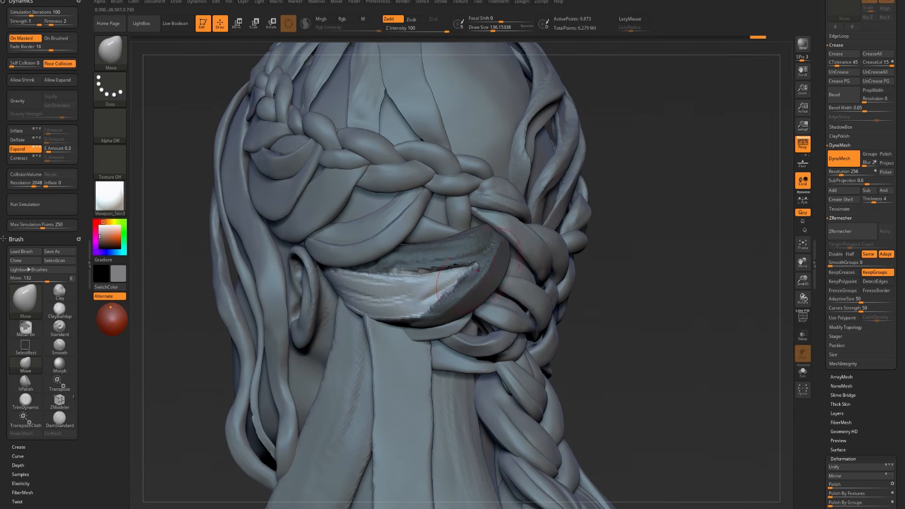
shift+drag(485, 256, 340, 287)
shift+drag(488, 240, 468, 262)
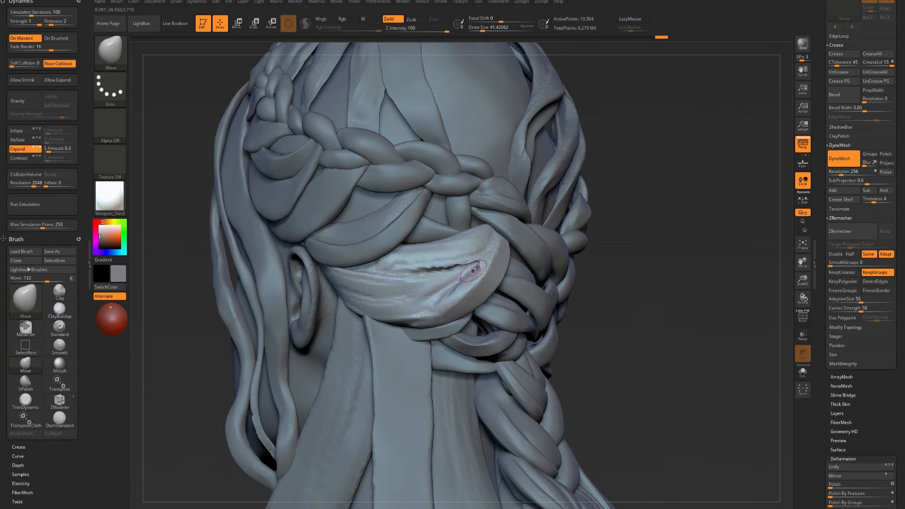
- Polish the wide strand's upper band and braid-side edge with hPolish at about 65 and TrimDynamic at about 62
key(b)
key(h)
key(p)
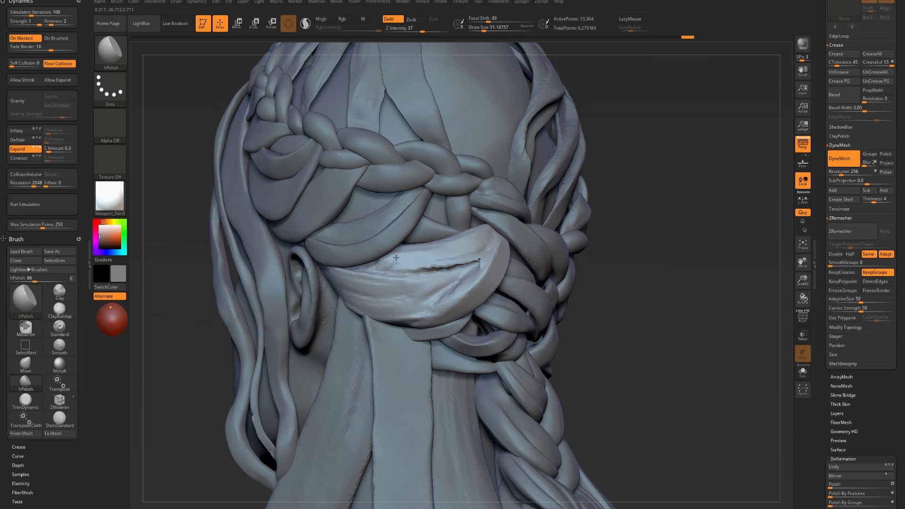
right_drag(317, 261, 471, 259)
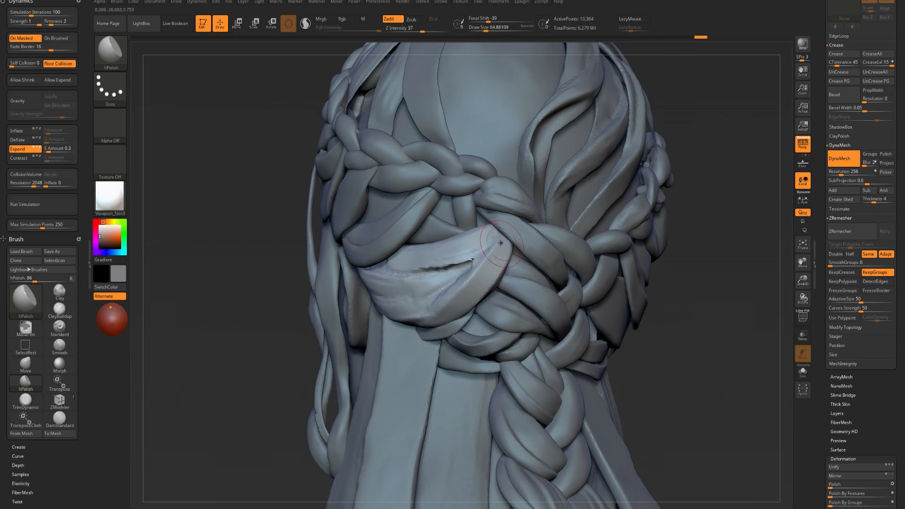
key(shift)
drag(498, 246, 470, 292)
key(b)
key(t)
key(d)
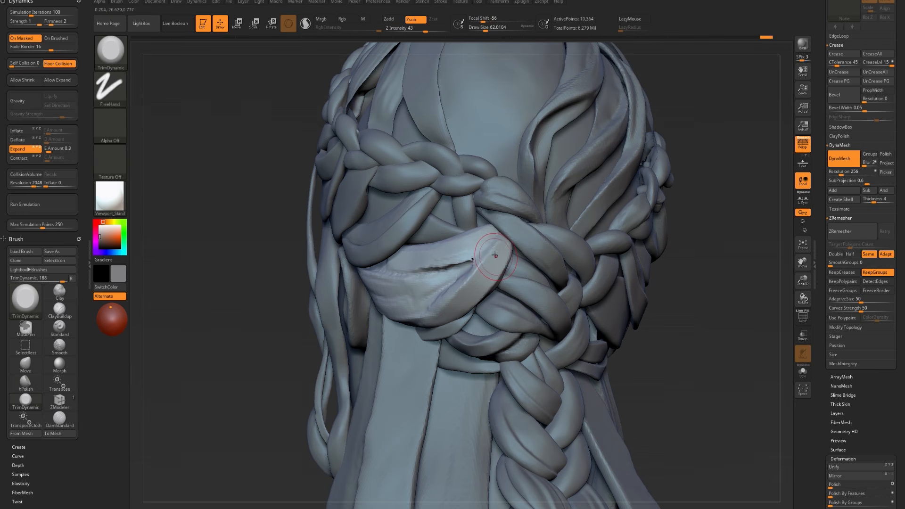
- Isolate the wide strand and lay ClayBuildup strokes at about 62 along its braid-side band, undoing an unwanted stroke
key(b)
key(c)
key(b)
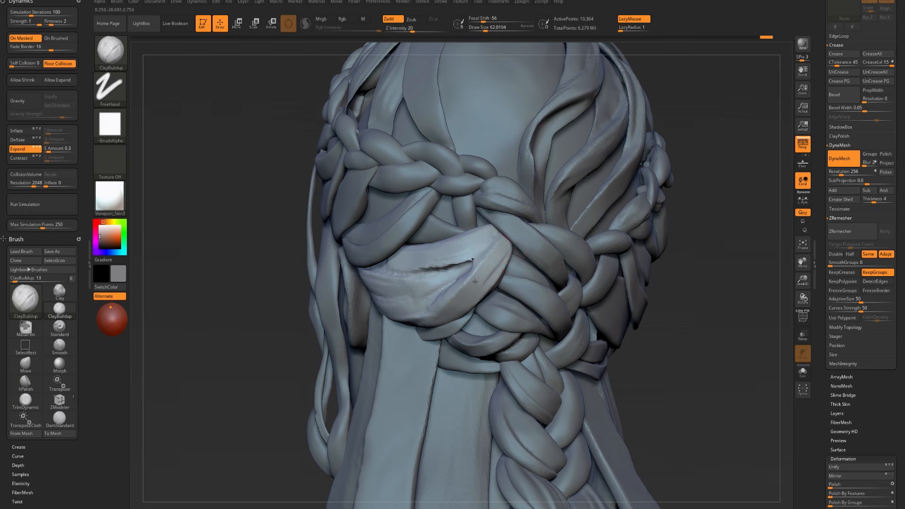
drag(495, 255, 465, 279)
key(alt+s)
drag(494, 260, 486, 273)
mouse_move(542, 257)
mouse_down()
mouse_move(493, 255)
mouse_move(488, 273)
mouse_up()
drag(383, 340, 425, 311)
key(ctrl+z)
drag(454, 295, 443, 309)
- Build up the lower part of the isolated wide strand with ClayBuildup and refresh its DynaMesh
mouse_move(364, 386)
mouse_down()
mouse_move(479, 270)
mouse_move(444, 308)
mouse_up()
key(s)
drag(433, 357, 441, 311)
drag(457, 277, 427, 312)
mouse_move(485, 341)
ctrl+mouse_down()
mouse_move(479, 305)
mouse_move(436, 303)
mouse_move(446, 309)
ctrl+mouse_up()
- Polish the braid-side end of the isolated wide strand with hPolish at about 108
key(b)
key(h)
key(p)
mouse_move(500, 355)
mouse_down()
mouse_move(500, 280)
mouse_move(548, 234)
mouse_move(536, 229)
mouse_up()
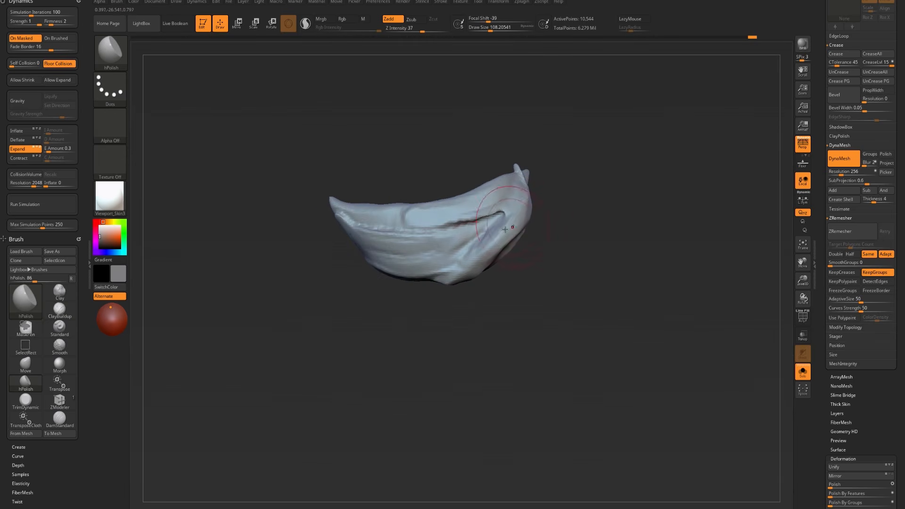
drag(518, 217, 506, 230)
- Carve lengthwise grooves down the strand's braid-side band with DamStandard at about 33 and smooth them
key(b)
key(d)
key(s)
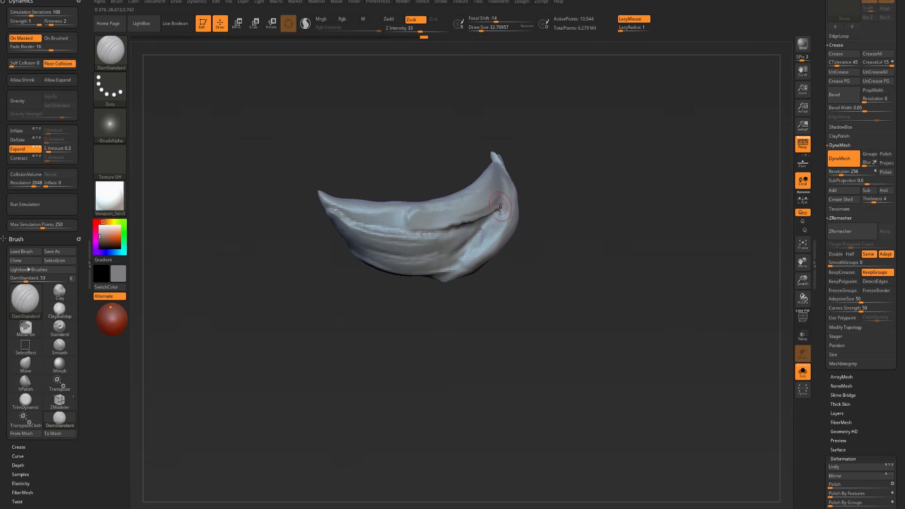
drag(507, 187, 471, 252)
drag(498, 212, 454, 262)
drag(541, 245, 508, 236)
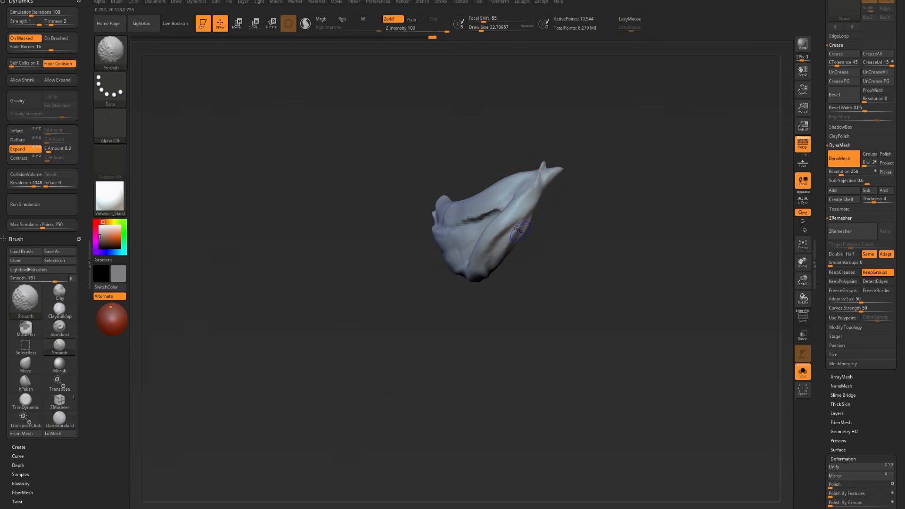
- Build up the lower braid-side area of the isolated wide strand with ClayBuildup at about 90
key(b)
key(h)
key(p)
key(b)
key(c)
key(b)
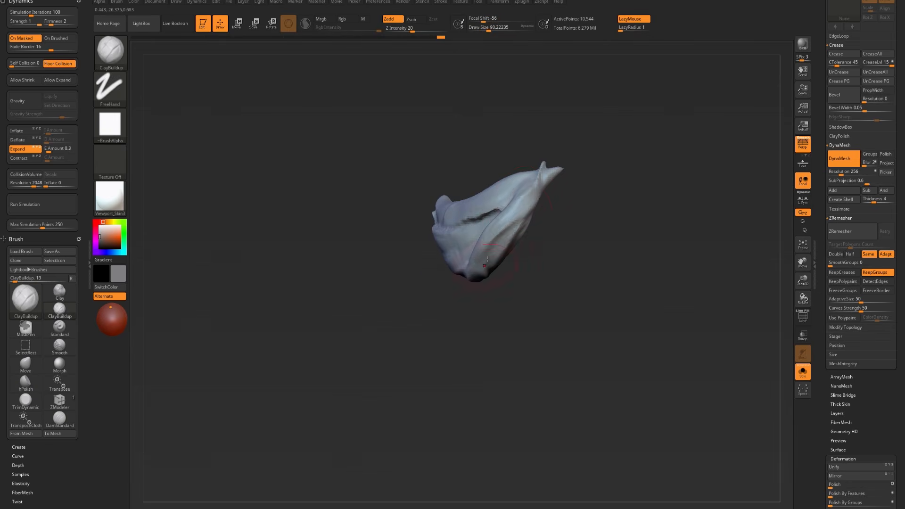
drag(542, 263, 528, 217)
- Polish and smooth the wide strand's upper band toward its outer end with hPolish at about 68
key(b)
key(h)
key(p)
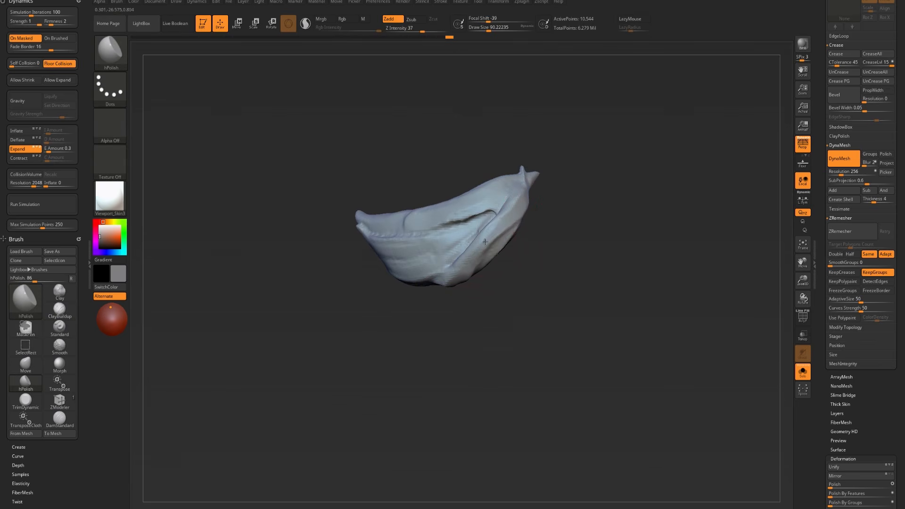
key(s)
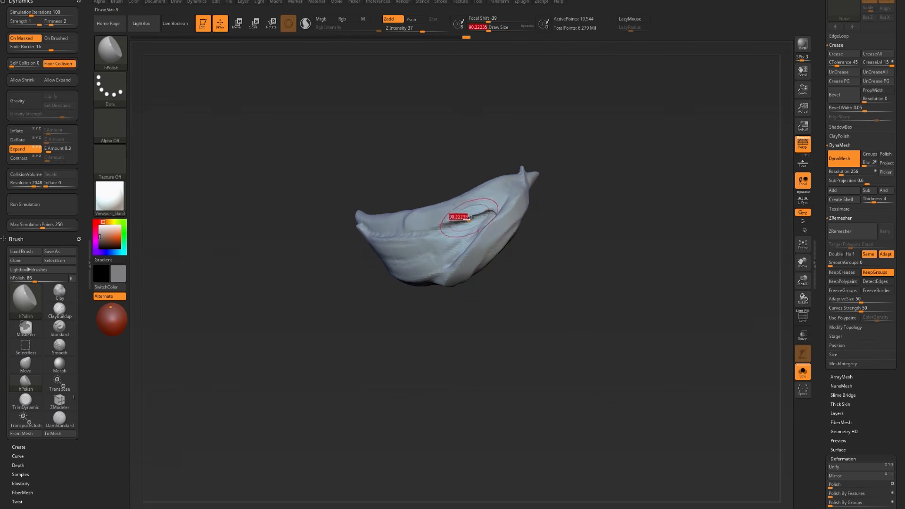
mouse_move(421, 215)
shift+mouse_down()
mouse_move(377, 234)
mouse_move(326, 230)
shift+mouse_up()
key(s)
drag(375, 216, 378, 215)
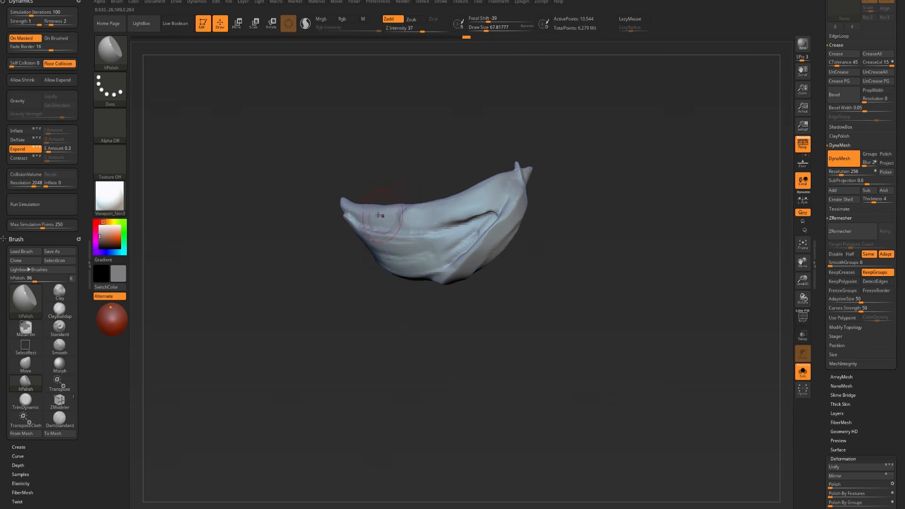
drag(505, 182, 476, 236)
mouse_move(338, 268)
mouse_down()
mouse_move(288, 264)
mouse_move(351, 269)
mouse_up()
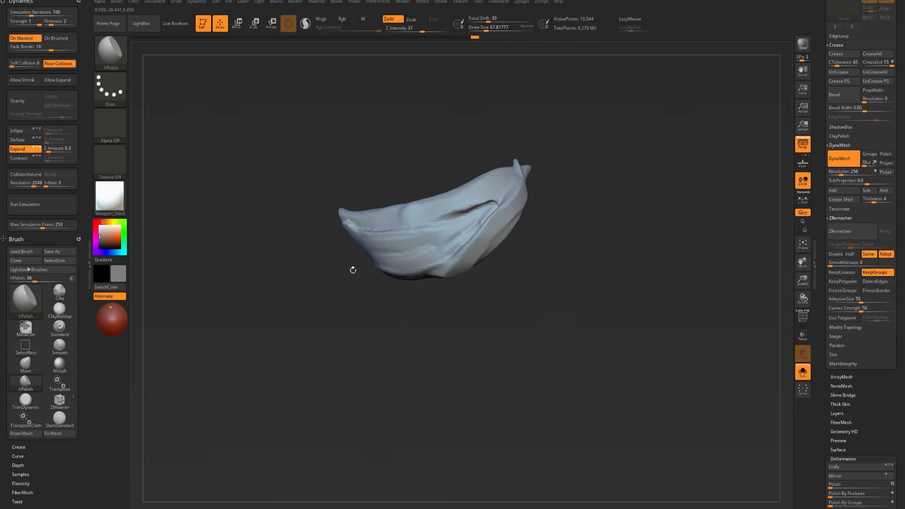
- Fill the broad lower surface of the wide strand with ClayBuildup and flatten it with hPolish at about 68
key(b)
key(c)
key(b)
drag(439, 235, 372, 252)
key(b)
key(h)
key(p)
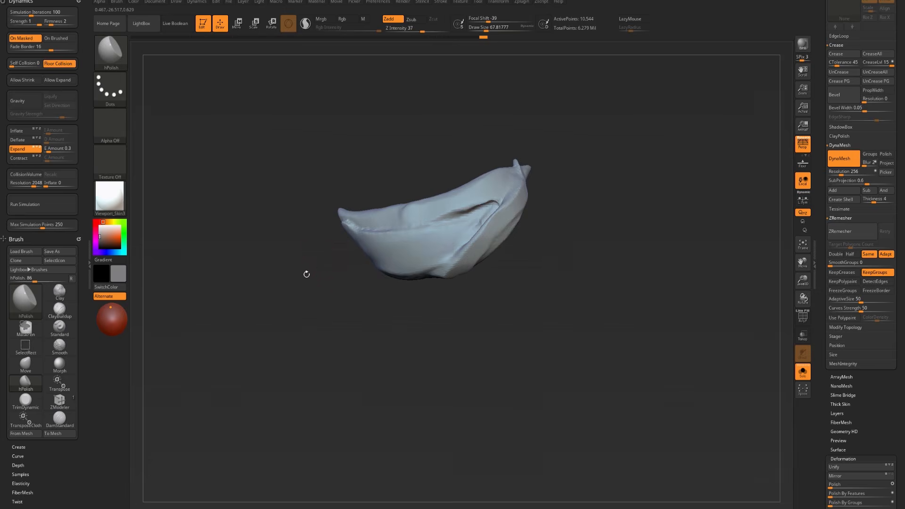
drag(306, 273, 340, 289)
- Turn off Solo to show the whole sculpt and smooth the wide strand's surface at about 29
key(alt+s)
mouse_move(212, 309)
mouse_down()
mouse_move(245, 309)
mouse_move(459, 208)
mouse_move(488, 231)
mouse_move(471, 247)
mouse_move(503, 225)
mouse_up()
mouse_move(727, 197)
alt+mouse_down()
mouse_move(687, 186)
mouse_move(659, 200)
mouse_move(652, 263)
alt+mouse_up()
shift+drag(471, 194, 415, 208)
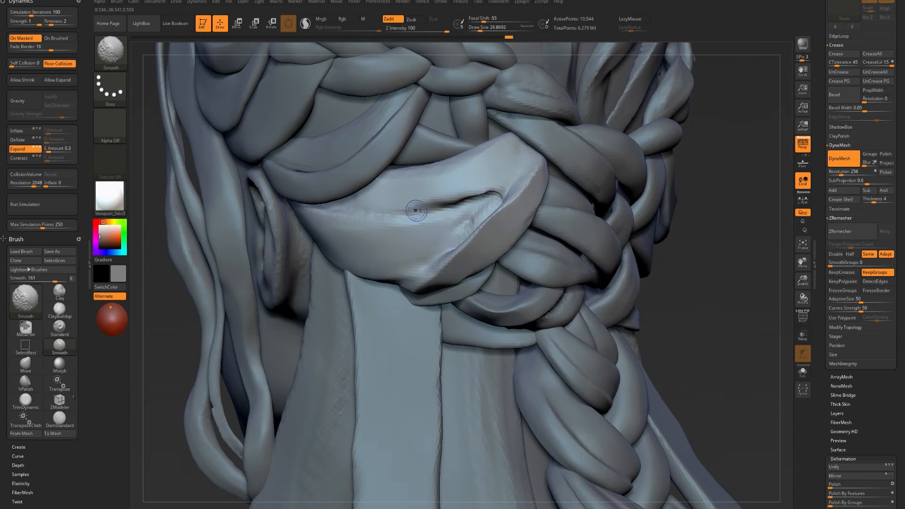
key(f)
drag(679, 214, 674, 212)
- Adjust the wide strand's fit beneath the back braid with the Move brush at about 80
key(s)
key(b)
key(m)
key(v)
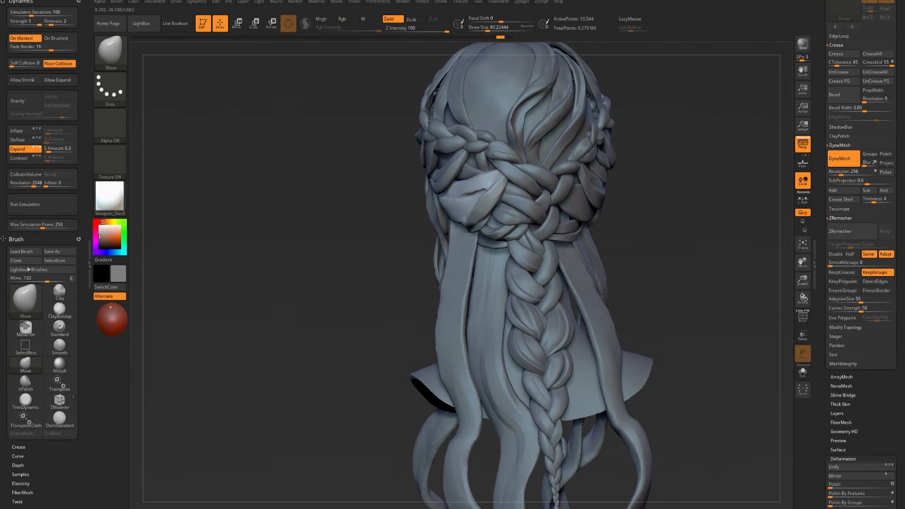
mouse_move(322, 253)
mouse_down()
mouse_move(455, 248)
mouse_move(493, 227)
mouse_up()
key(s)
alt+drag(585, 236, 573, 271)
- Refine the wide strand's crease with DamStandard and adjust its shape with the Move brush at about 71
key(b)
key(d)
key(s)
mouse_move(527, 230)
alt+mouse_down()
mouse_move(464, 275)
mouse_move(480, 265)
alt+mouse_up()
alt+drag(661, 241, 674, 186)
mouse_move(674, 187)
mouse_down()
mouse_move(632, 211)
mouse_move(643, 214)
mouse_up()
key(b)
key(m)
key(v)
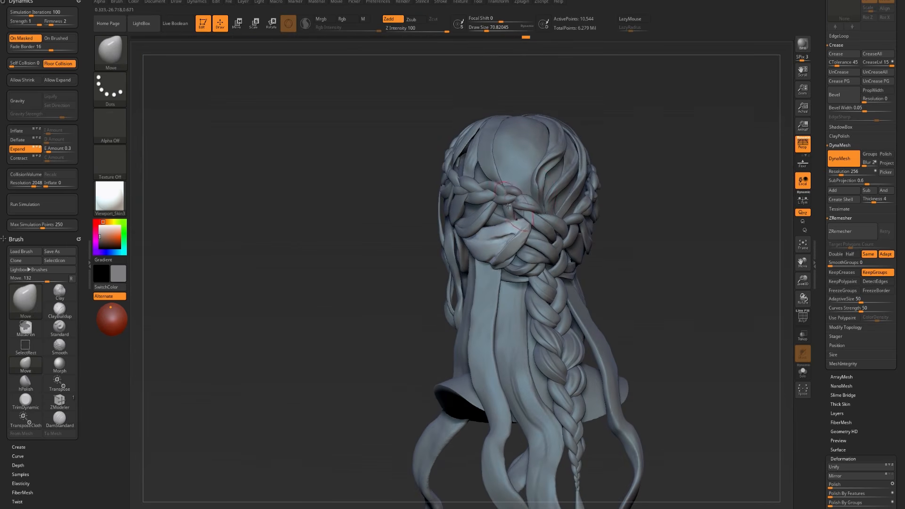
mouse_move(403, 275)
mouse_down()
mouse_move(363, 287)
mouse_move(366, 303)
mouse_move(388, 303)
mouse_move(403, 286)
mouse_up()
- Activate the braid subtool cape7_5 and set the side-profile photo from the reference board, enlarged, beside the head sculpt
alt+click(426, 236)
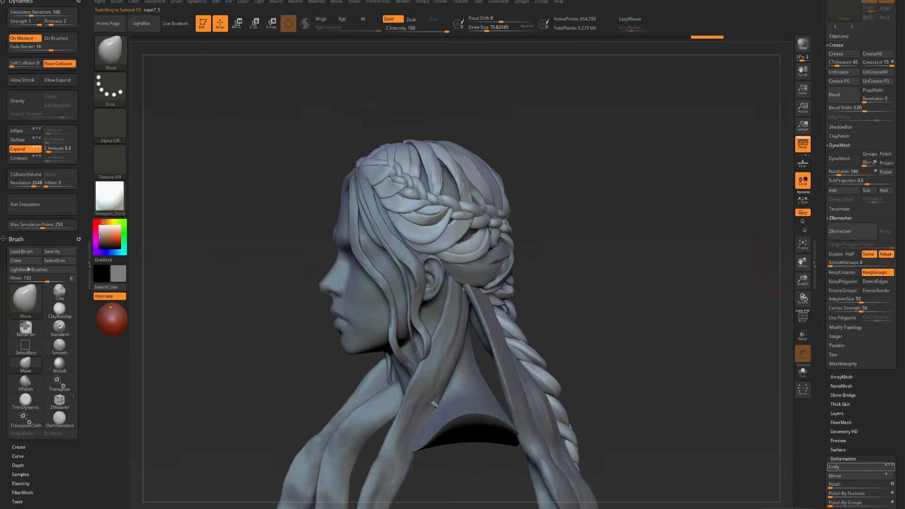
key(alt+Tab)
scroll(466, 301, up, 2)
middle_drag(467, 301, 530, 302)
scroll(595, 203, up, 5)
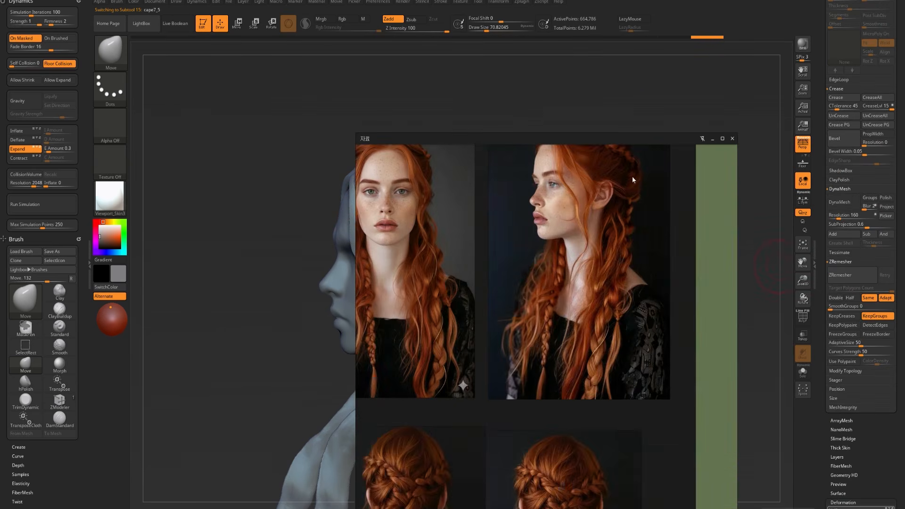
middle_drag(375, 306, 600, 247)
scroll(554, 252, down, 1)
middle_drag(725, 155, 589, 281)
scroll(590, 282, down, 2)
mouse_move(643, 290)
middle_down()
mouse_move(470, 287)
mouse_move(542, 377)
middle_up()
scroll(469, 290, down, 2)
scroll(542, 374, up, 3)
scroll(614, 320, up, 2)
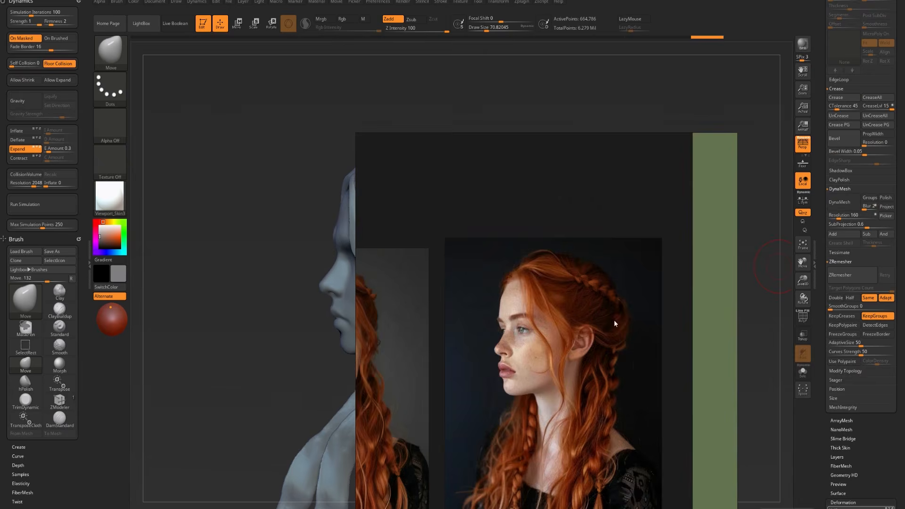
scroll(511, 280, up, 4)
right_drag(569, 269, 809, 257)
mouse_move(167, 290)
alt+mouse_down()
mouse_move(168, 325)
mouse_move(250, 308)
alt+mouse_up()
- Isolate the crescent strand above the ear and reshape its front end with the Move brush at about 228
key(ctrl+shift)
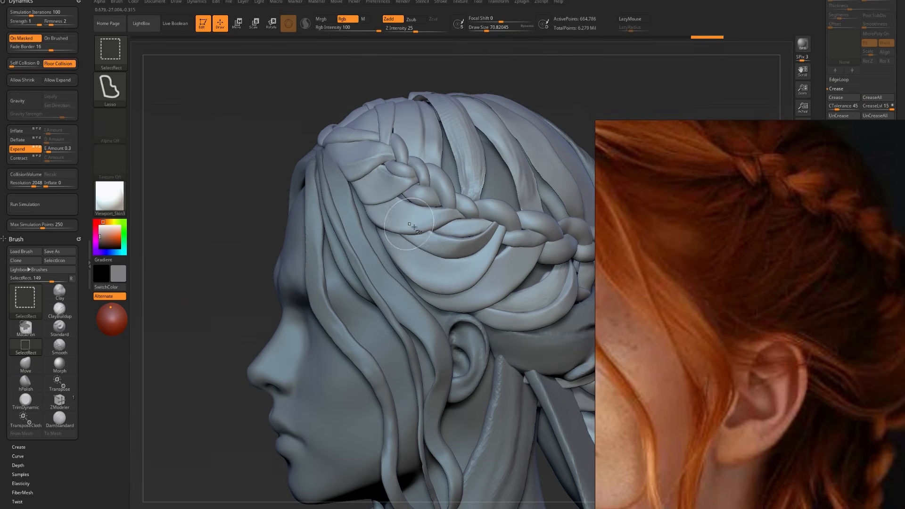
ctrl+shift+click(445, 274)
scroll(737, 337, down, 3)
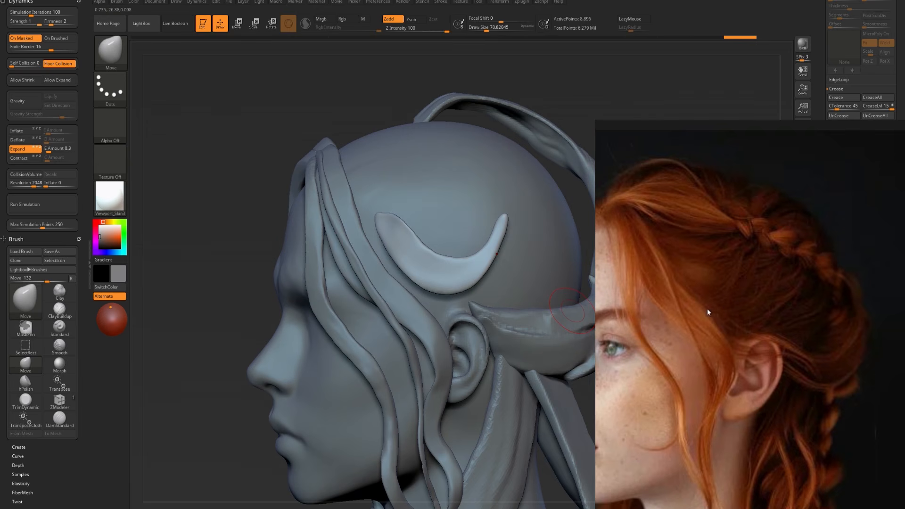
key(s)
click(374, 234)
click(362, 229)
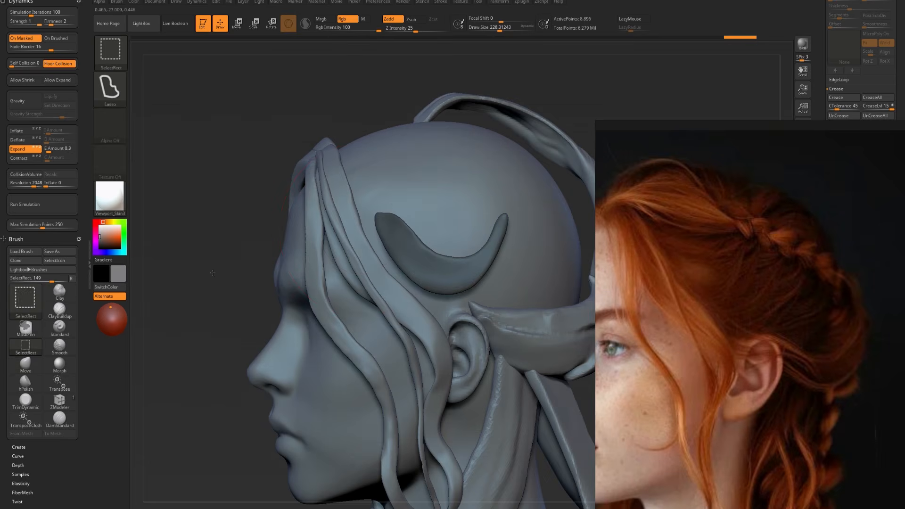
- Show all braid strands again and reshape the unmasked side strand with Move at about 149, clearing the mask when done
ctrl+shift+click(214, 275)
drag(351, 252, 366, 253)
key(s)
click(400, 261)
drag(408, 286, 443, 277)
key(s)
click(437, 275)
ctrl+alt+shift+drag(380, 200, 375, 361)
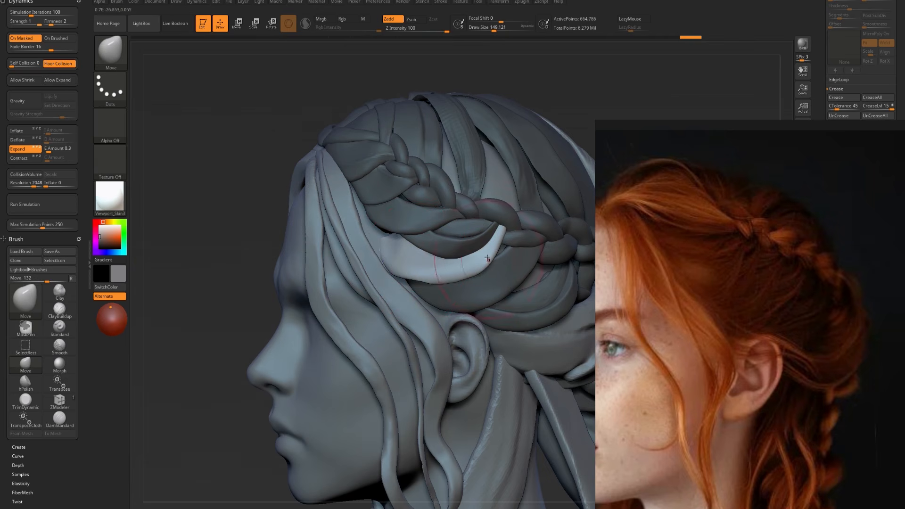
key(ctrl)
ctrl+drag(211, 272, 222, 269)
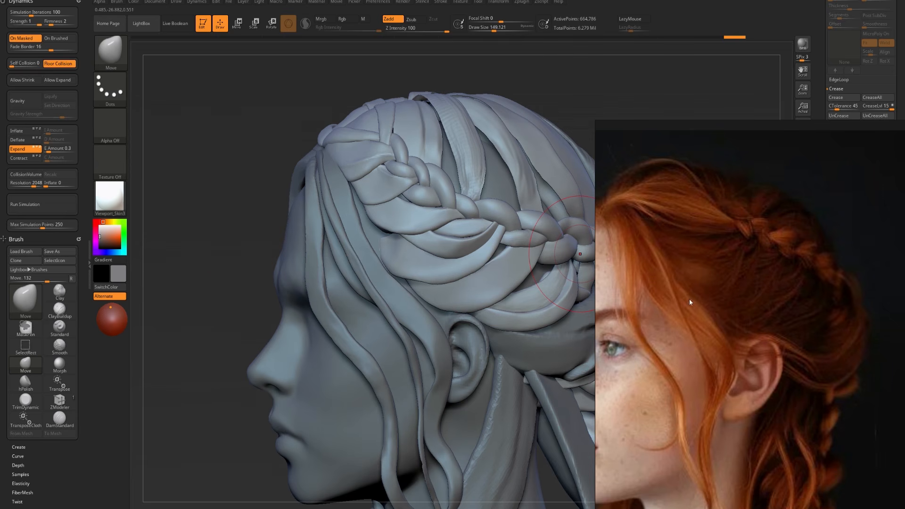
- Reduce the Move brush to about 97 and inspect the temple-side braid strands with the head hidden and from the front
drag(243, 226, 333, 229)
key([)
key([)
key([)
key([)
key([)
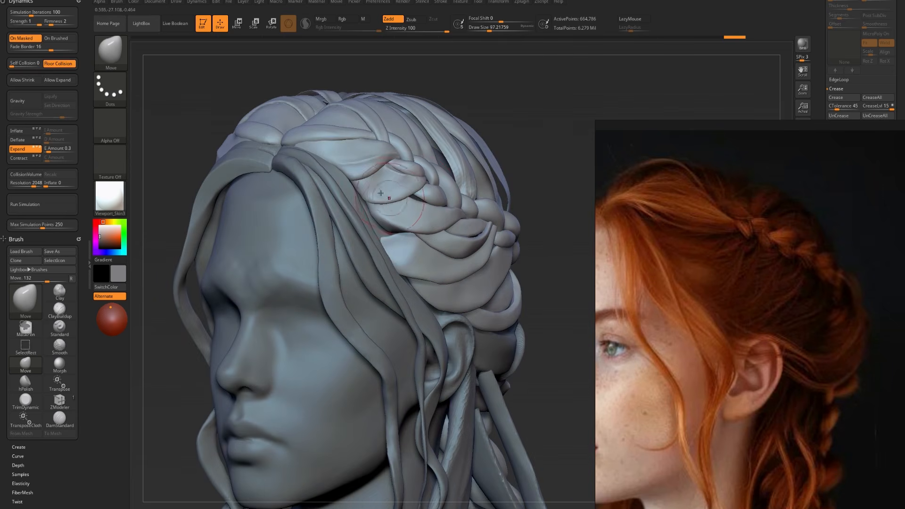
ctrl+shift+click(377, 189)
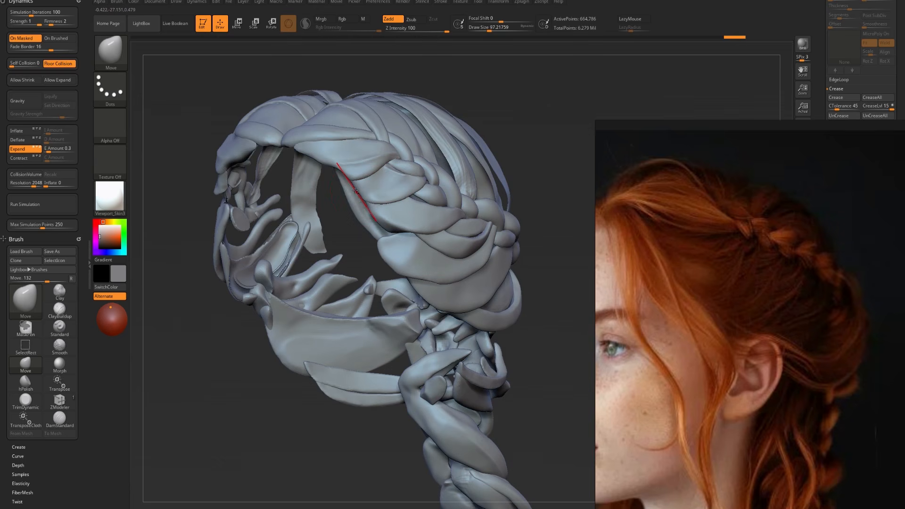
key(alt+s)
shift+drag(515, 124, 536, 124)
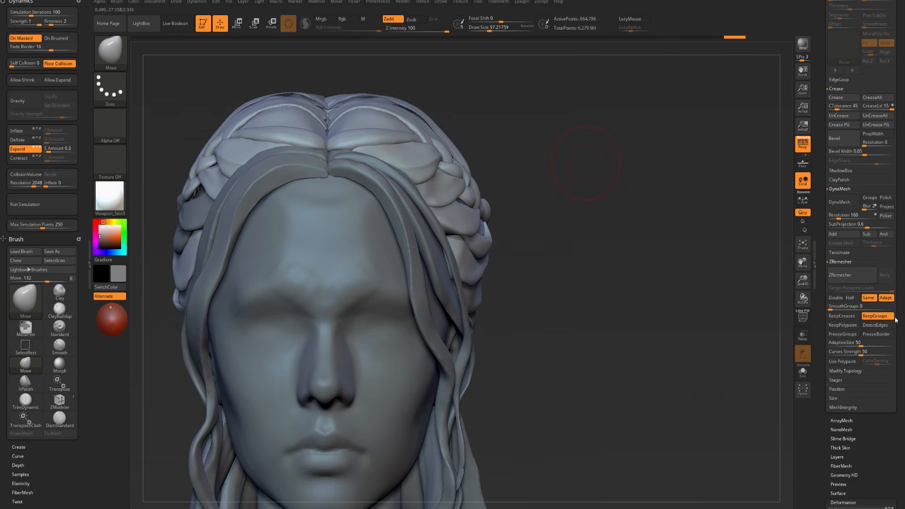
- Hide the loose face-framing subtools hair5, hair3, hair2, hair1 and hair2_1, keeping cape7_5 active
alt+click(373, 187)
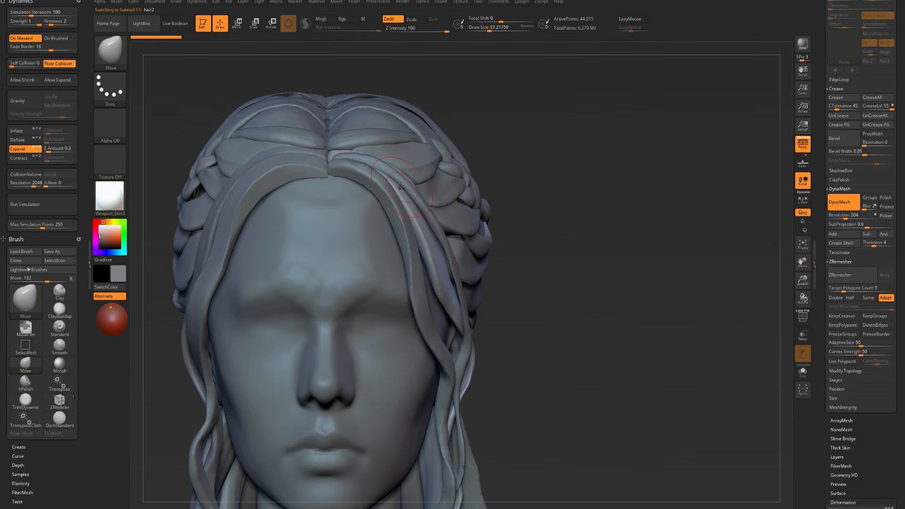
drag(824, 139, 824, 281)
click(839, 319)
scroll(893, 230, down, 5)
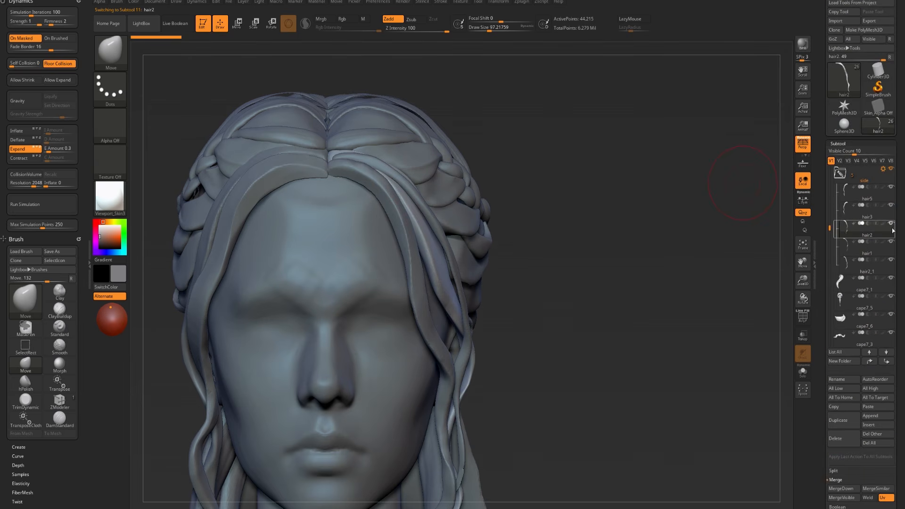
click(890, 205)
click(890, 187)
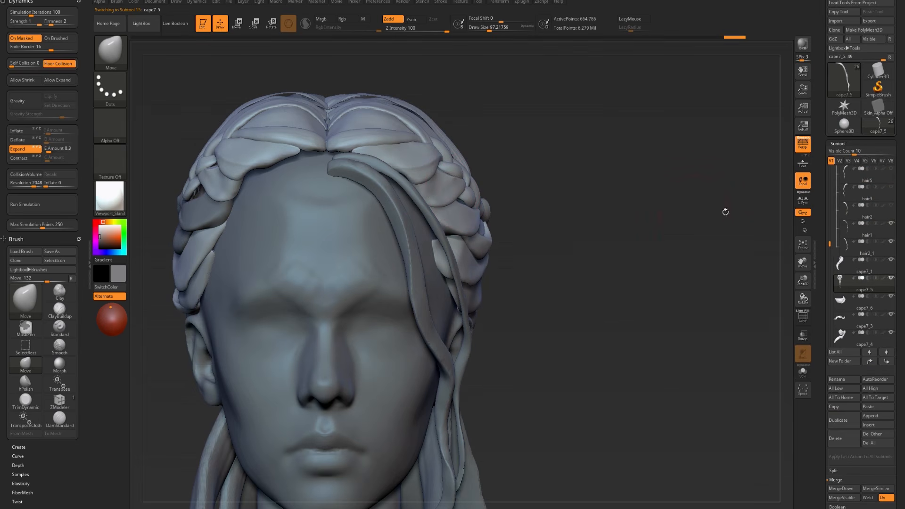
click(890, 223)
click(890, 242)
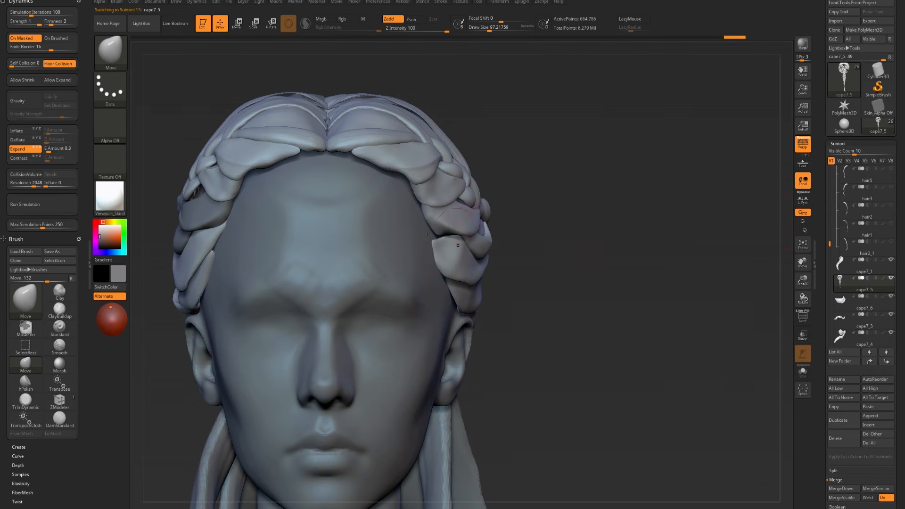
- Review the uncovered braided hair from the front and side and save the work
alt+drag(625, 208, 617, 200)
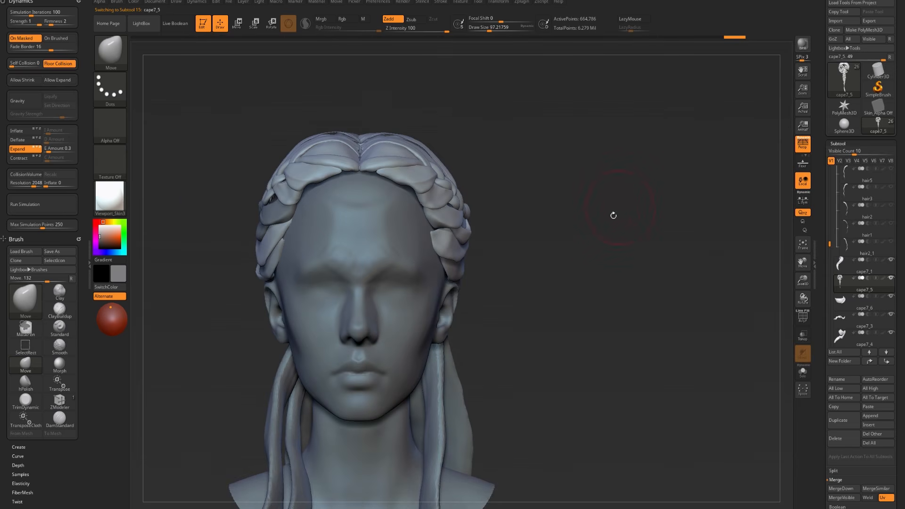
alt+drag(613, 215, 631, 184)
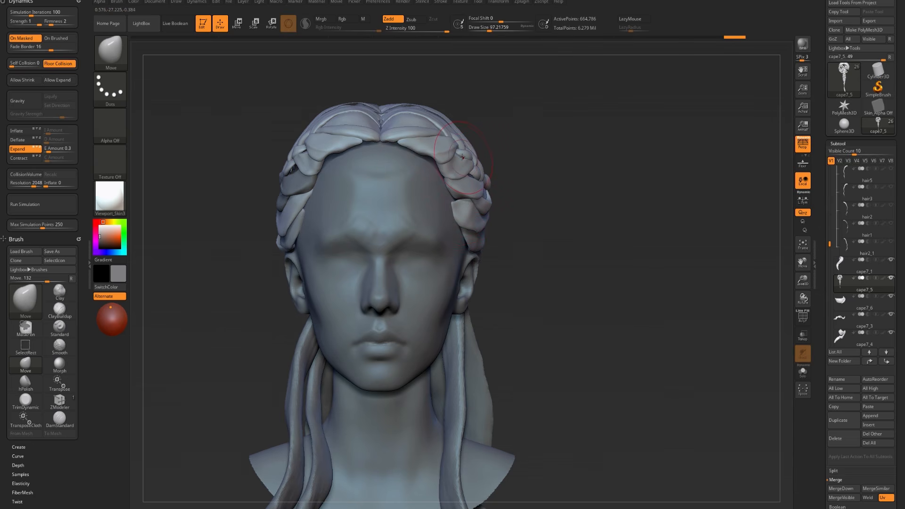
mouse_move(575, 194)
mouse_down()
mouse_move(591, 213)
mouse_move(584, 217)
mouse_move(642, 227)
mouse_move(614, 228)
mouse_up()
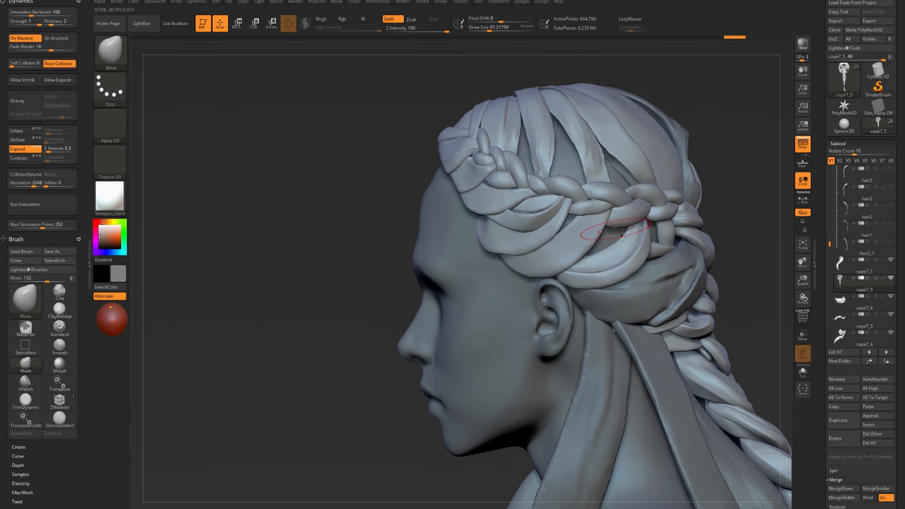
mouse_move(312, 239)
mouse_down()
mouse_move(324, 237)
mouse_move(337, 261)
mouse_move(287, 181)
mouse_move(298, 196)
mouse_move(589, 204)
mouse_move(588, 232)
mouse_move(608, 250)
mouse_up()
key(ctrl)
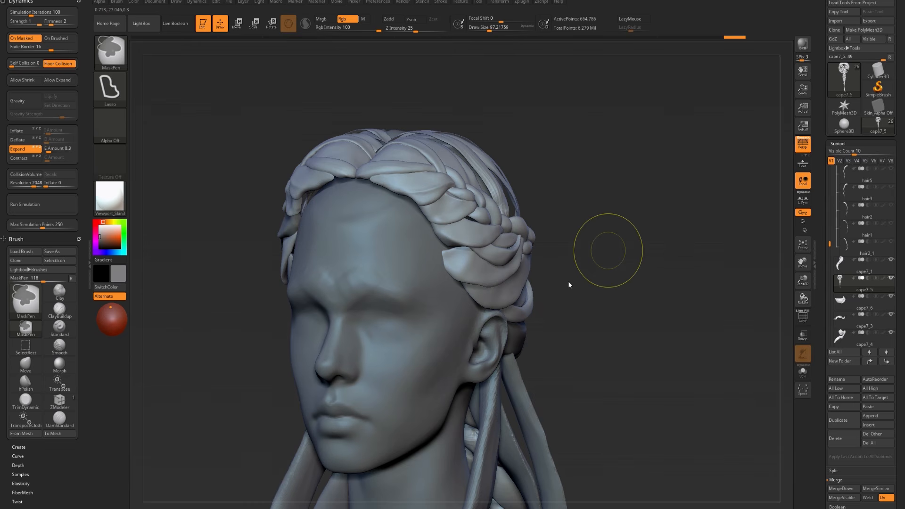
key(ctrl+s)
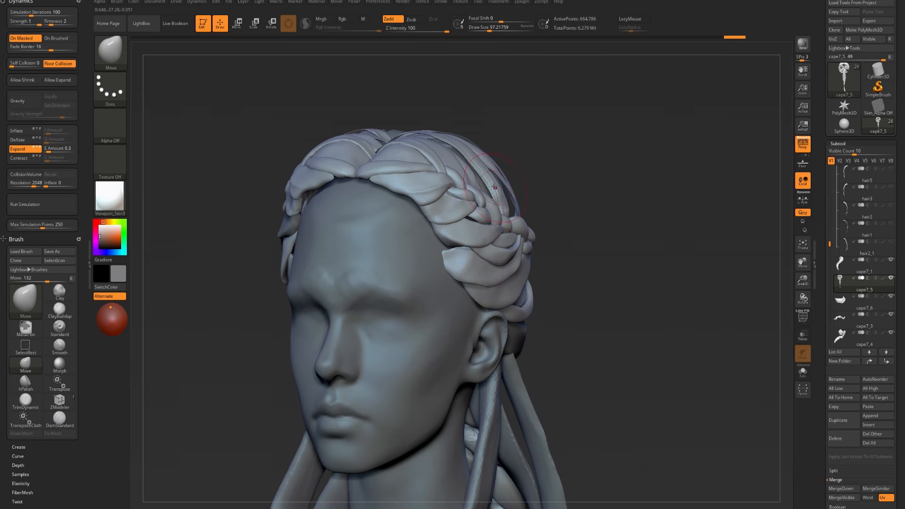
drag(589, 253, 530, 255)
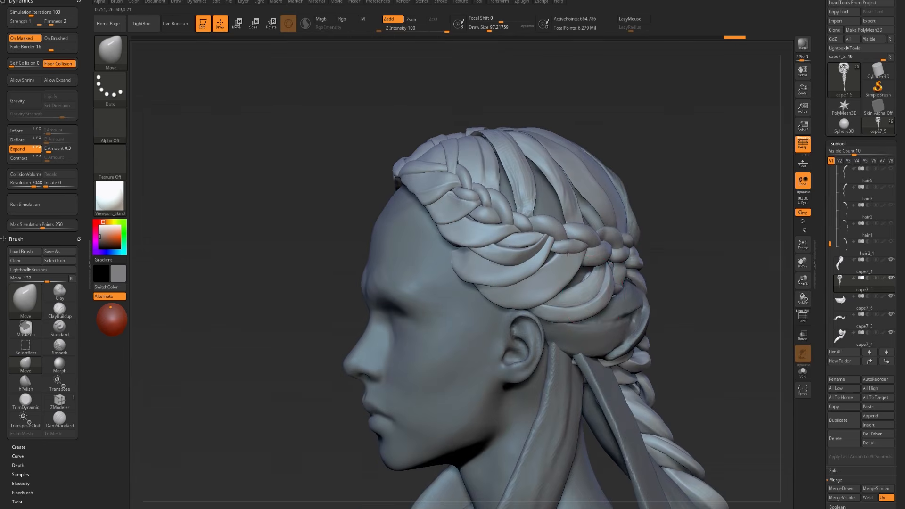
mouse_move(840, 300)
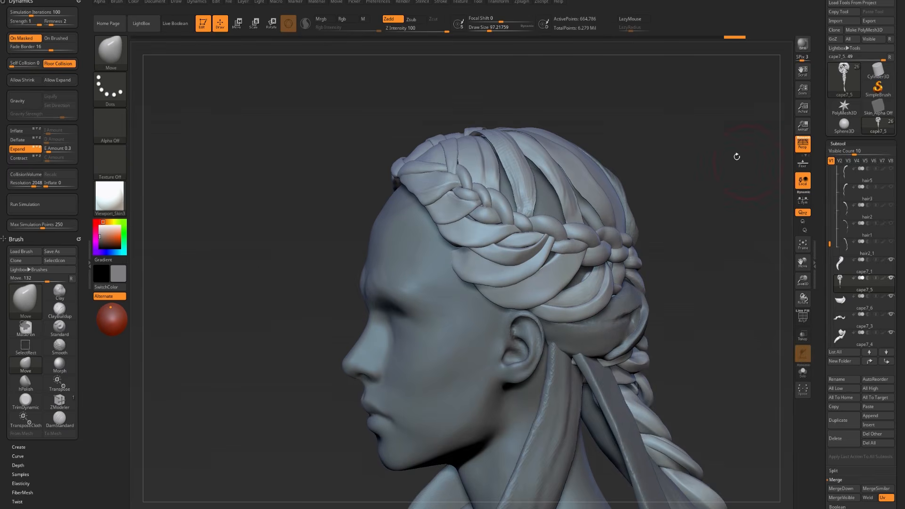
alt+drag(771, 153, 776, 168)
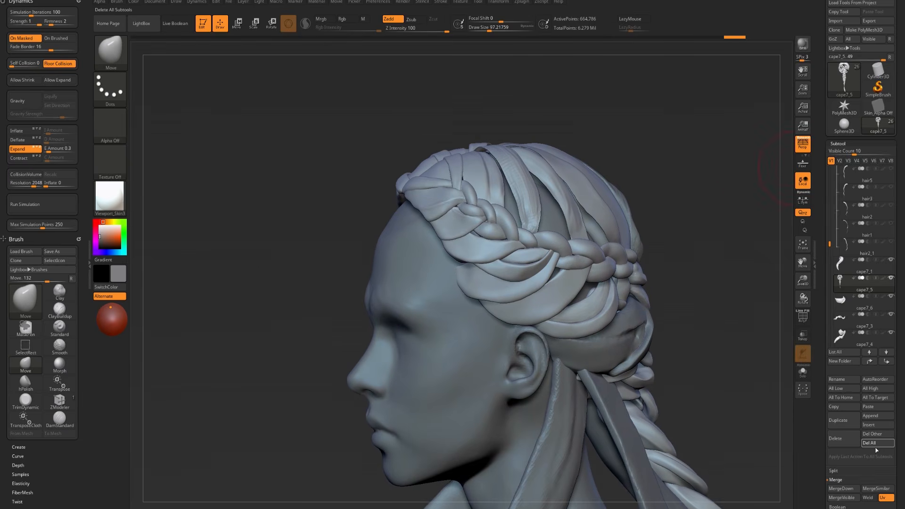